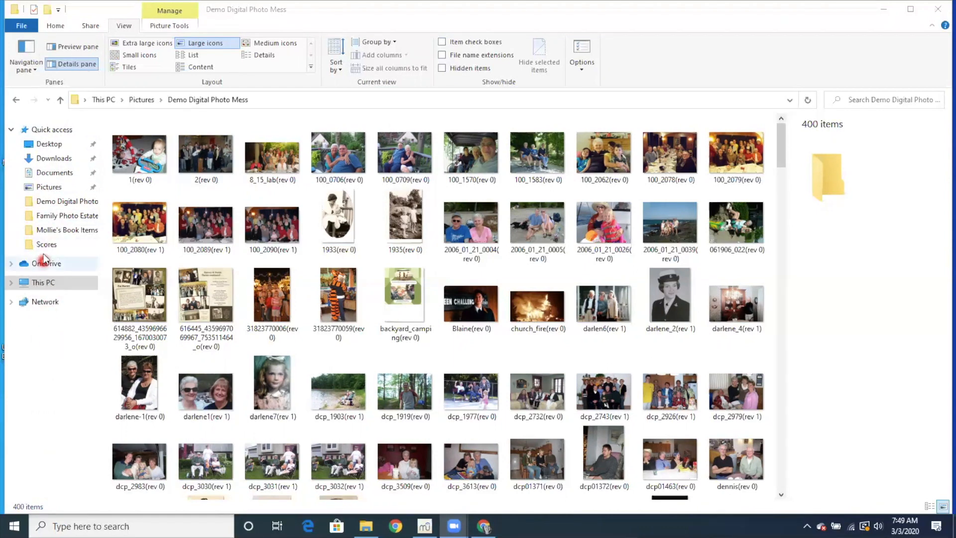
- Hide the navigation pane and show it again
{"action": "left_click", "coordinate": [29, 59]}
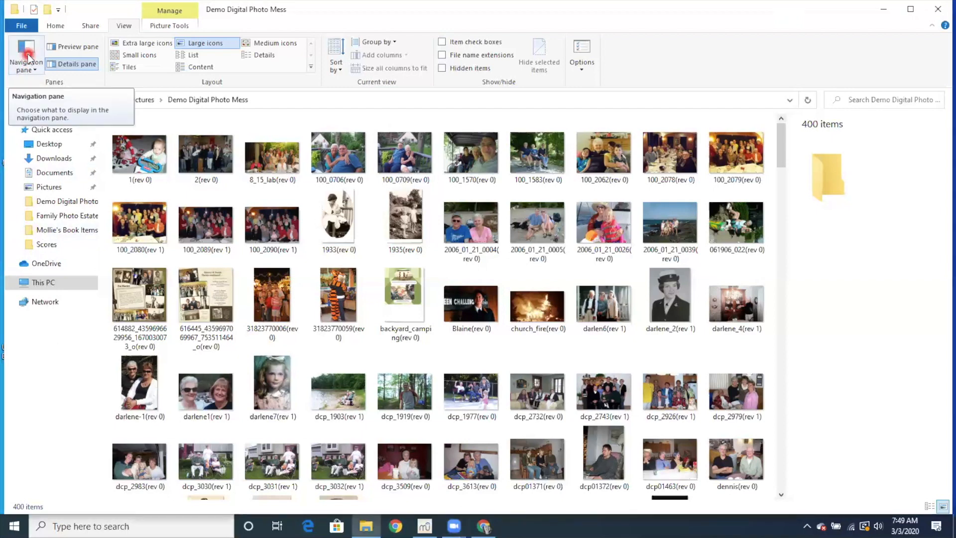
{"action": "left_click", "coordinate": [28, 58]}
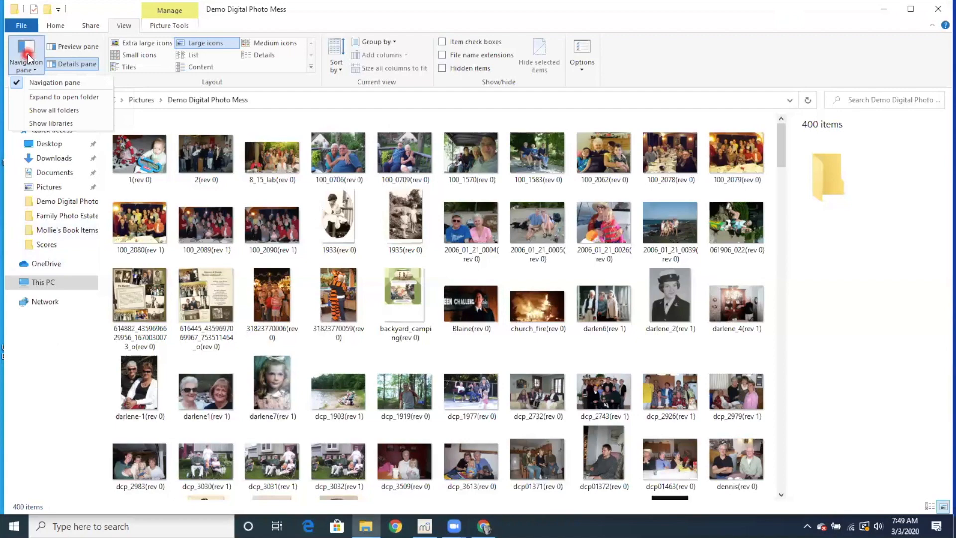
{"action": "left_click", "coordinate": [36, 82]}
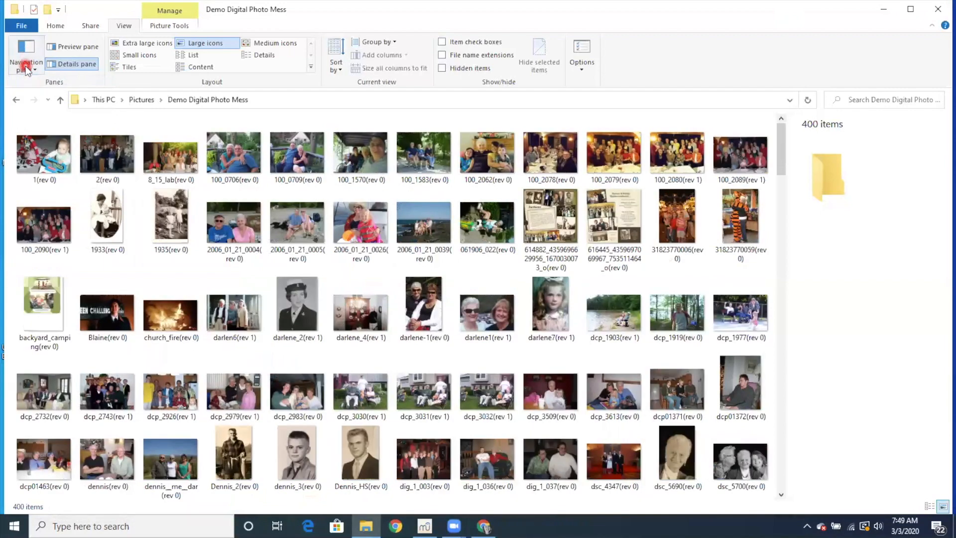
{"action": "left_click", "coordinate": [26, 64]}
{"action": "left_click", "coordinate": [34, 83]}
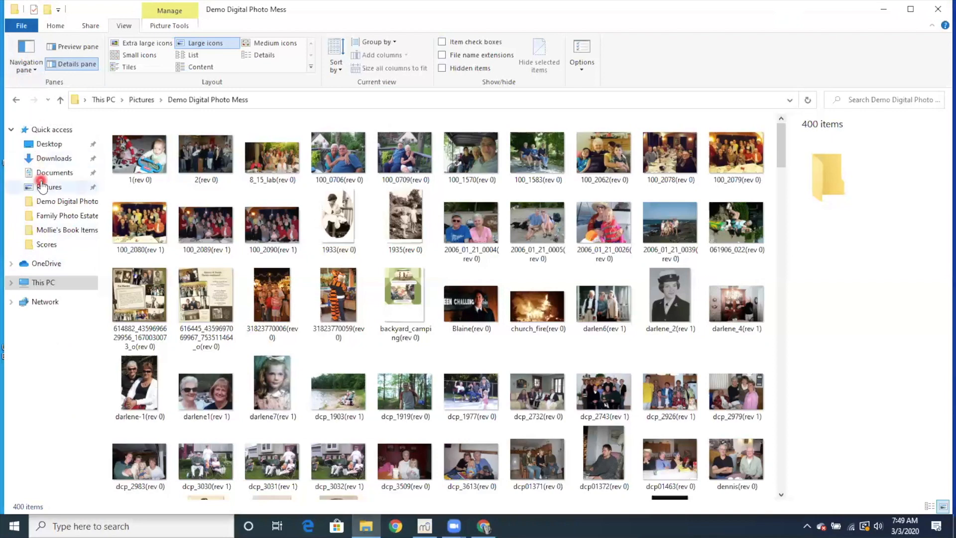
{"action": "left_click", "coordinate": [80, 48]}
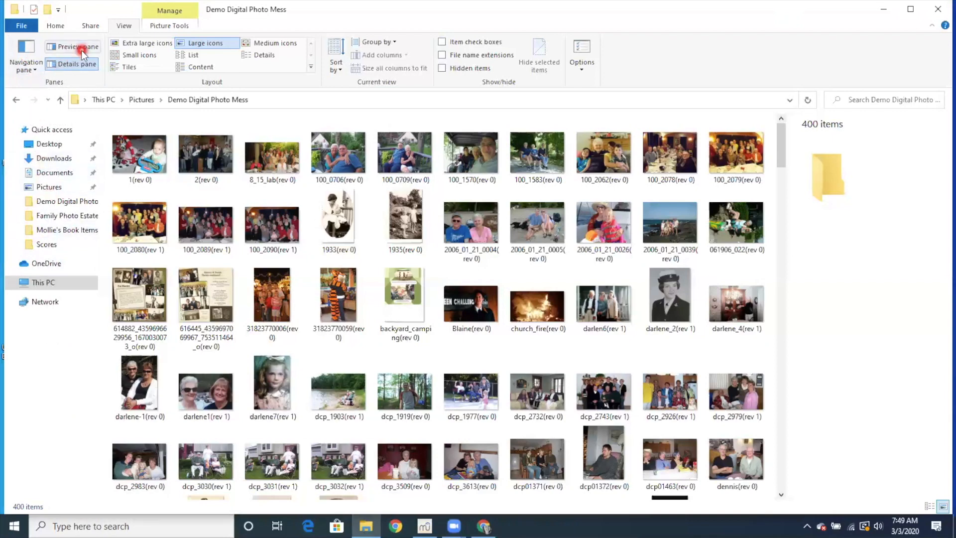
{"action": "left_click", "coordinate": [88, 65]}
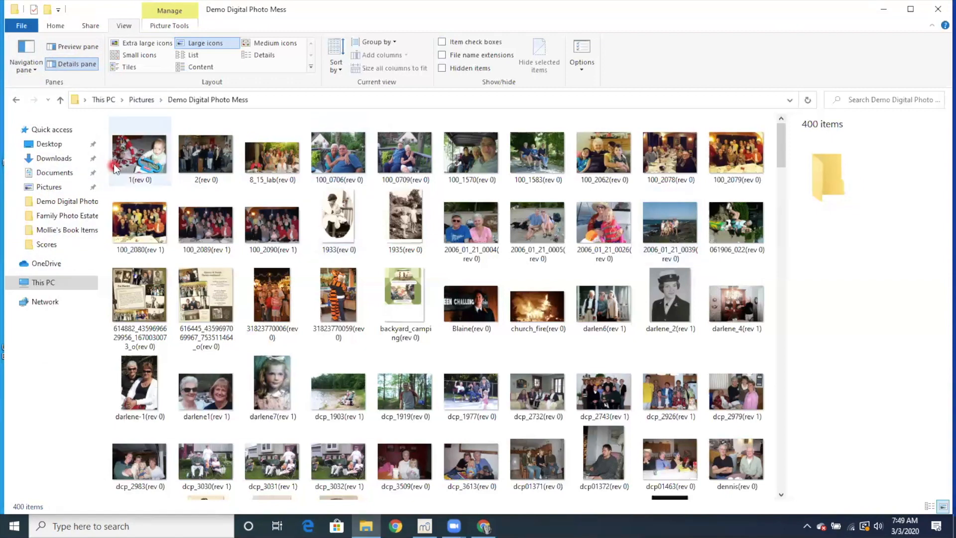
- Add the baby's name as a second tag to the photo 1(rev 0) and save the tag
{"action": "left_click", "coordinate": [143, 164]}
{"action": "left_click", "coordinate": [898, 188]}
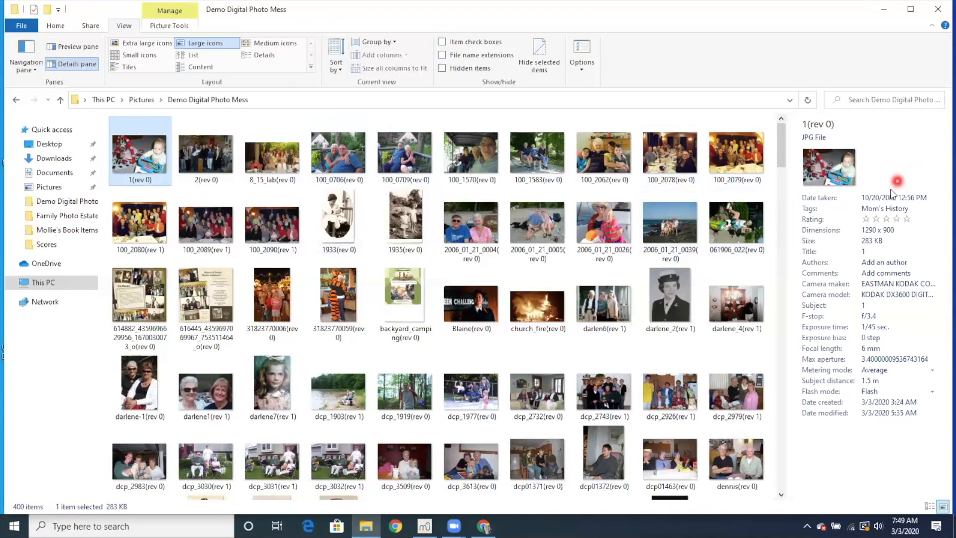
{"action": "left_click", "coordinate": [897, 225]}
{"action": "left_click", "coordinate": [920, 208]}
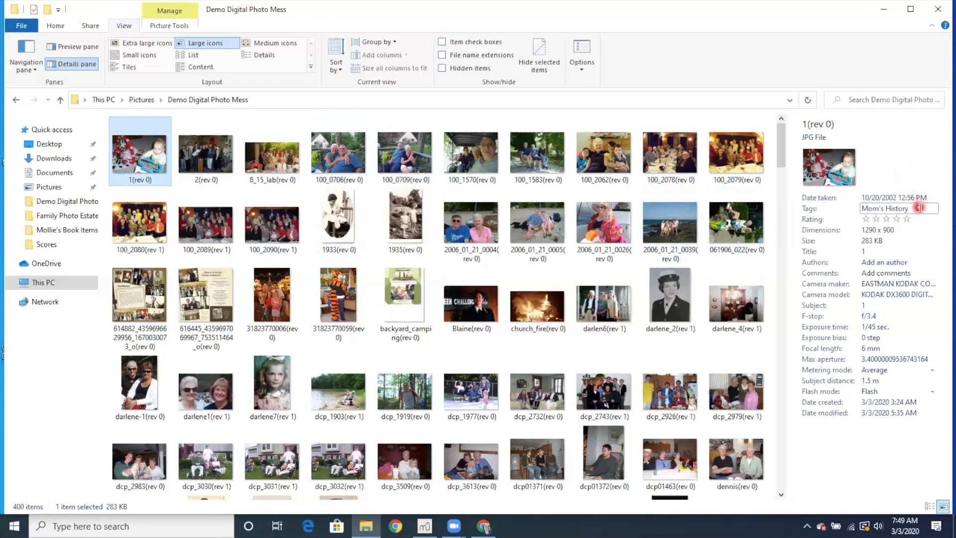
{"action": "left_click", "coordinate": [922, 198]}
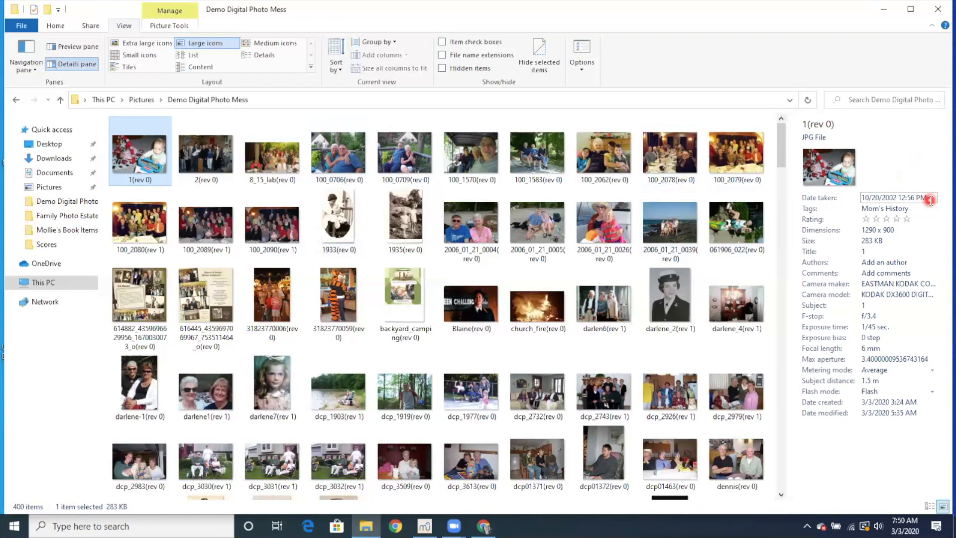
{"action": "left_click", "coordinate": [910, 183]}
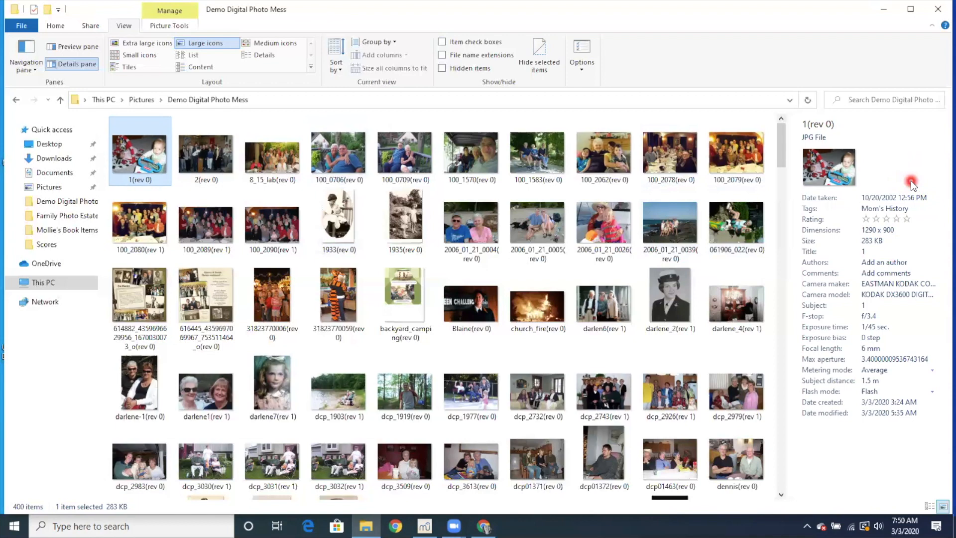
{"action": "left_click", "coordinate": [923, 209]}
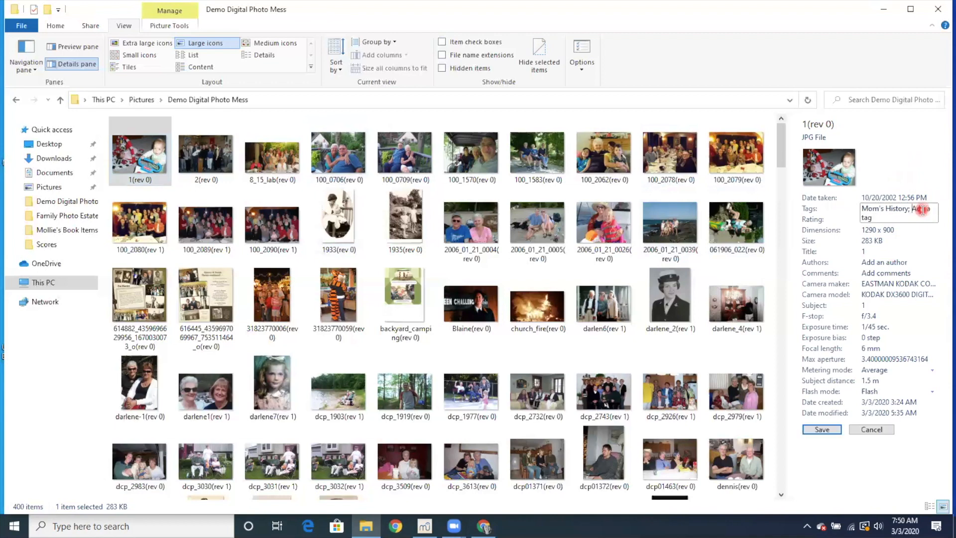
{"action": "type", "text": "Baby Hannah"}
{"action": "key", "text": "Return"}
{"action": "left_click", "coordinate": [929, 251]}
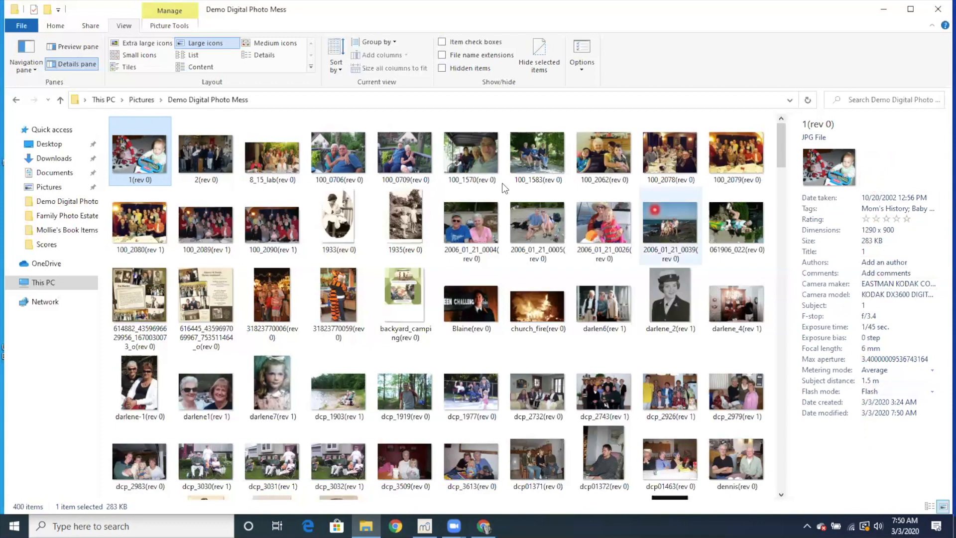
- Replace the details pane with the preview pane for the selected photo and bring the details pane back
{"action": "left_click", "coordinate": [84, 67]}
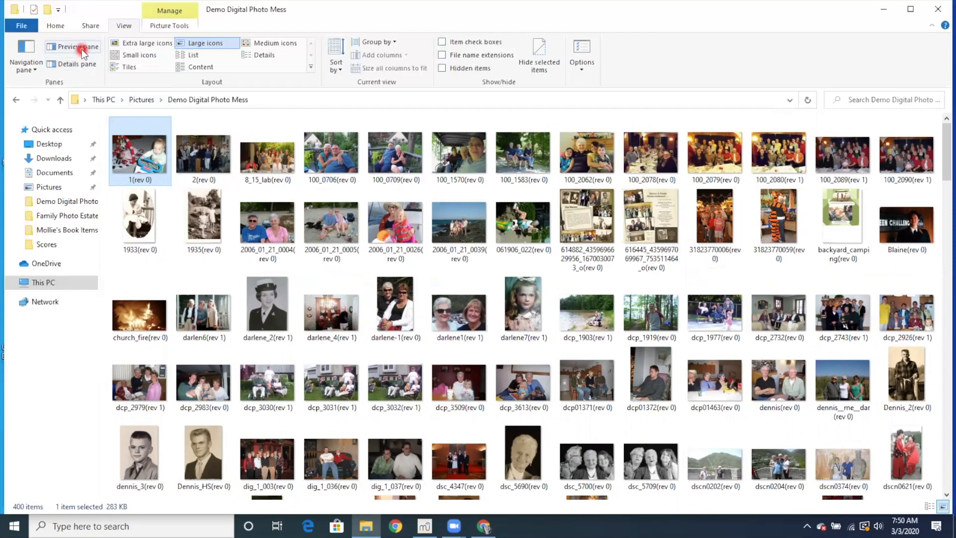
{"action": "left_click", "coordinate": [83, 50]}
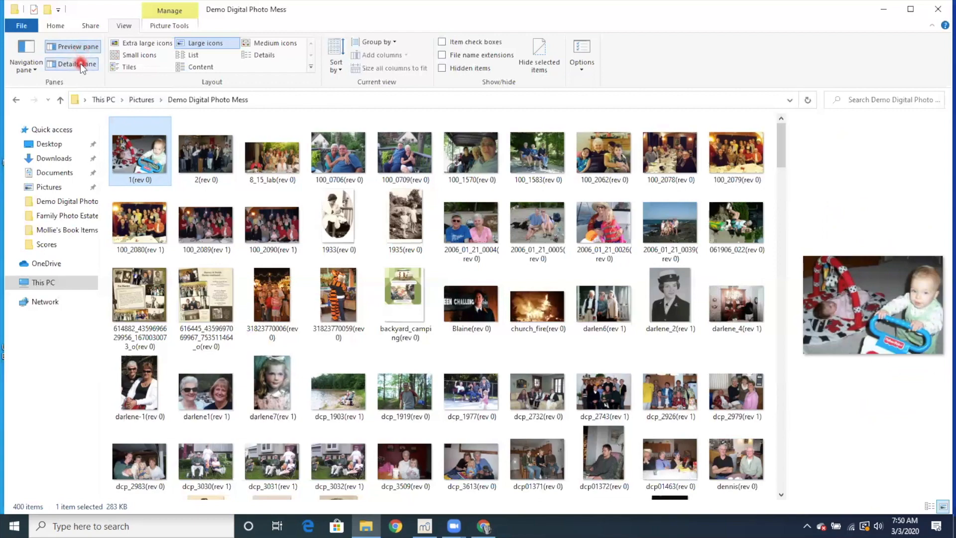
{"action": "left_click", "coordinate": [80, 64]}
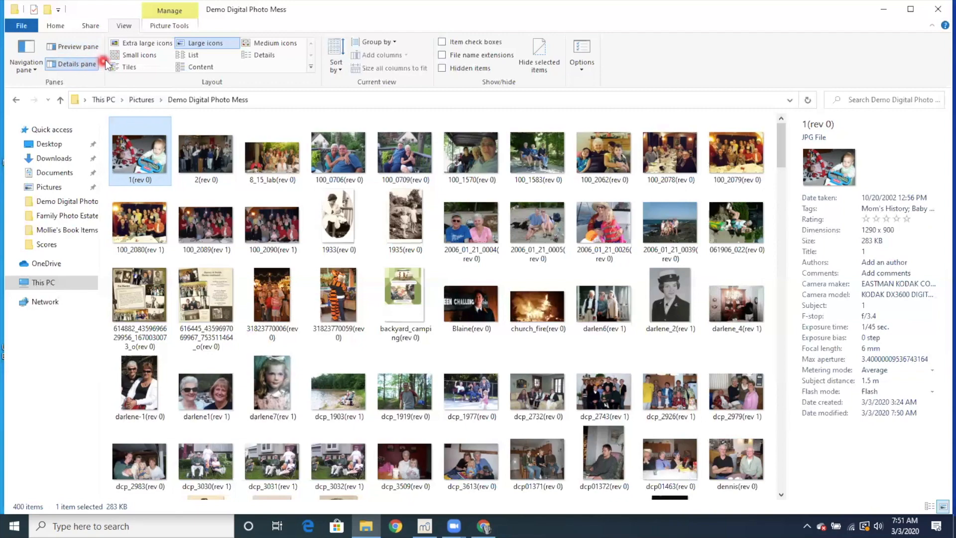
- Compare the small icons, tiles and list layouts and switch the photo folder to the Details layout
{"action": "left_click", "coordinate": [150, 56]}
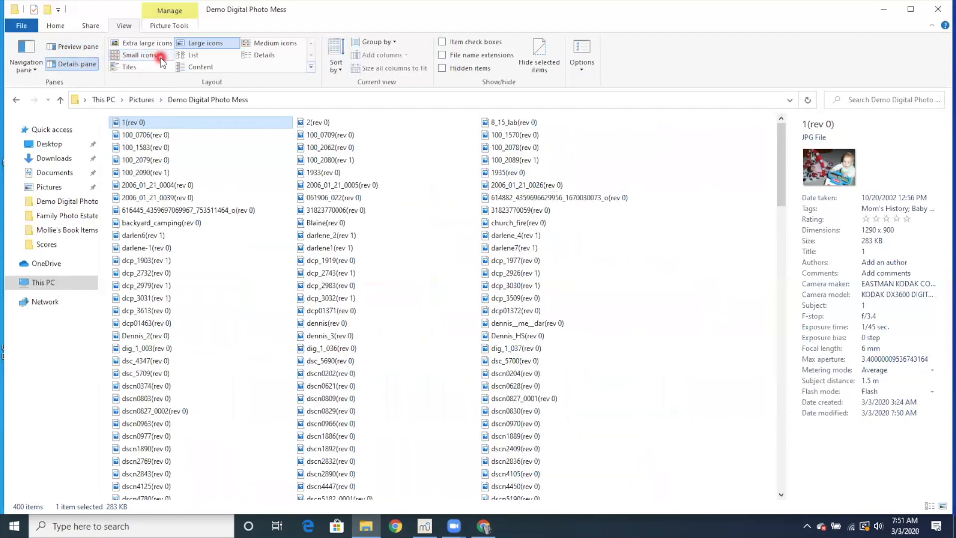
{"action": "left_click", "coordinate": [160, 62]}
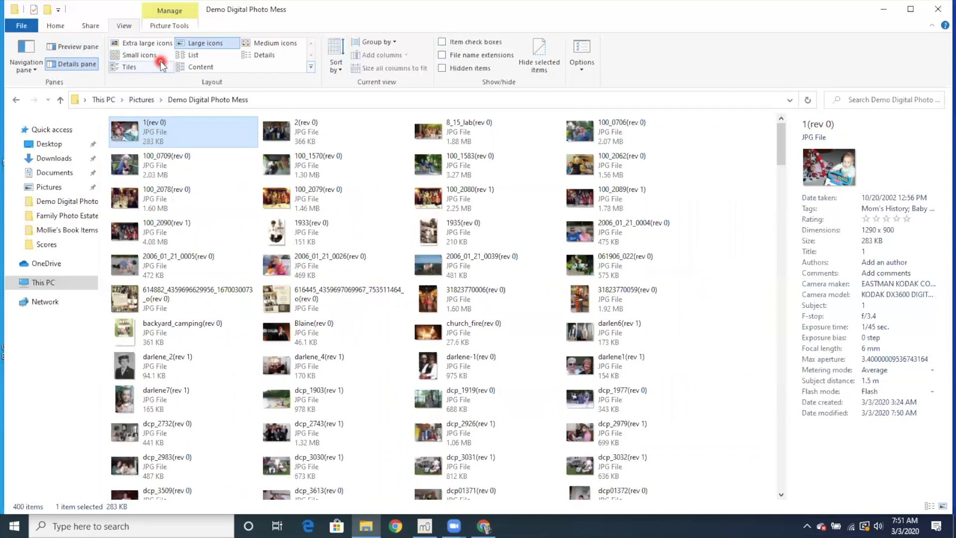
{"action": "left_click", "coordinate": [203, 53]}
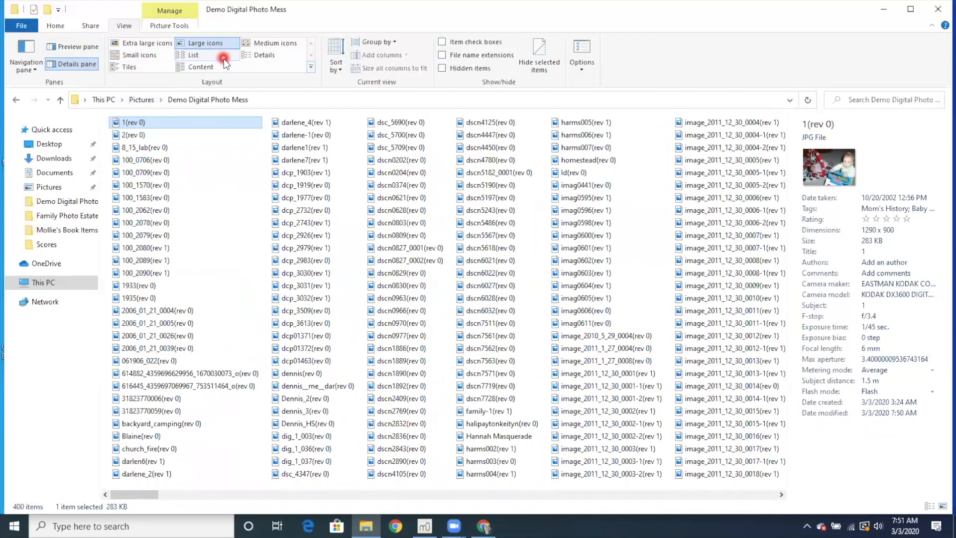
{"action": "left_click", "coordinate": [223, 62]}
{"action": "left_click", "coordinate": [120, 67]}
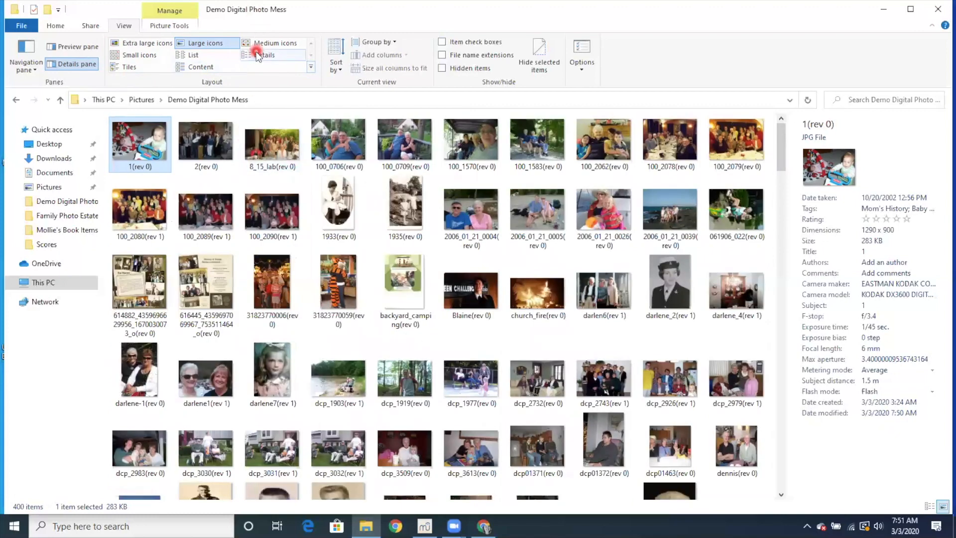
{"action": "left_click", "coordinate": [256, 54]}
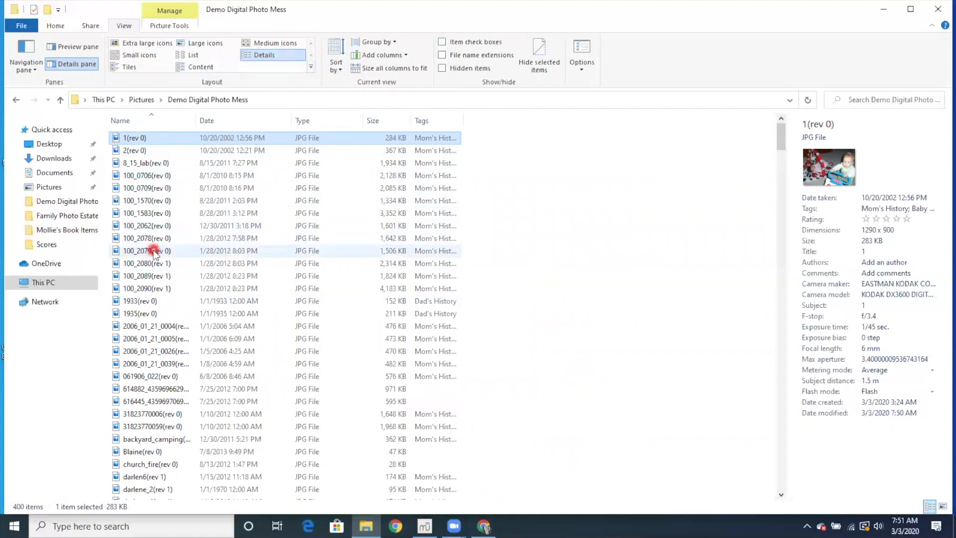
{"action": "mouse_move", "coordinate": [154, 251]}
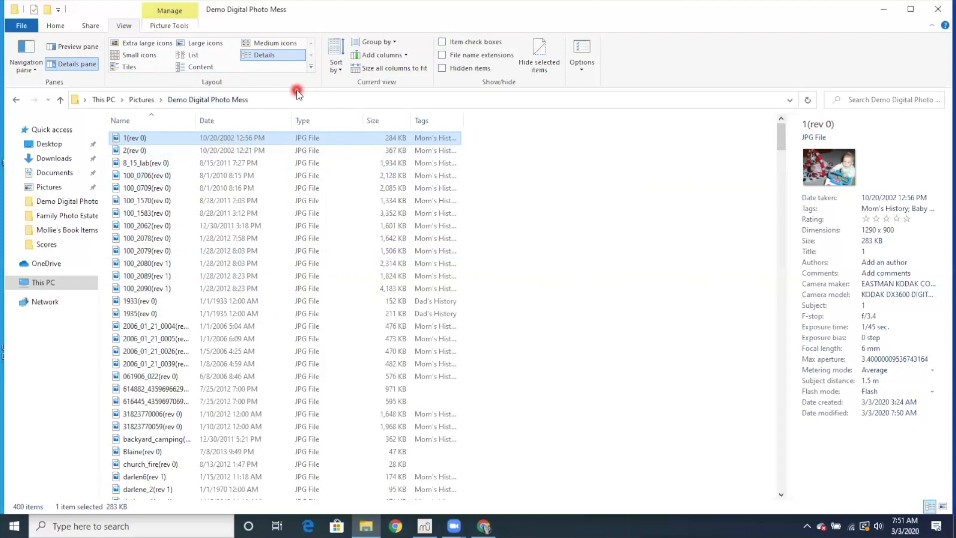
- Sort the photos by date taken and view the list from its start
{"action": "left_click", "coordinate": [335, 44]}
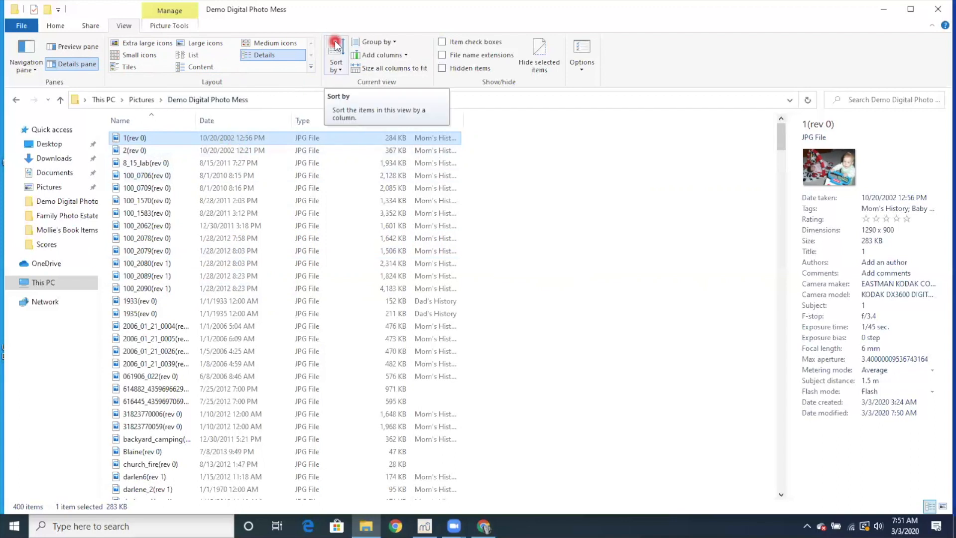
{"action": "left_click", "coordinate": [335, 44]}
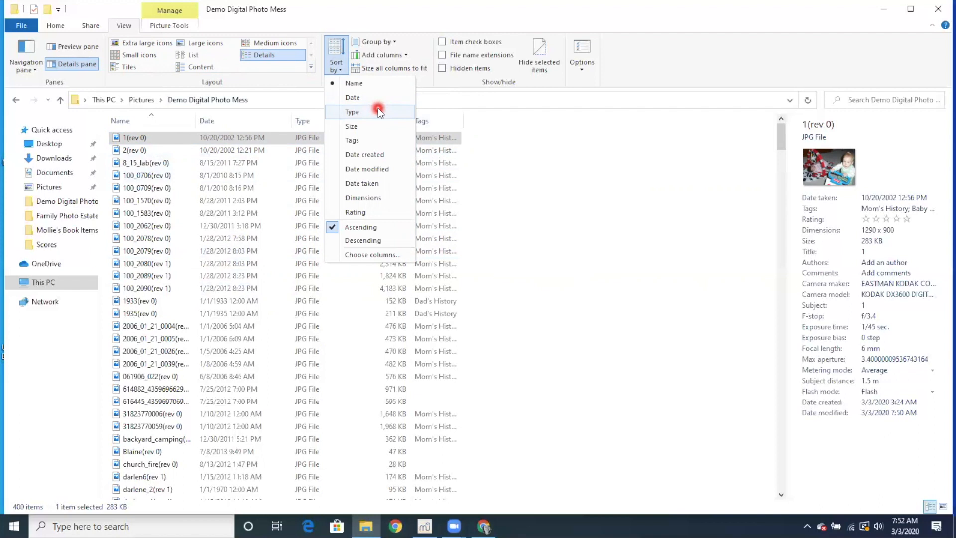
{"action": "left_click", "coordinate": [378, 185]}
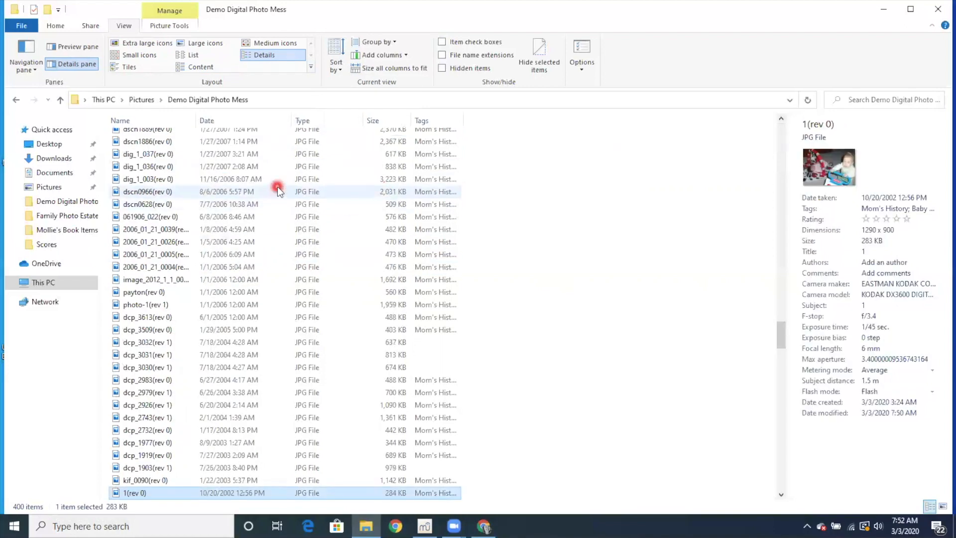
{"action": "scroll", "coordinate": [277, 191], "scroll_direction": "up", "scroll_amount": 20}
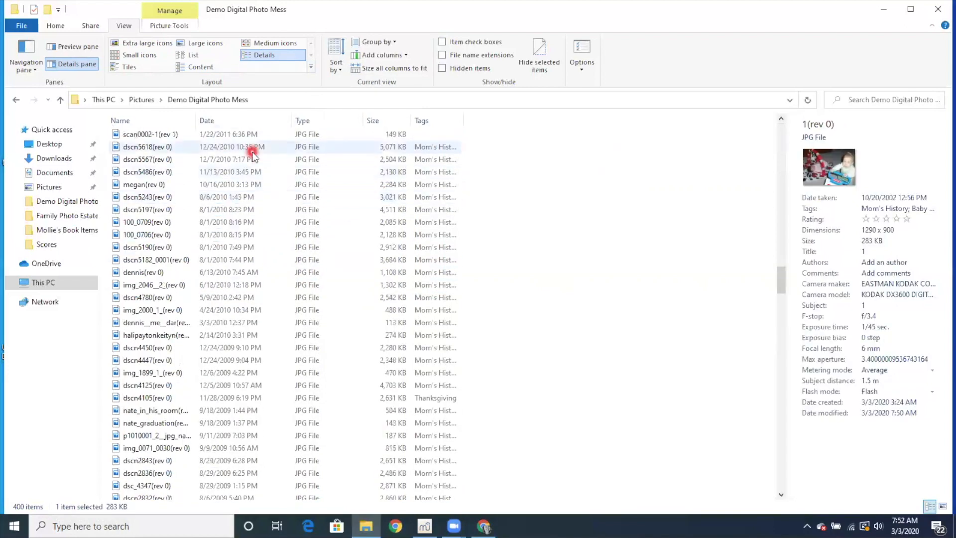
{"action": "left_click_drag", "start_coordinate": [785, 239], "coordinate": [781, 126]}
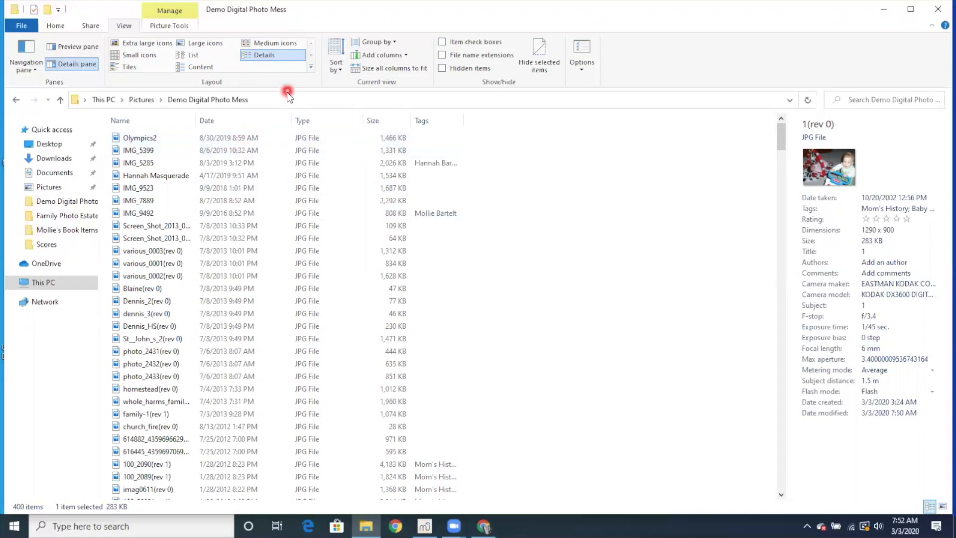
- Set the date-taken sort to ascending and view the details of image_2011_1_27_0008(rev 0) and scan0007(rev 0)
{"action": "left_click", "coordinate": [343, 52]}
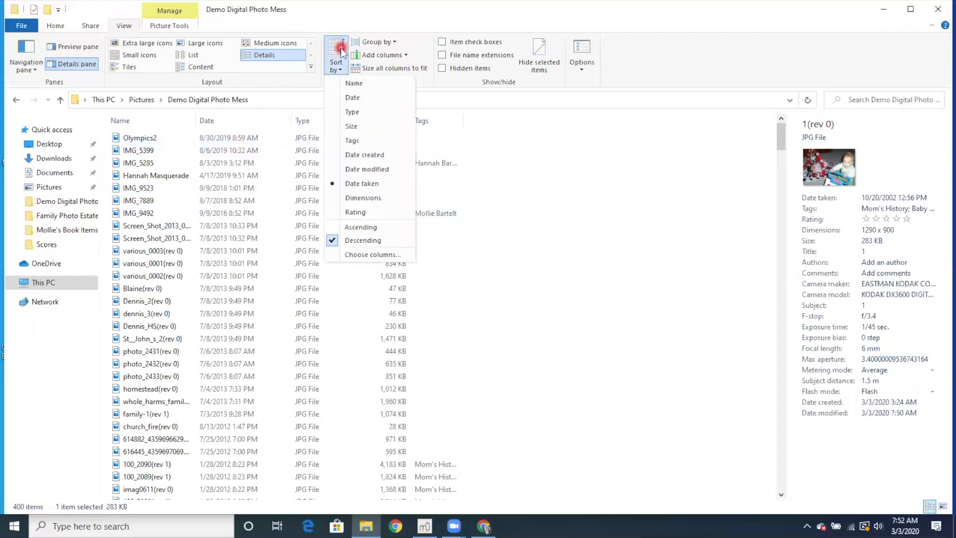
{"action": "left_click", "coordinate": [375, 239]}
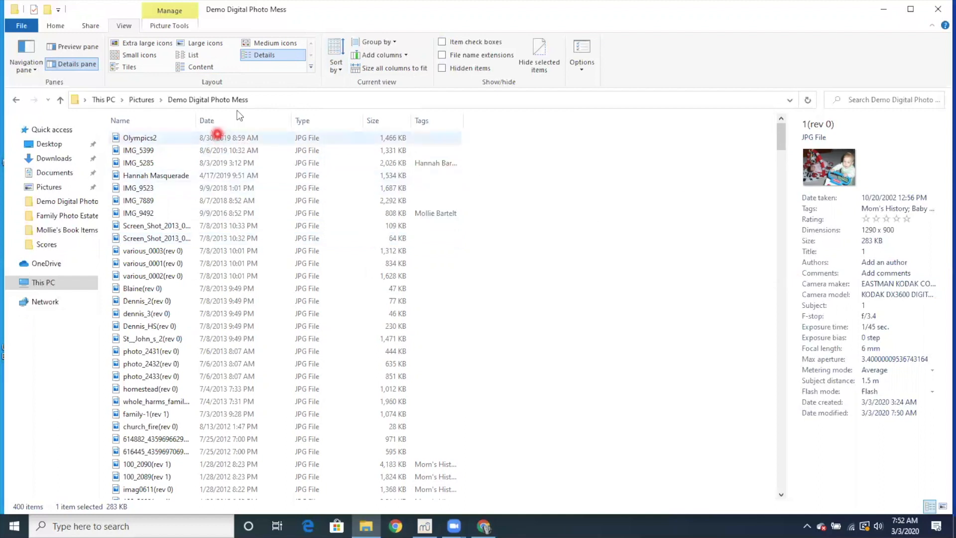
{"action": "left_click", "coordinate": [333, 54]}
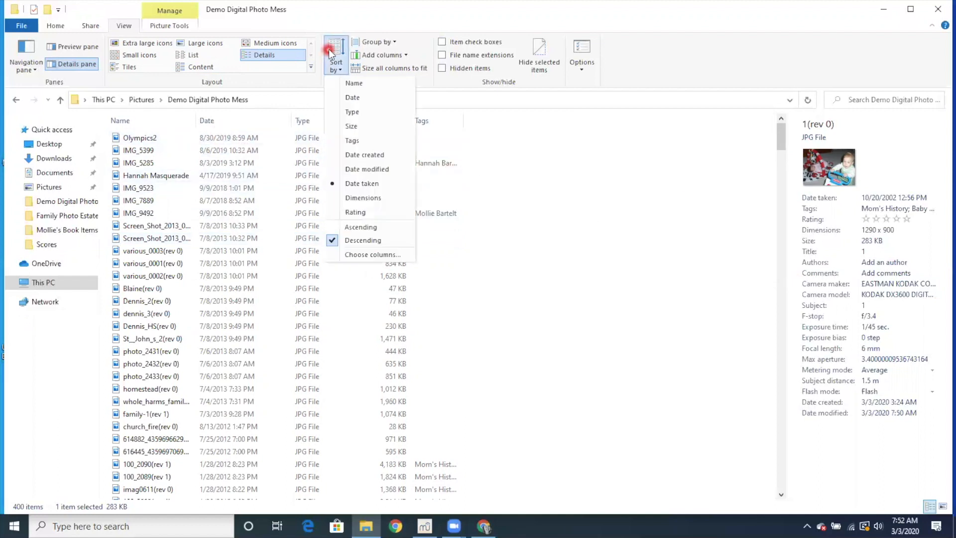
{"action": "left_click", "coordinate": [377, 228]}
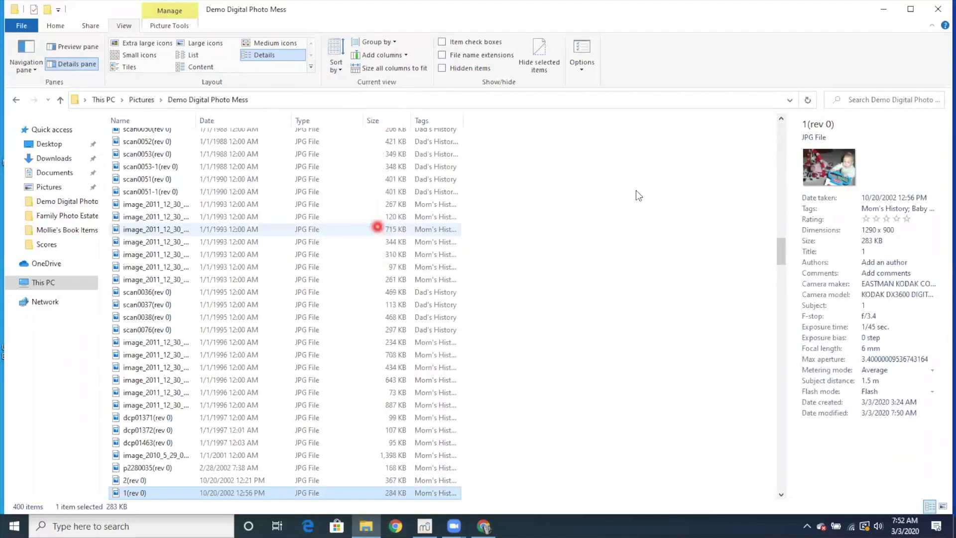
{"action": "left_click_drag", "start_coordinate": [783, 257], "coordinate": [781, 135]}
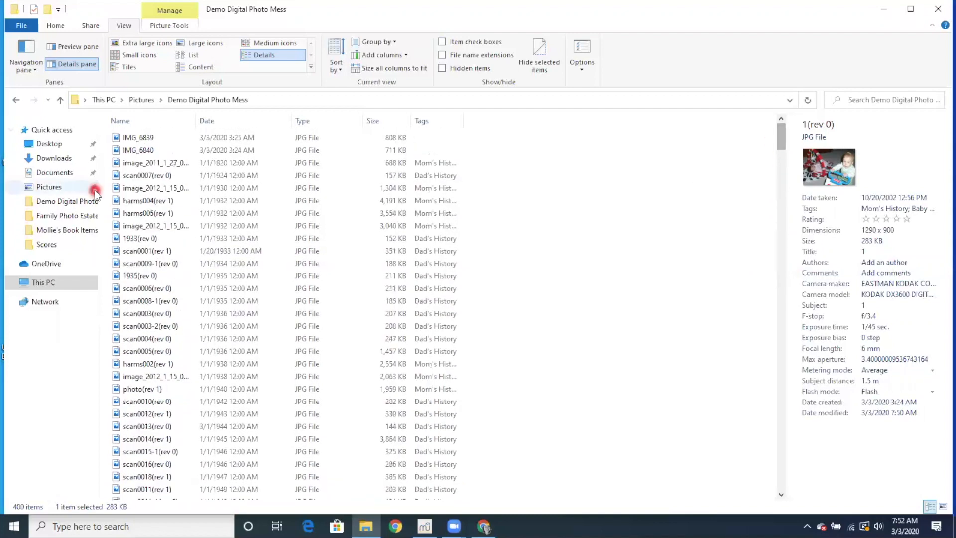
{"action": "left_click", "coordinate": [152, 165]}
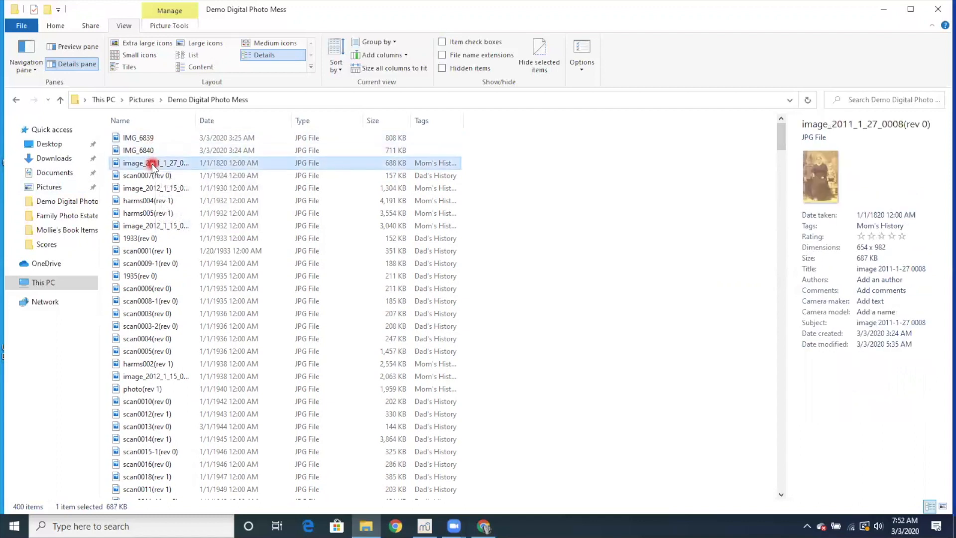
{"action": "left_click", "coordinate": [152, 176]}
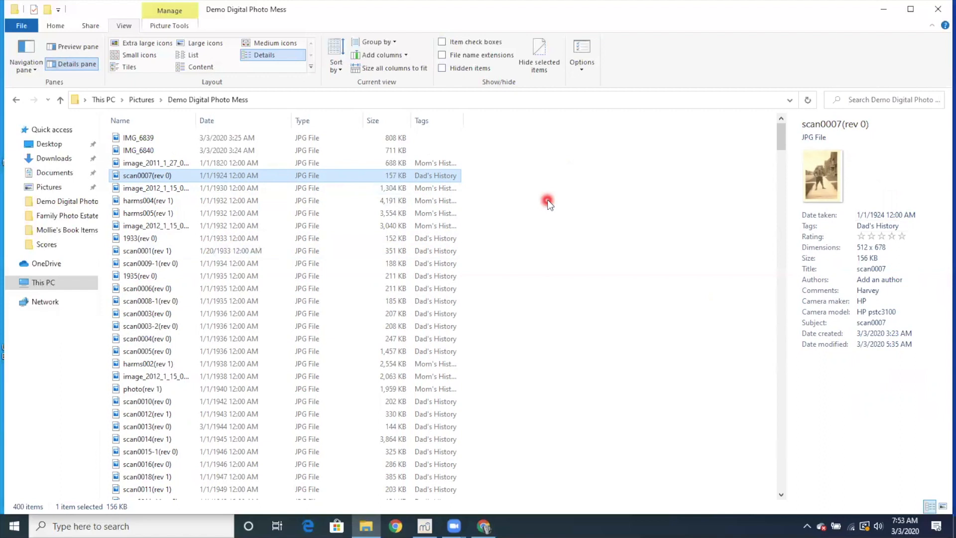
- Create a new folder named "1940s & Earlier" in the Demo Digital Photo Mess folder
{"action": "left_click", "coordinate": [56, 27]}
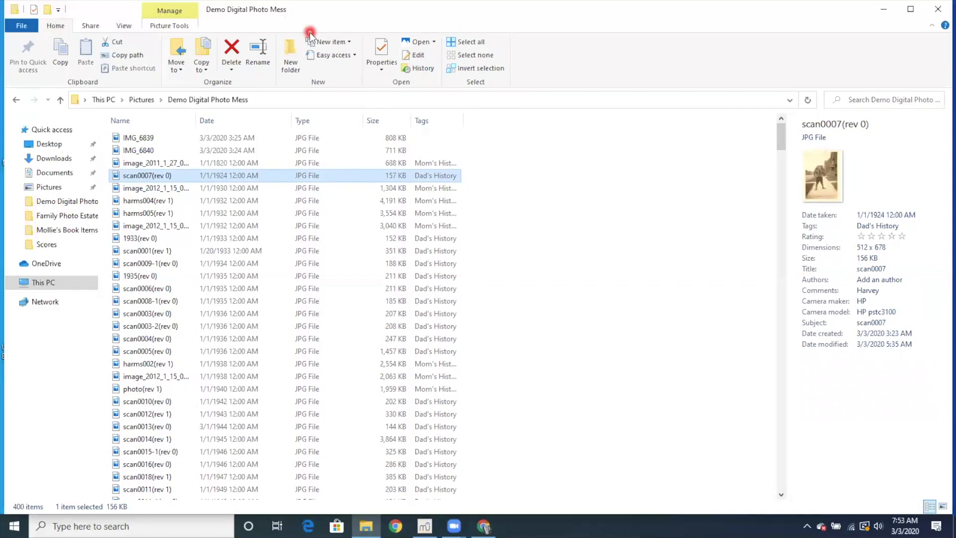
{"action": "left_click", "coordinate": [286, 47]}
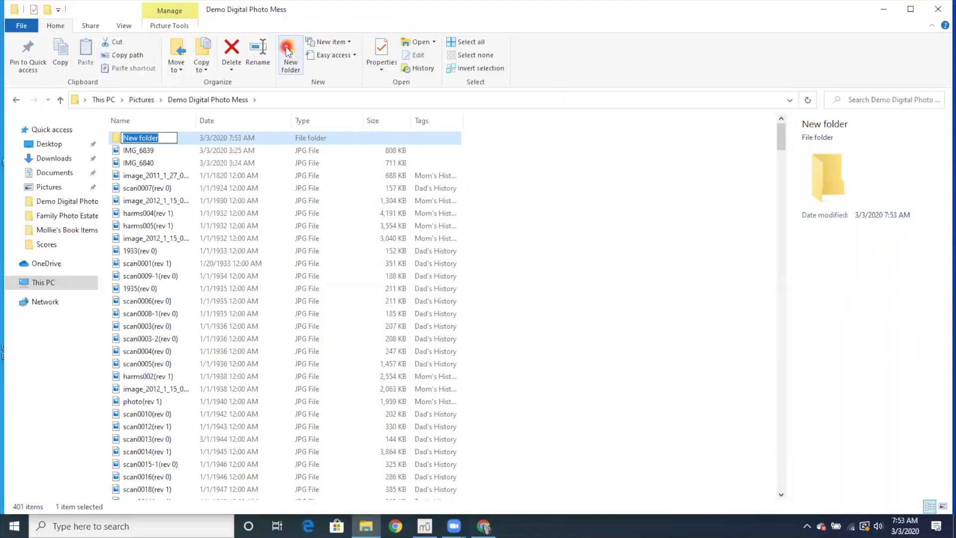
{"action": "type", "text": "1940s & Earlier"}
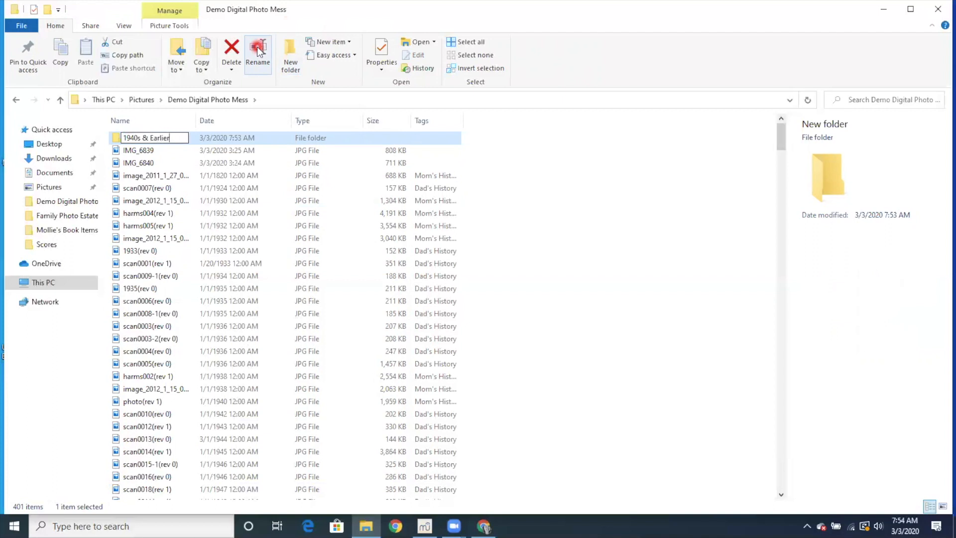
{"action": "key", "text": "Return"}
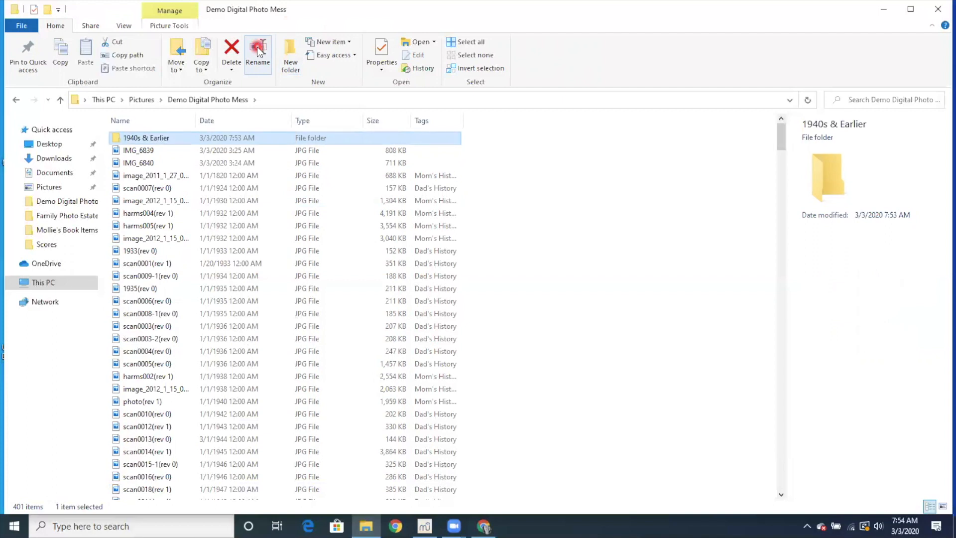
{"action": "left_click", "coordinate": [188, 176]}
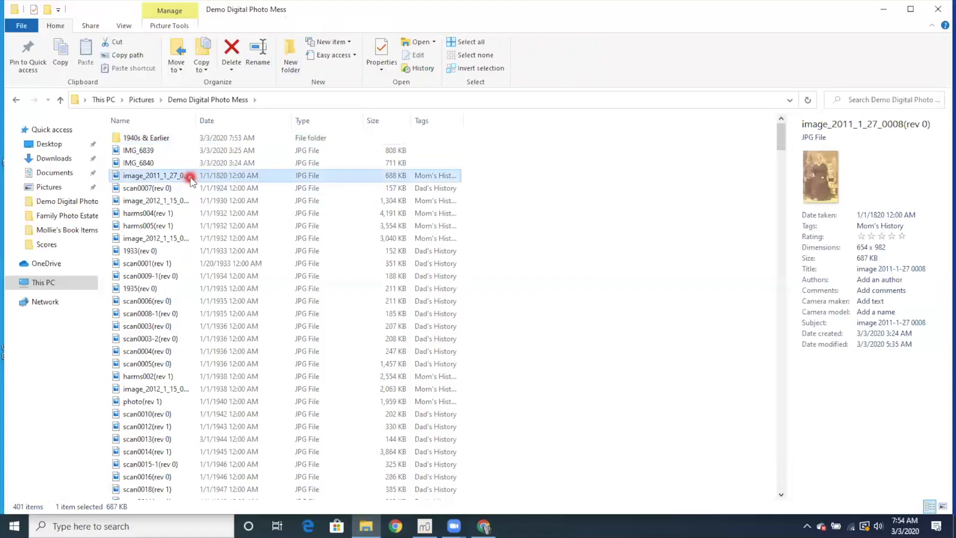
{"action": "left_click_drag", "start_coordinate": [779, 137], "coordinate": [781, 150]}
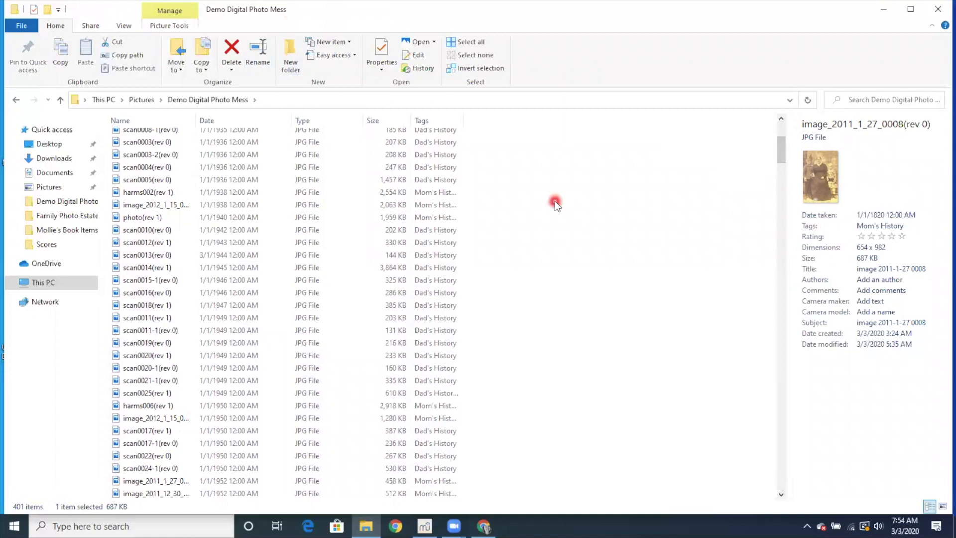
{"action": "left_click_drag", "start_coordinate": [781, 144], "coordinate": [781, 129]}
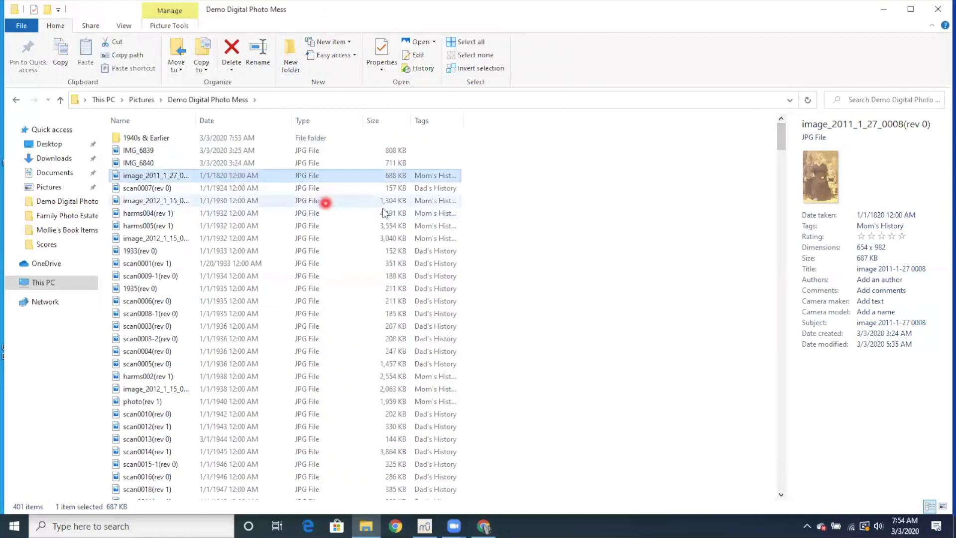
{"action": "left_click_drag", "start_coordinate": [783, 140], "coordinate": [783, 148]}
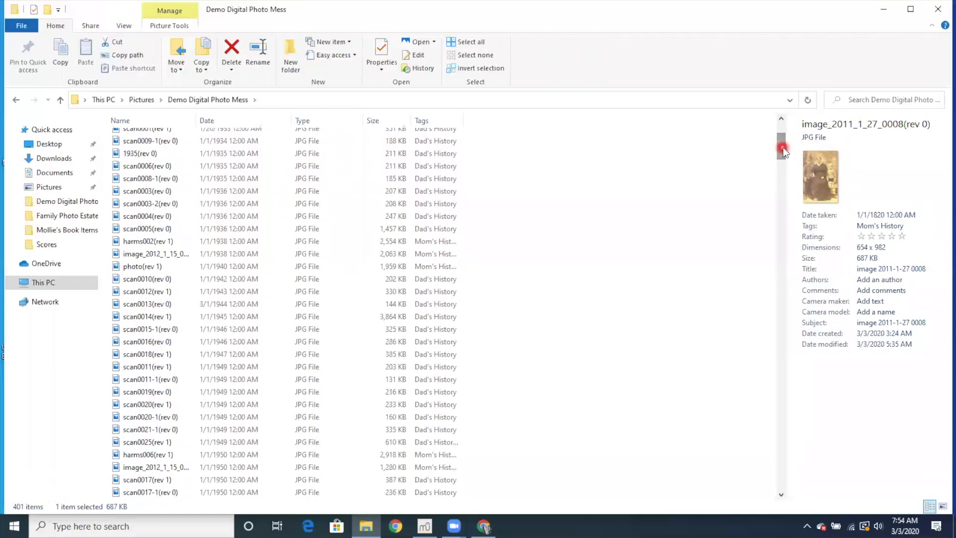
{"action": "left_click", "coordinate": [245, 442], "text": "shift"}
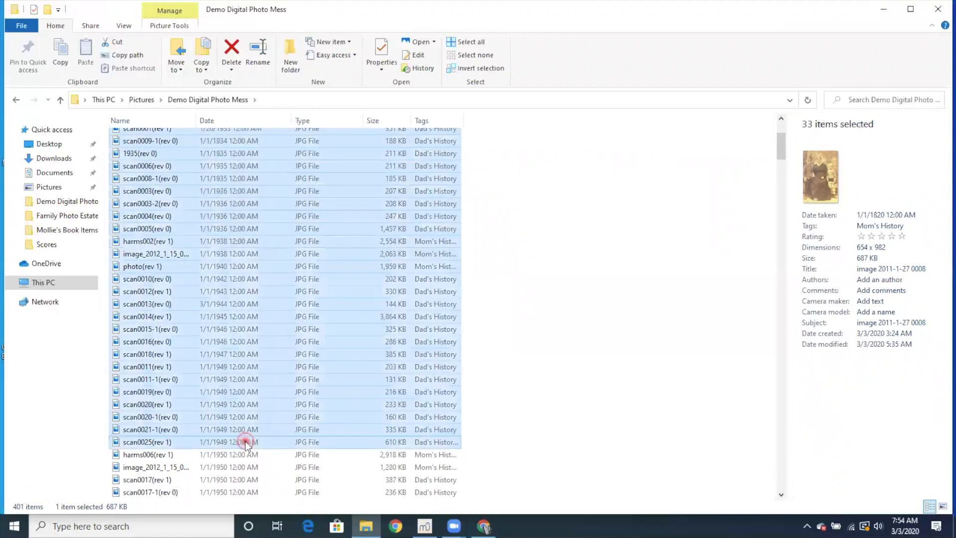
{"action": "left_click", "coordinate": [679, 227]}
- Move all photos dated 1820 through 1949, from image_2011_1_27_0008(rev 0) to scan0025(rev 1), into the 1940s & Earlier folder
{"action": "left_click_drag", "start_coordinate": [779, 146], "coordinate": [779, 133]}
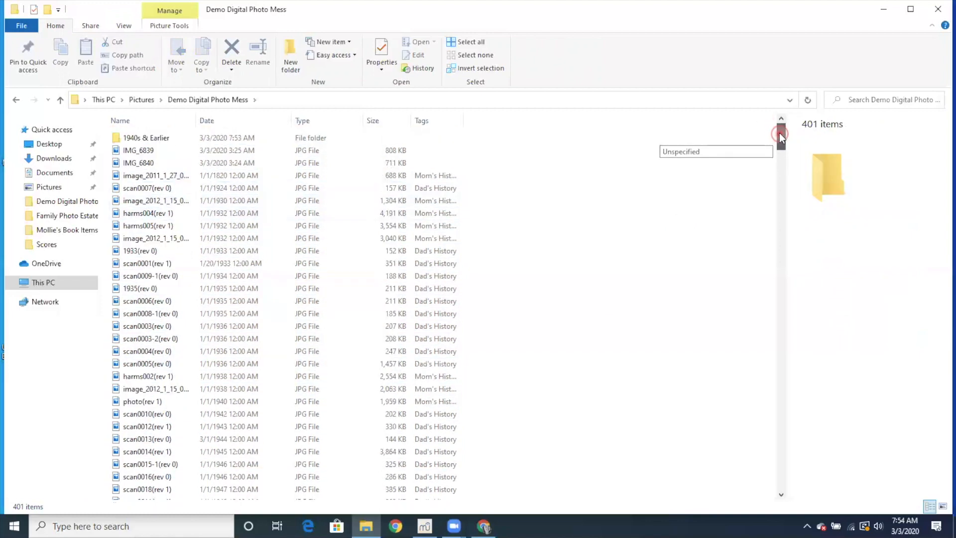
{"action": "left_click", "coordinate": [239, 176]}
{"action": "left_click_drag", "start_coordinate": [784, 140], "coordinate": [784, 152]}
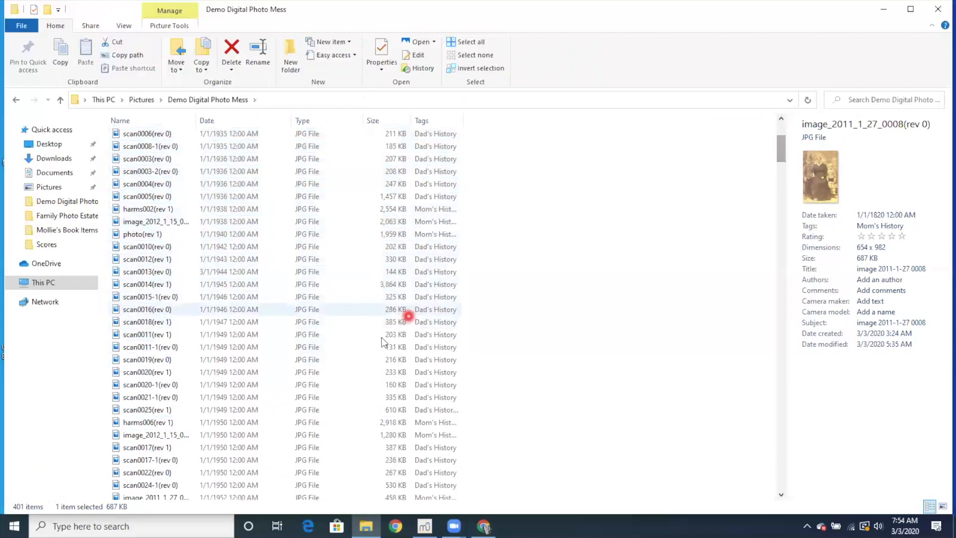
{"action": "left_click", "coordinate": [289, 409], "text": "shift"}
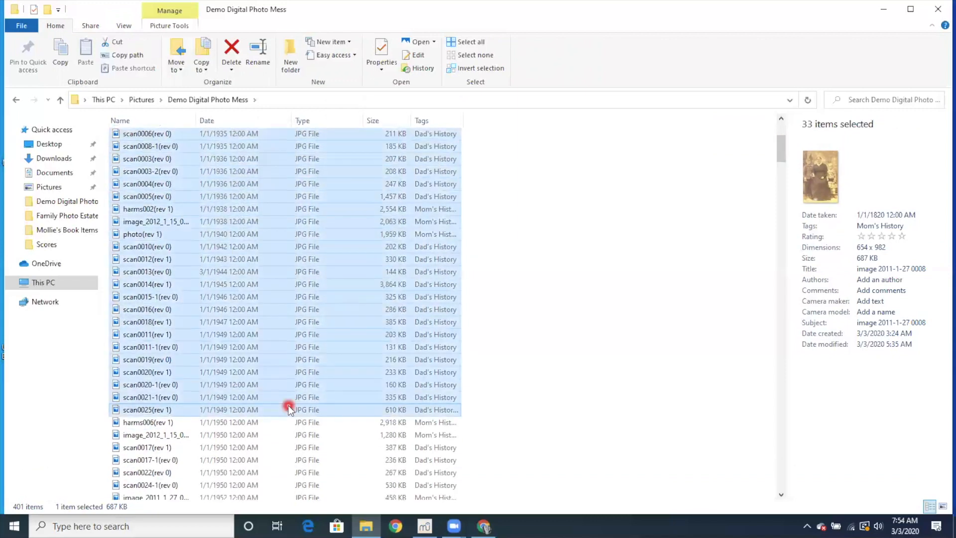
{"action": "left_click_drag", "start_coordinate": [782, 149], "coordinate": [779, 102]}
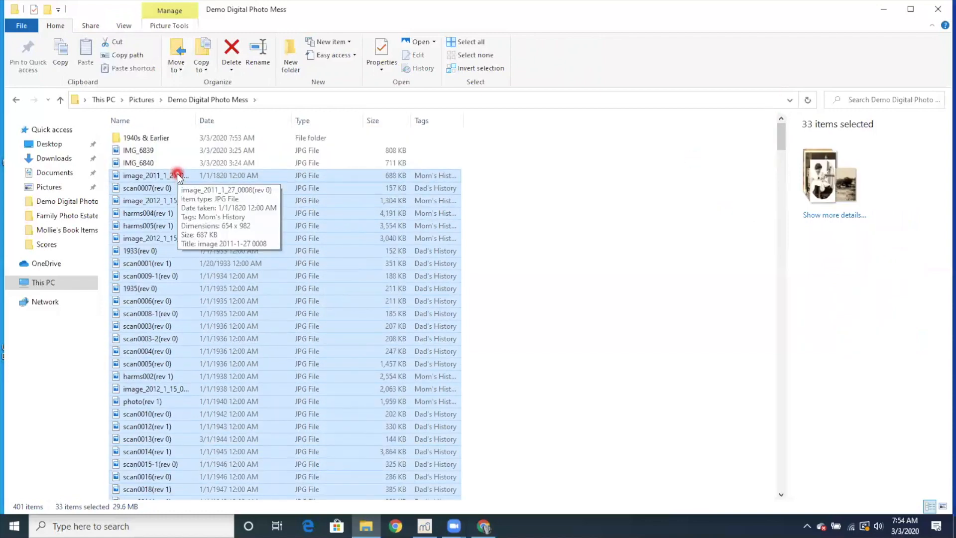
{"action": "left_click_drag", "start_coordinate": [178, 177], "coordinate": [177, 142]}
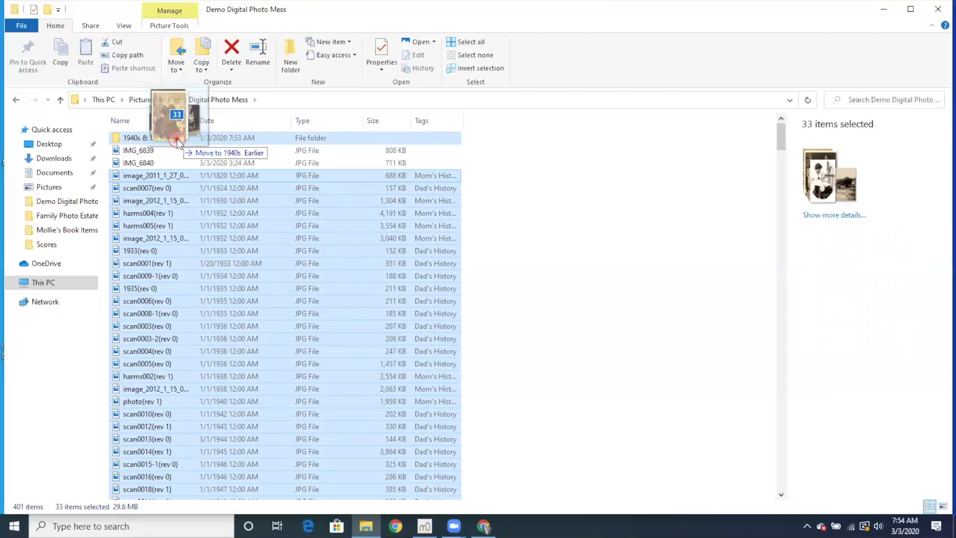
{"action": "left_click_drag", "start_coordinate": [178, 142], "coordinate": [179, 144]}
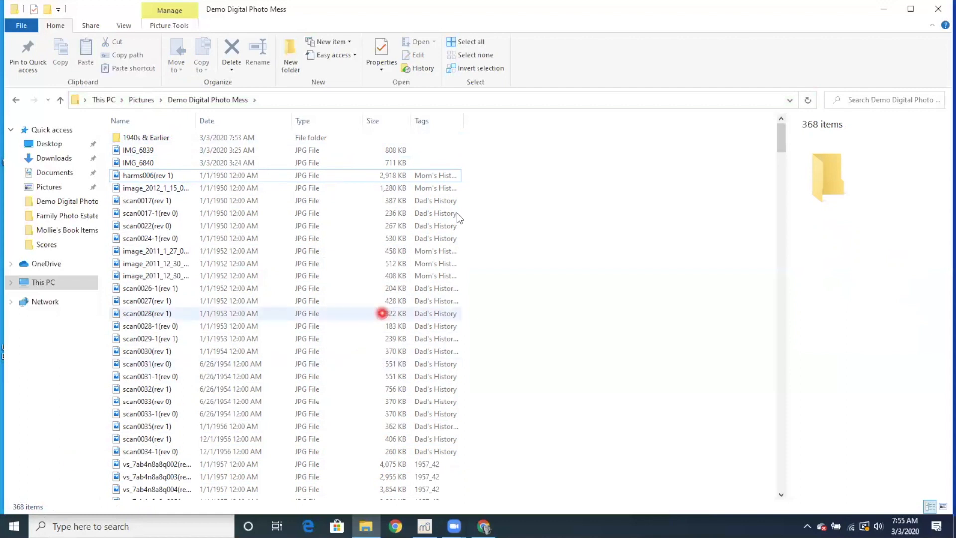
- Create a new folder named "1950s Photos" alongside the 1940s & Earlier folder
{"action": "right_click", "coordinate": [517, 225]}
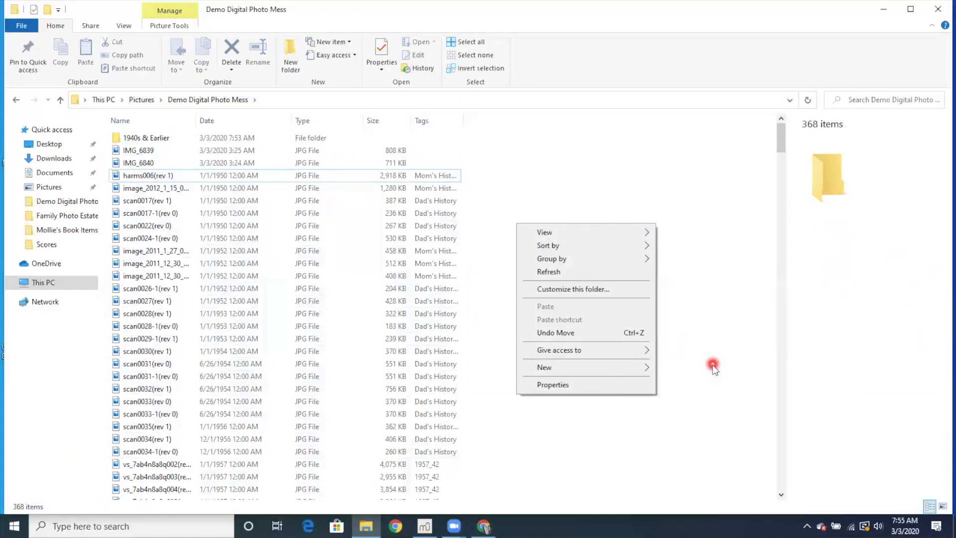
{"action": "mouse_move", "coordinate": [622, 367]}
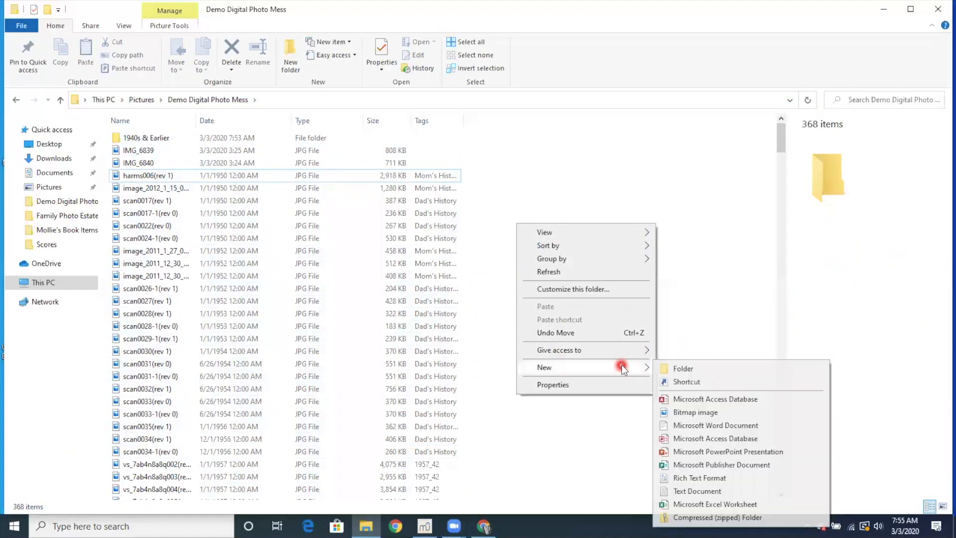
{"action": "left_click", "coordinate": [683, 367]}
{"action": "type", "text": "1950s Photos"}
{"action": "key", "text": "Return"}
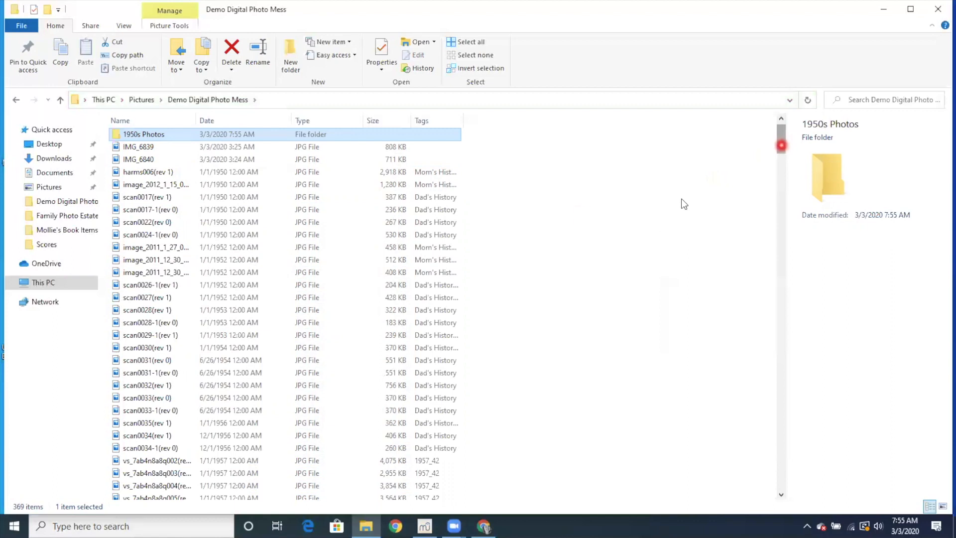
- Create a new folder named "1960s Photos" in the same photo folder
{"action": "right_click", "coordinate": [571, 184]}
{"action": "mouse_move", "coordinate": [625, 333]}
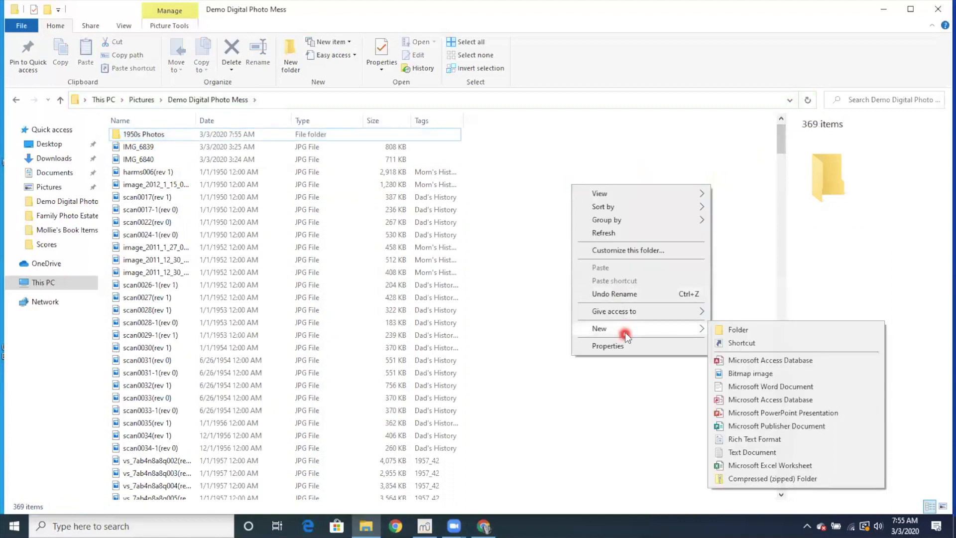
{"action": "left_click", "coordinate": [735, 329]}
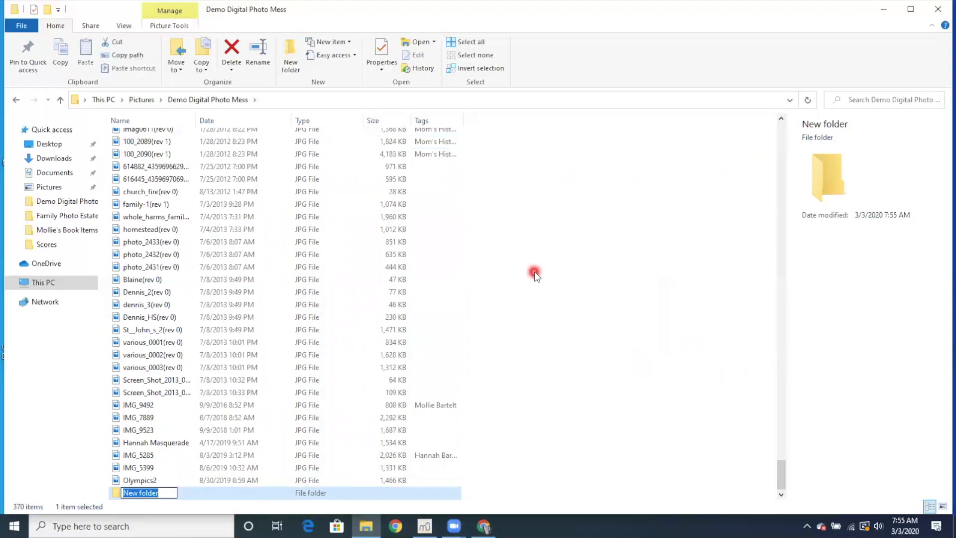
{"action": "type", "text": "19"}
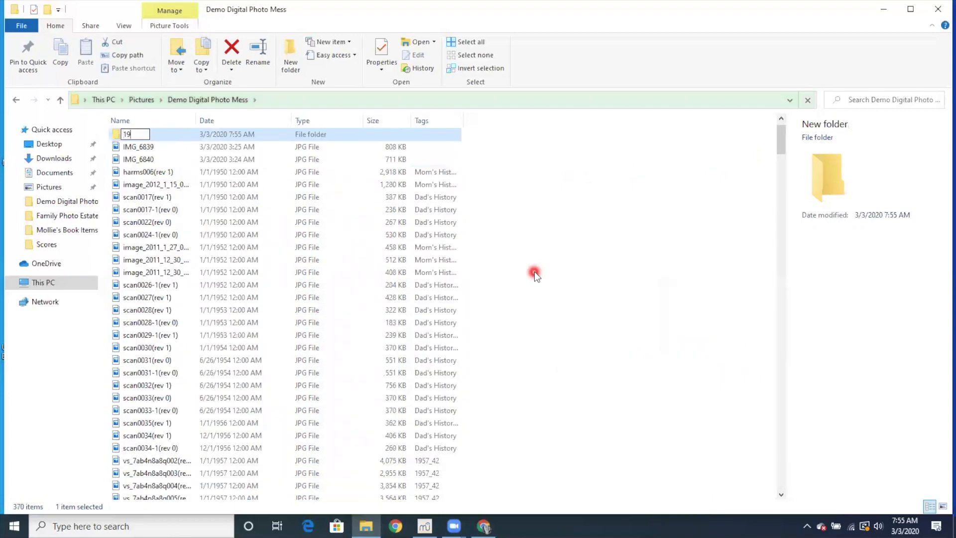
{"action": "type", "text": "60s Photos"}
{"action": "key", "text": "Return"}
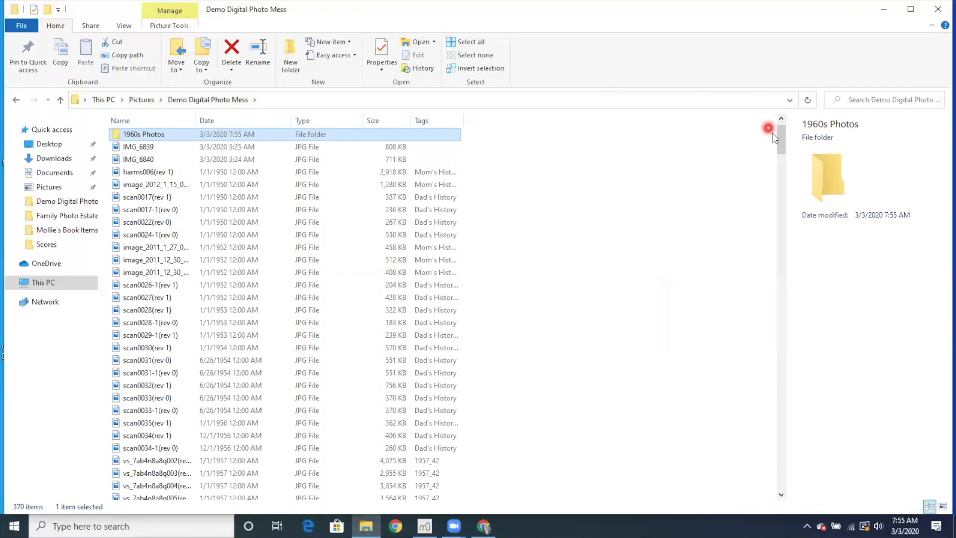
- Move all photos dated 1950 through 1957 into the 1950s Photos folder
{"action": "left_click_drag", "start_coordinate": [782, 143], "coordinate": [780, 128]}
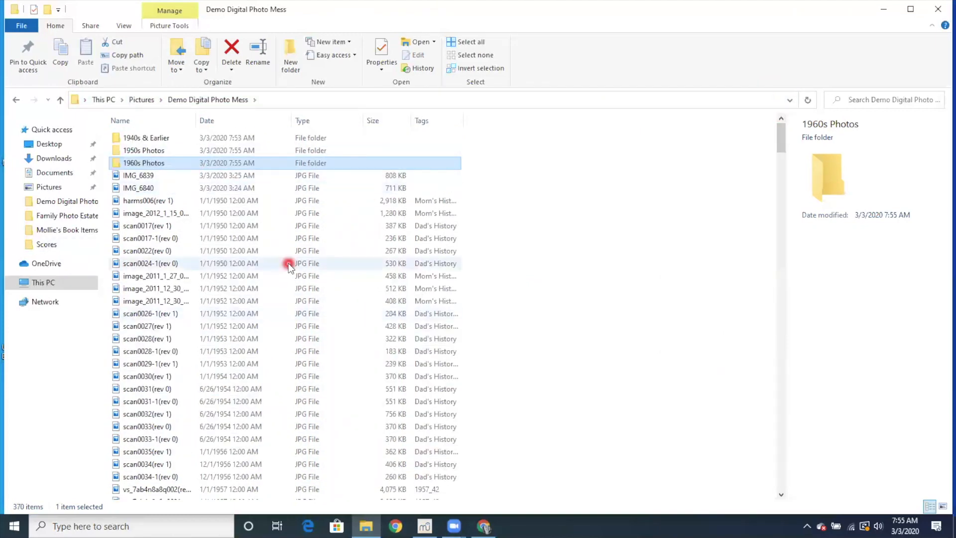
{"action": "left_click", "coordinate": [257, 200]}
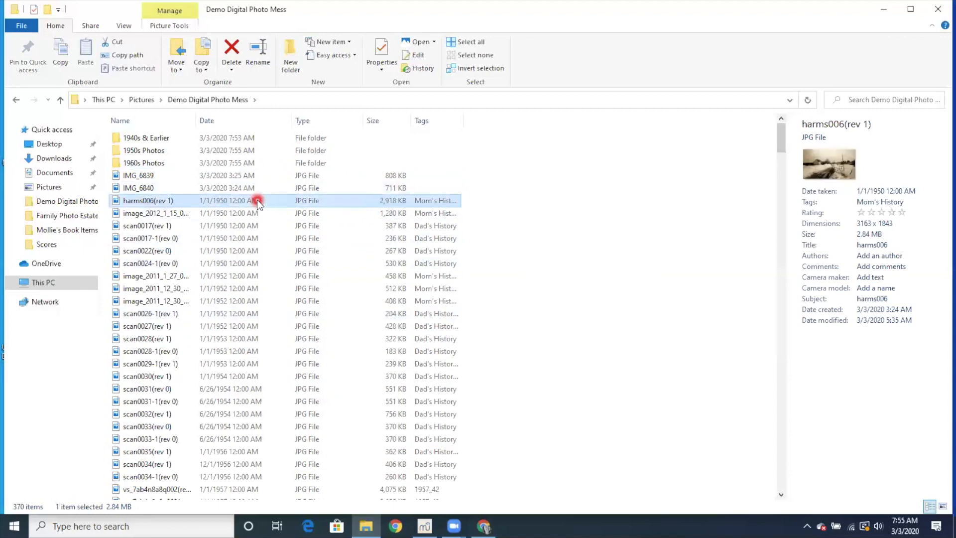
{"action": "left_click_drag", "start_coordinate": [781, 142], "coordinate": [782, 158]}
{"action": "left_click", "coordinate": [249, 433], "text": "shift"}
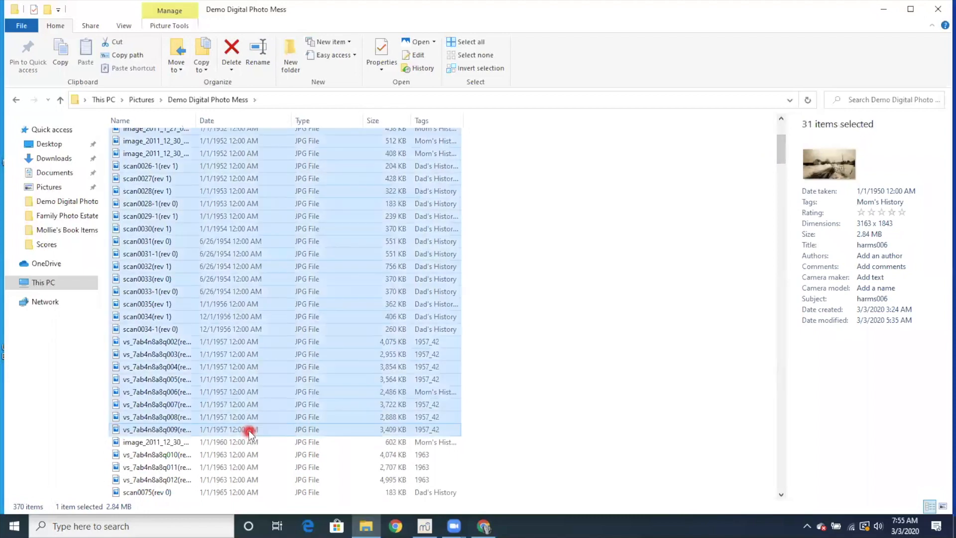
{"action": "left_click_drag", "start_coordinate": [782, 144], "coordinate": [782, 125]}
{"action": "left_click_drag", "start_coordinate": [230, 200], "coordinate": [239, 153]}
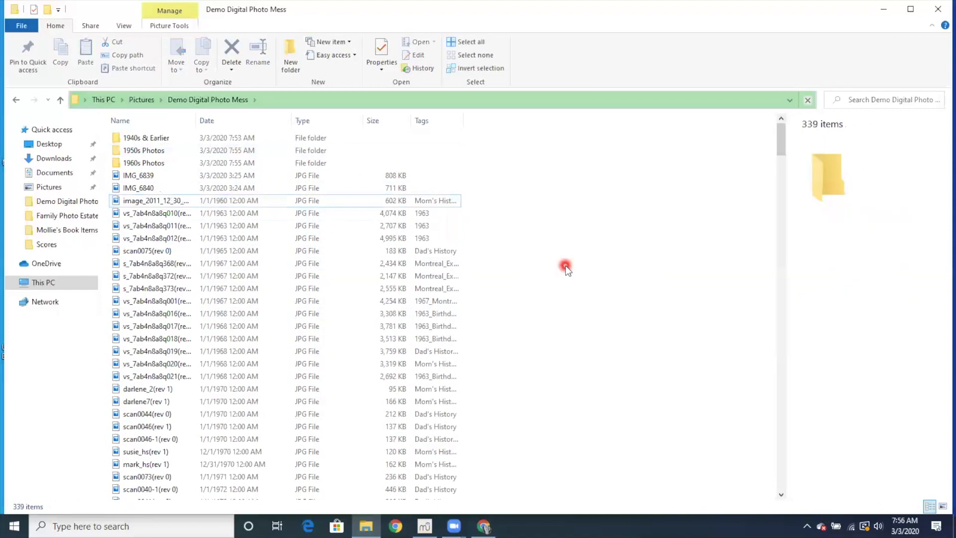
- Move all photos dated 1960 through 1968 into the 1960s Photos folder
{"action": "left_click", "coordinate": [311, 201]}
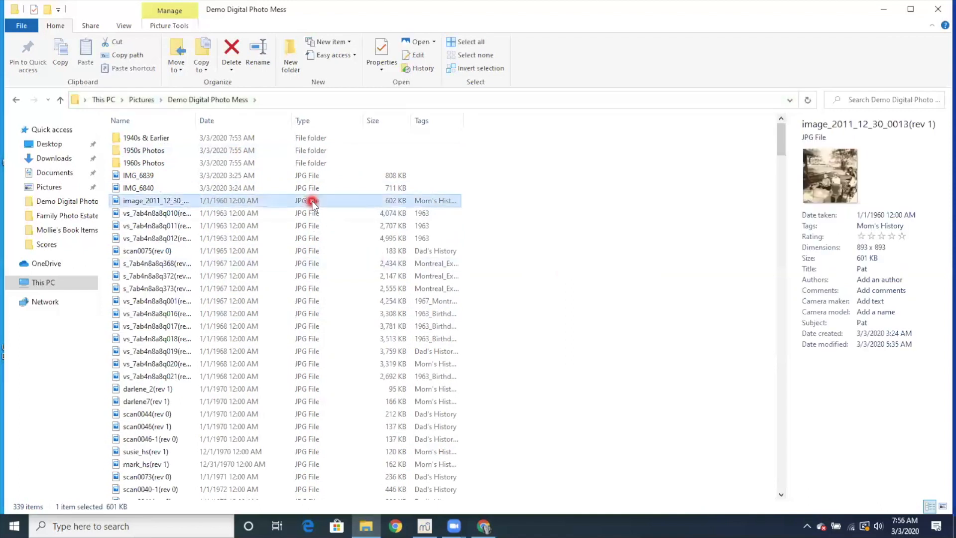
{"action": "left_click", "coordinate": [265, 377], "text": "shift"}
{"action": "left_click_drag", "start_coordinate": [167, 204], "coordinate": [173, 162]}
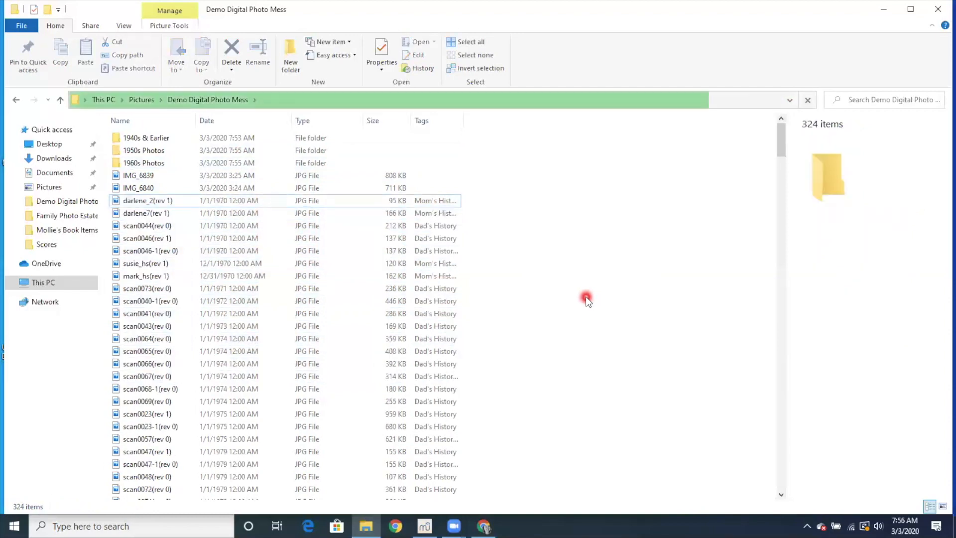
- Create a new folder named "1970s Photos" in the Demo Digital Photo Mess folder
{"action": "right_click", "coordinate": [551, 273]}
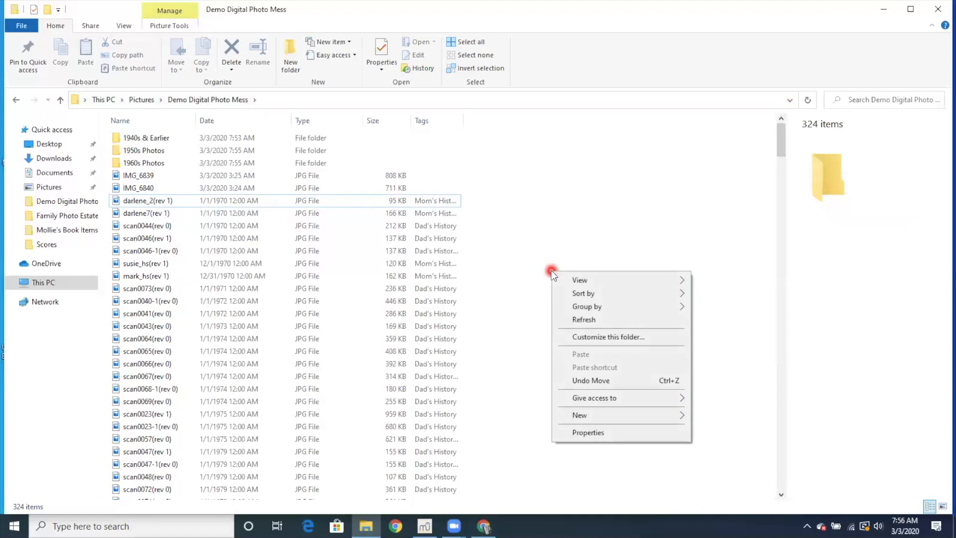
{"action": "mouse_move", "coordinate": [569, 415]}
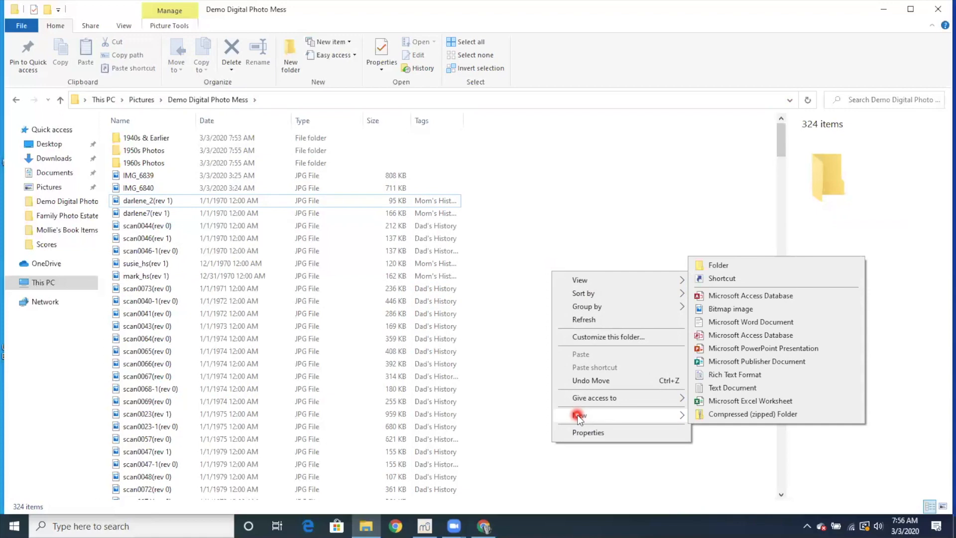
{"action": "left_click", "coordinate": [736, 267]}
{"action": "type", "text": "1"}
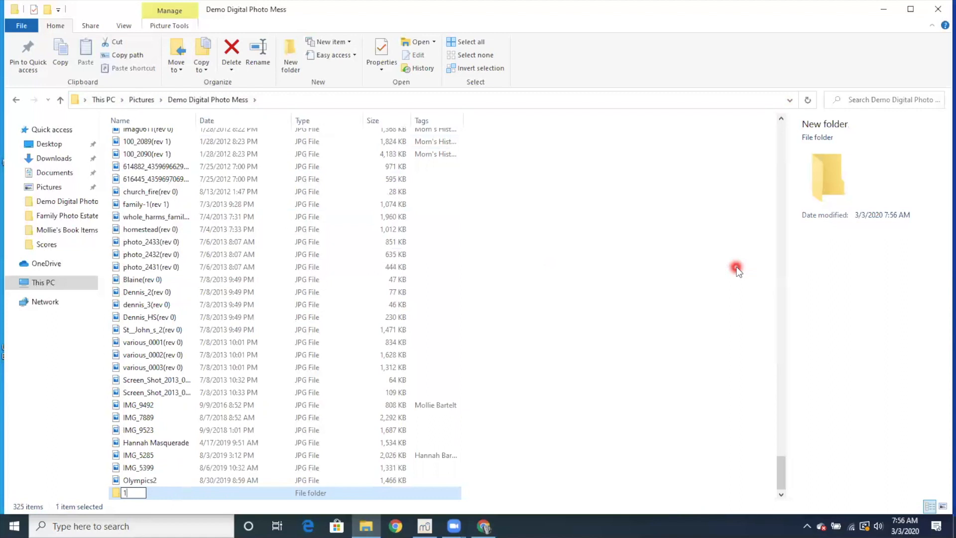
{"action": "type", "text": "970s Photos"}
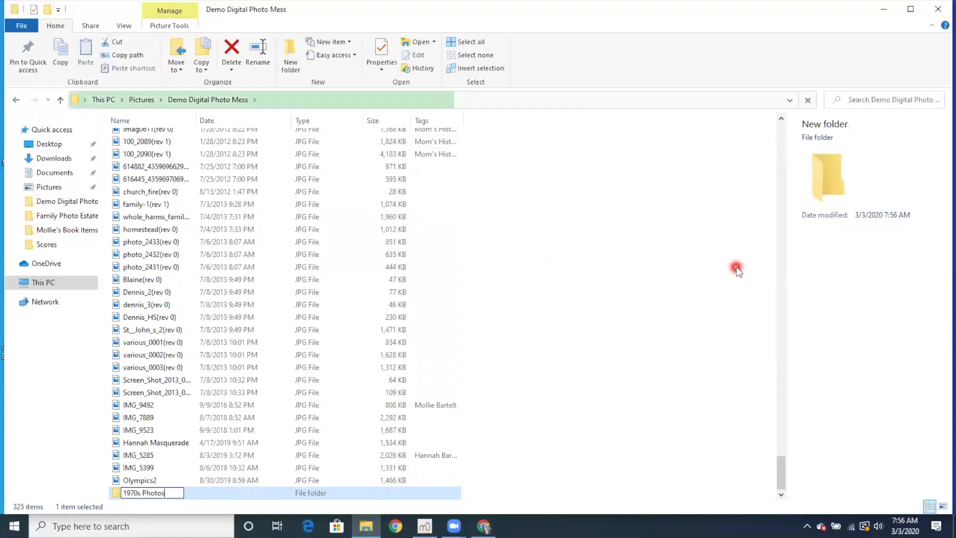
{"action": "key", "text": "Return"}
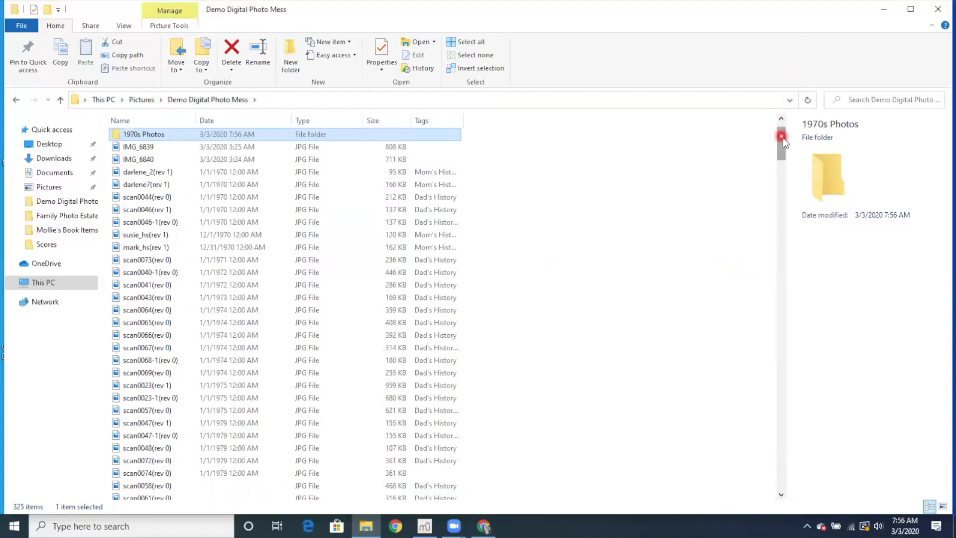
- Move all photos dated 1970 through 1979 into the 1970s Photos folder
{"action": "left_click_drag", "start_coordinate": [783, 138], "coordinate": [778, 119]}
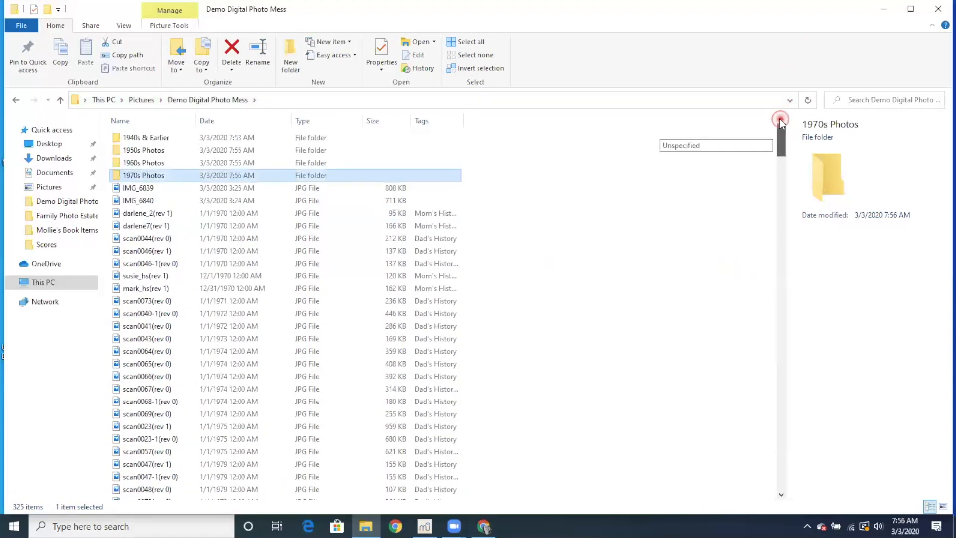
{"action": "left_click", "coordinate": [235, 214]}
{"action": "left_click_drag", "start_coordinate": [782, 145], "coordinate": [783, 154]}
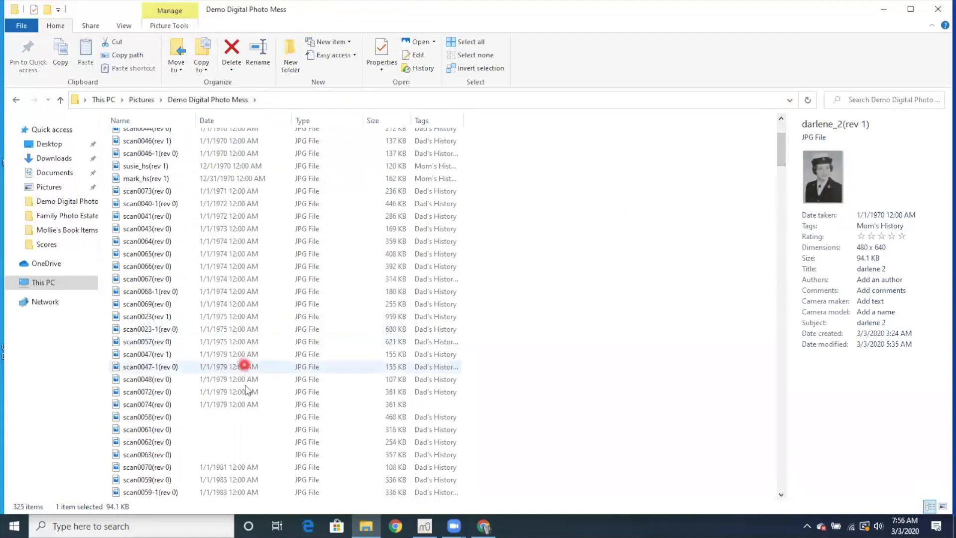
{"action": "left_click", "coordinate": [245, 402], "text": "shift"}
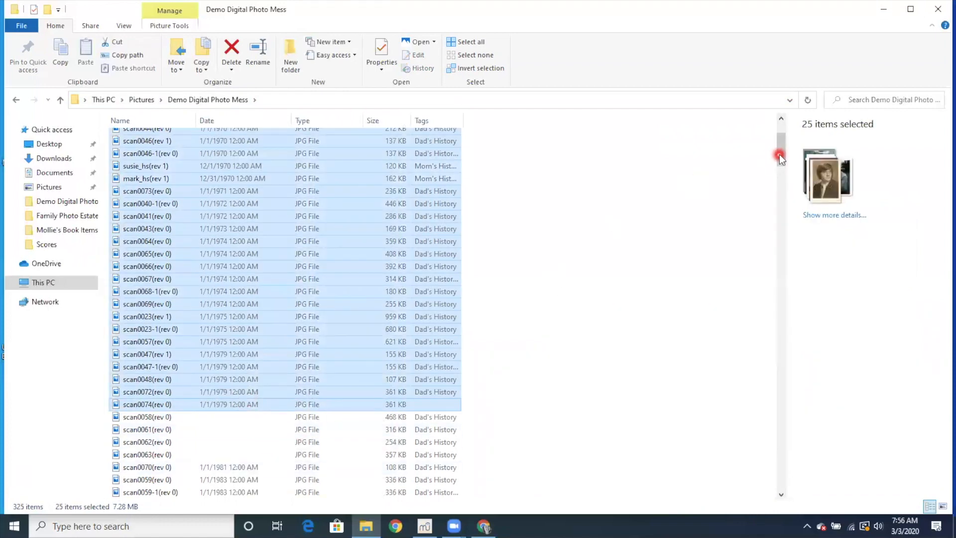
{"action": "left_click_drag", "start_coordinate": [782, 149], "coordinate": [783, 136]}
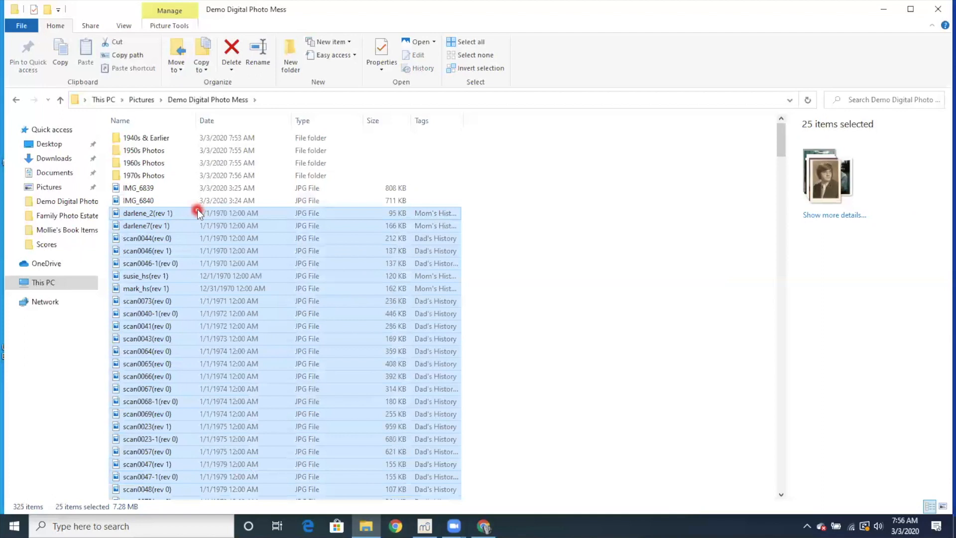
{"action": "left_click_drag", "start_coordinate": [196, 210], "coordinate": [188, 177]}
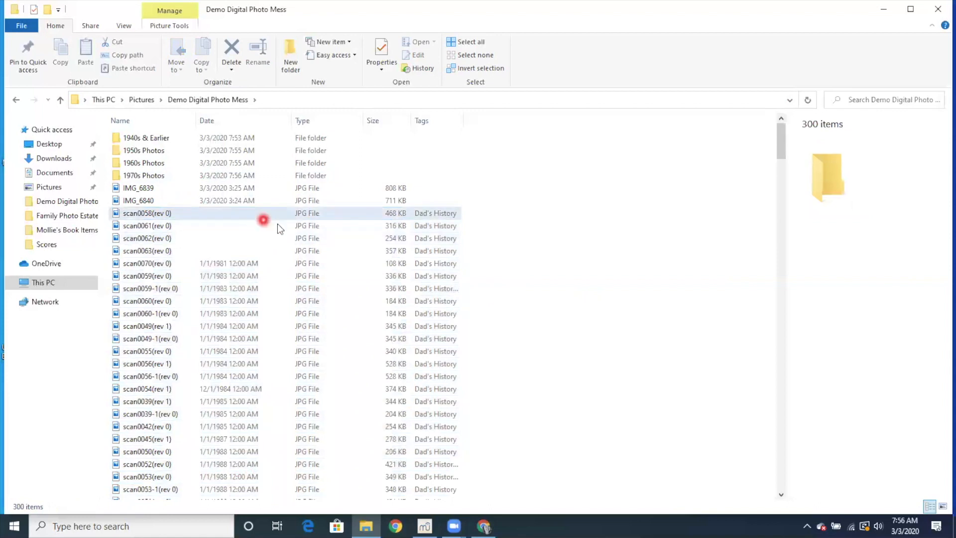
- Preview the four undated photos scan0058, scan0061, scan0062 and scan0063 to judge which decade they belong to
{"action": "left_click", "coordinate": [289, 212]}
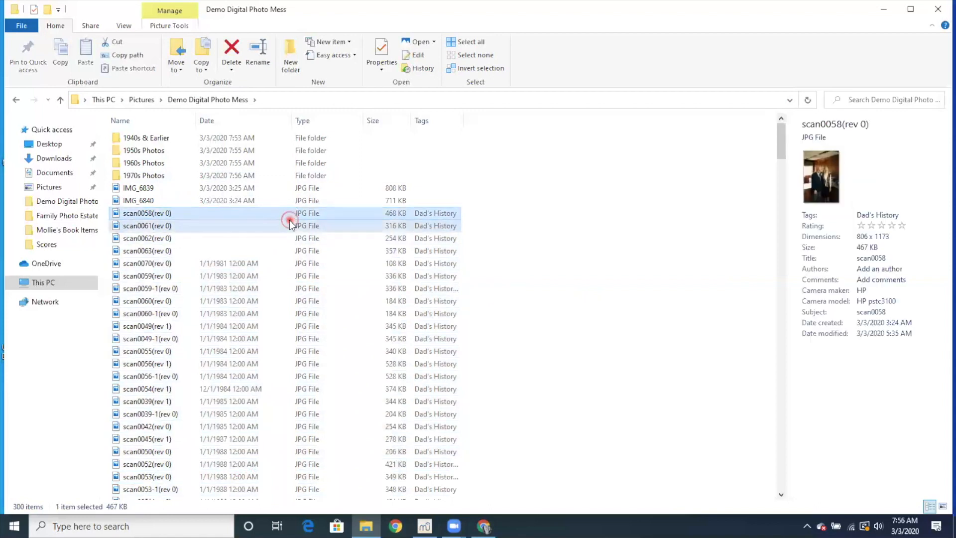
{"action": "left_click", "coordinate": [290, 224]}
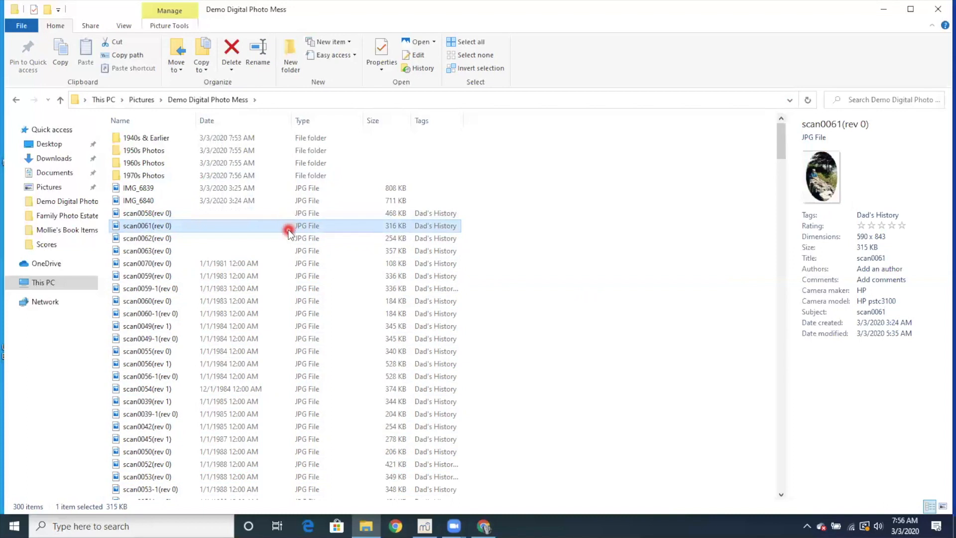
{"action": "left_click", "coordinate": [286, 240]}
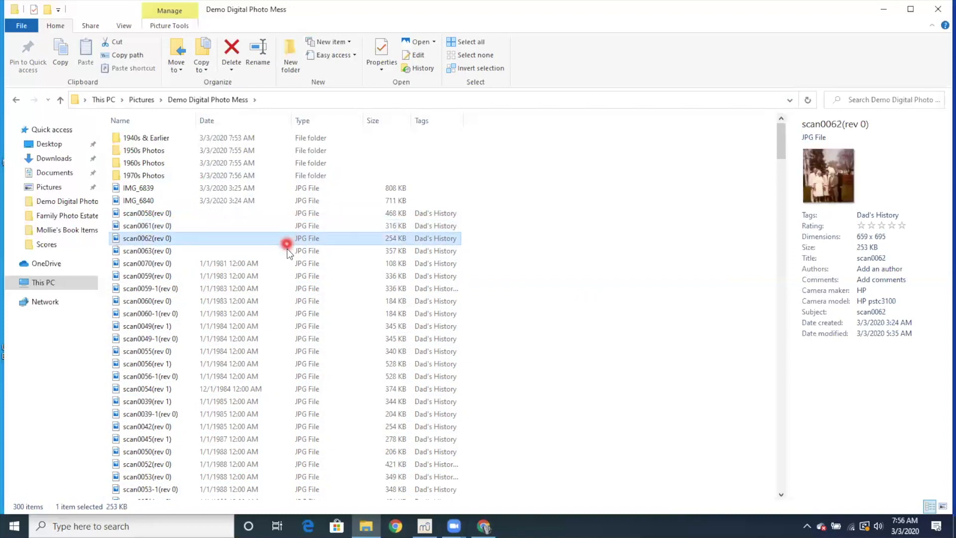
{"action": "left_click", "coordinate": [287, 250]}
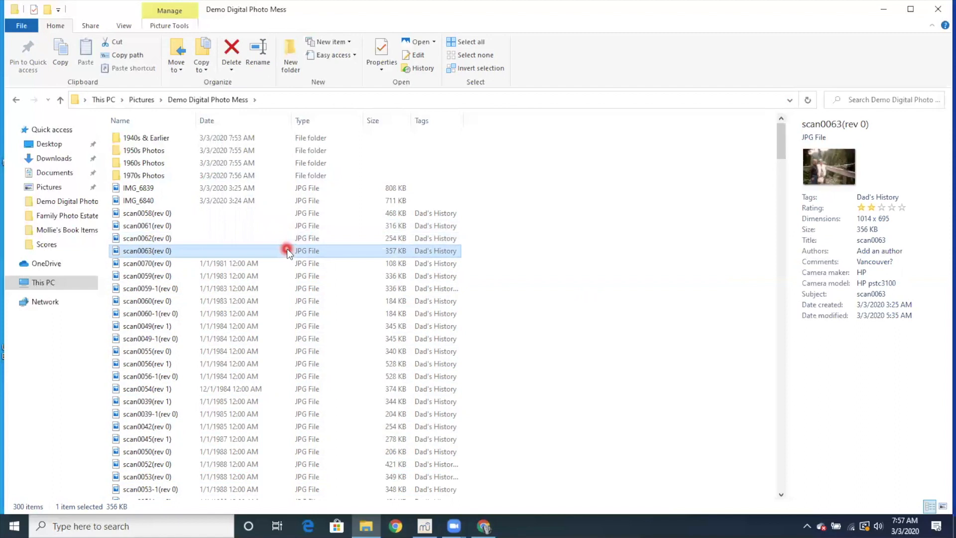
{"action": "left_click", "coordinate": [282, 216], "text": "shift"}
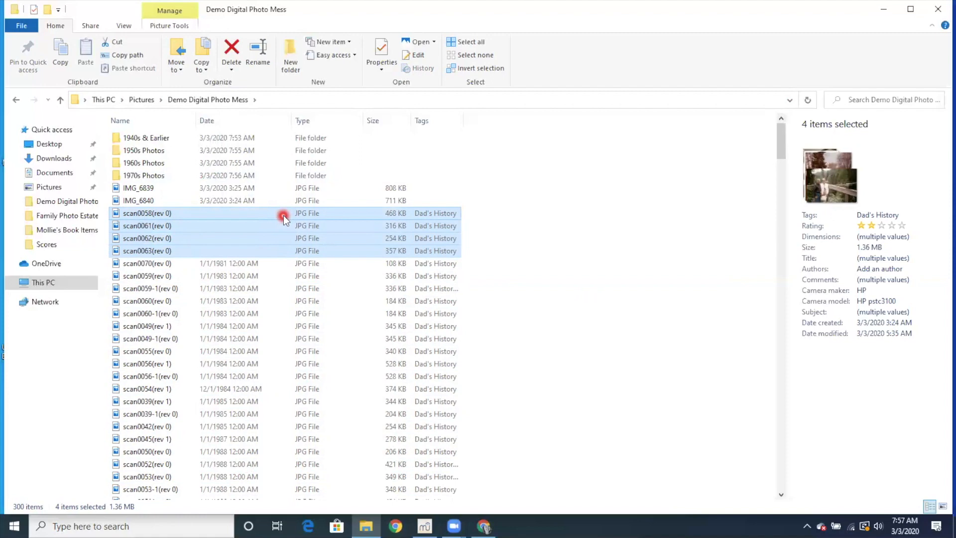
{"action": "left_click", "coordinate": [208, 225]}
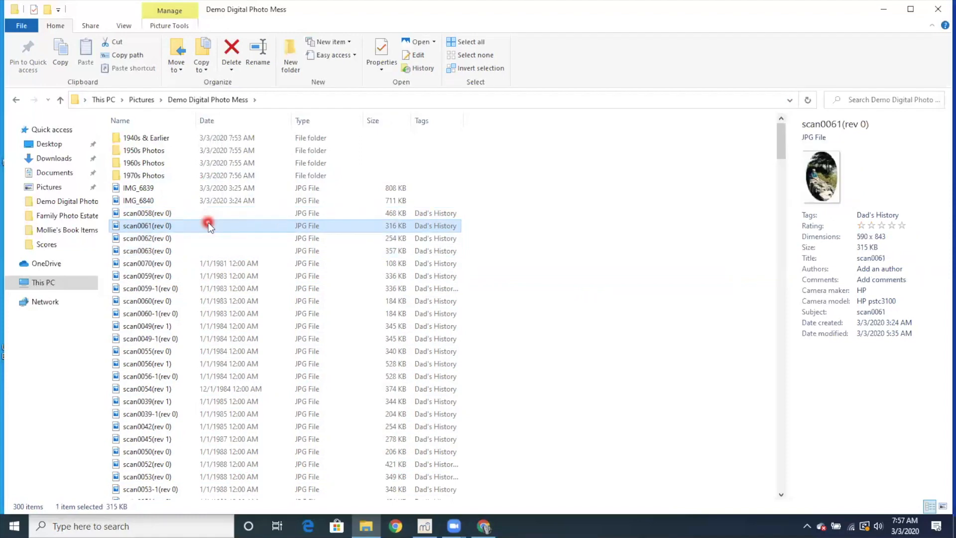
{"action": "left_click", "coordinate": [206, 251]}
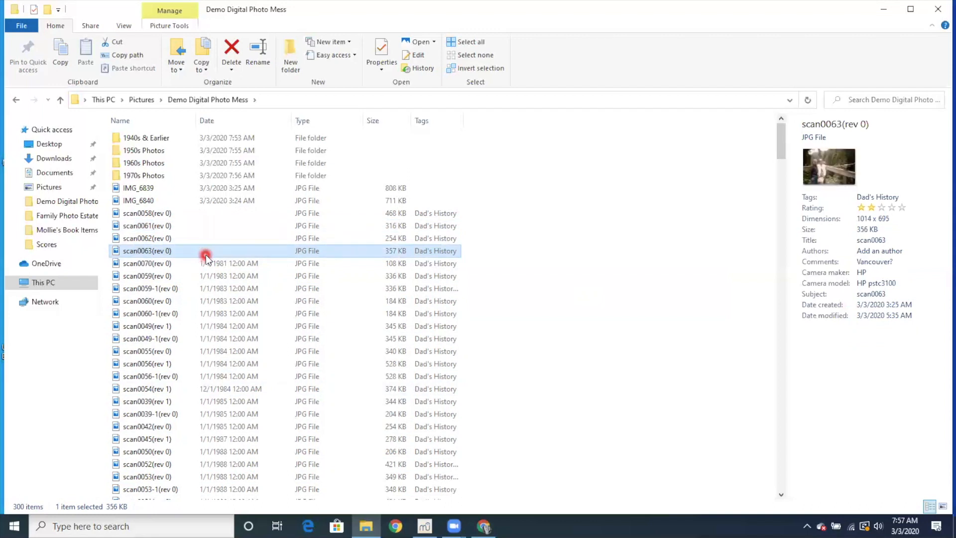
- Batch-rename the four undated photos scan0058, scan0061, scan0062 and scan0063 as "1990s Photos"
{"action": "left_click_drag", "start_coordinate": [206, 256], "coordinate": [205, 215]}
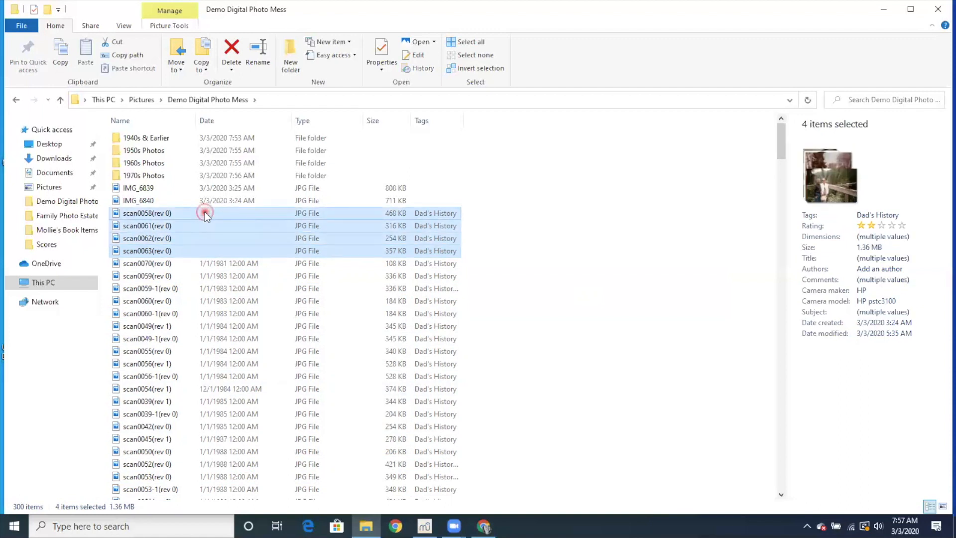
{"action": "right_click", "coordinate": [204, 212]}
{"action": "left_click", "coordinate": [212, 488]}
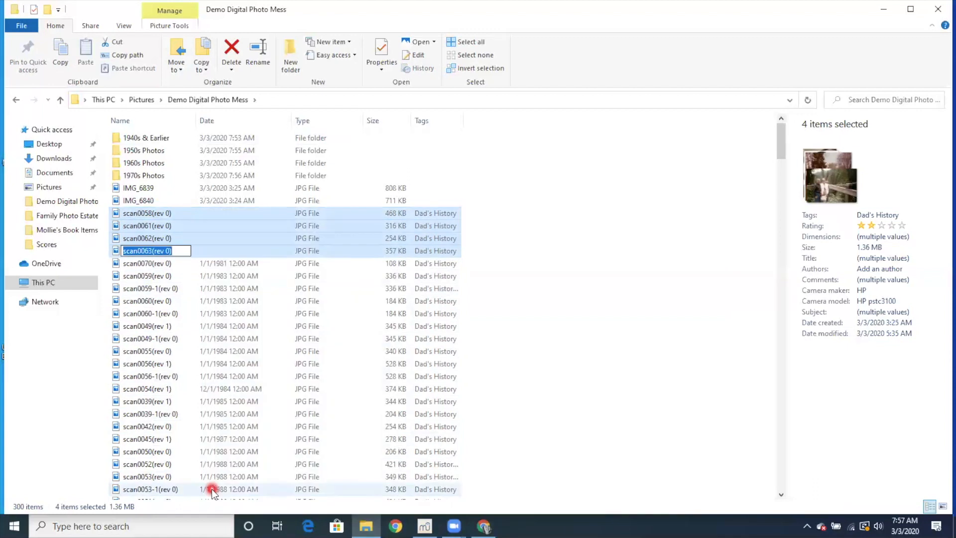
{"action": "type", "text": "1990s Photos"}
{"action": "key", "text": "Return"}
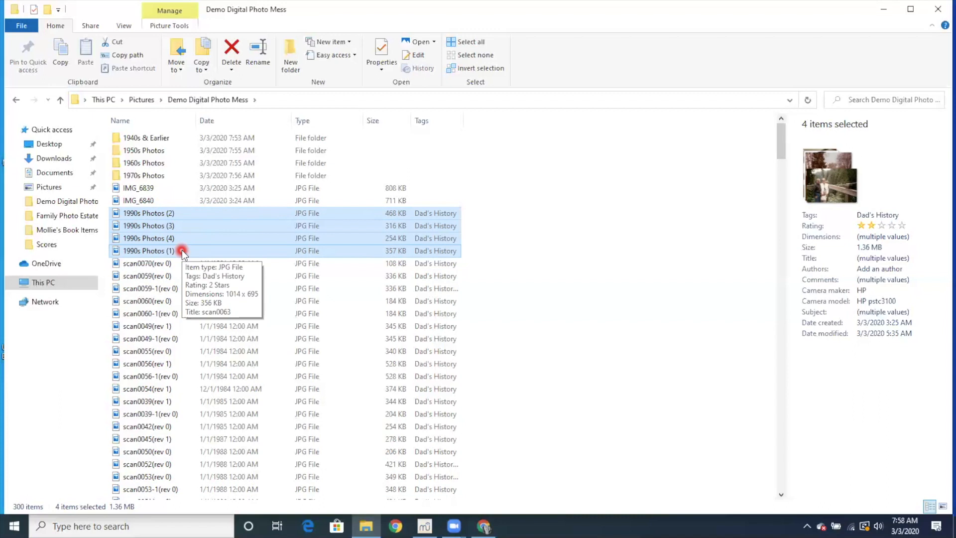
- Create a new folder named "1990s Photos" in the Demo Digital Photo Mess folder
{"action": "left_click", "coordinate": [598, 198]}
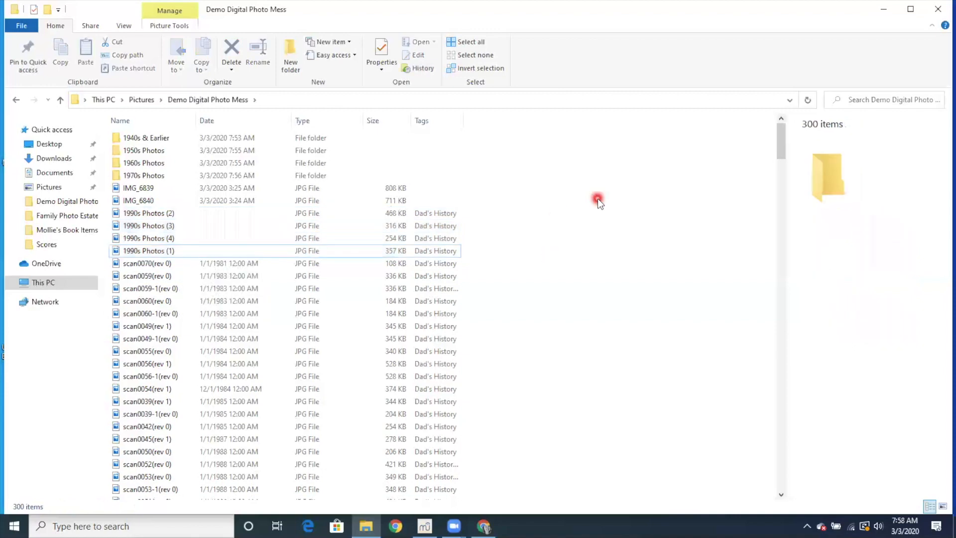
{"action": "right_click", "coordinate": [598, 198]}
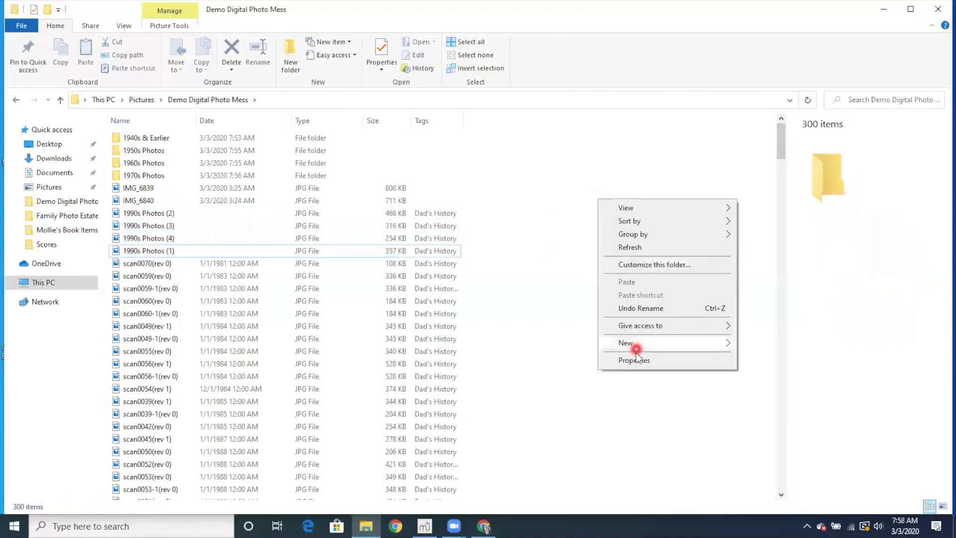
{"action": "mouse_move", "coordinate": [639, 343]}
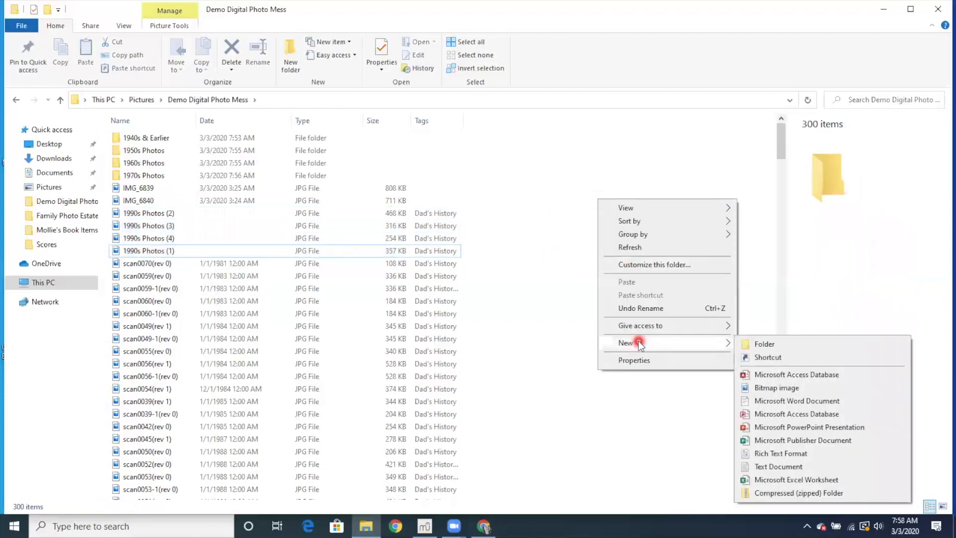
{"action": "left_click", "coordinate": [764, 340]}
{"action": "type", "text": "1990s"}
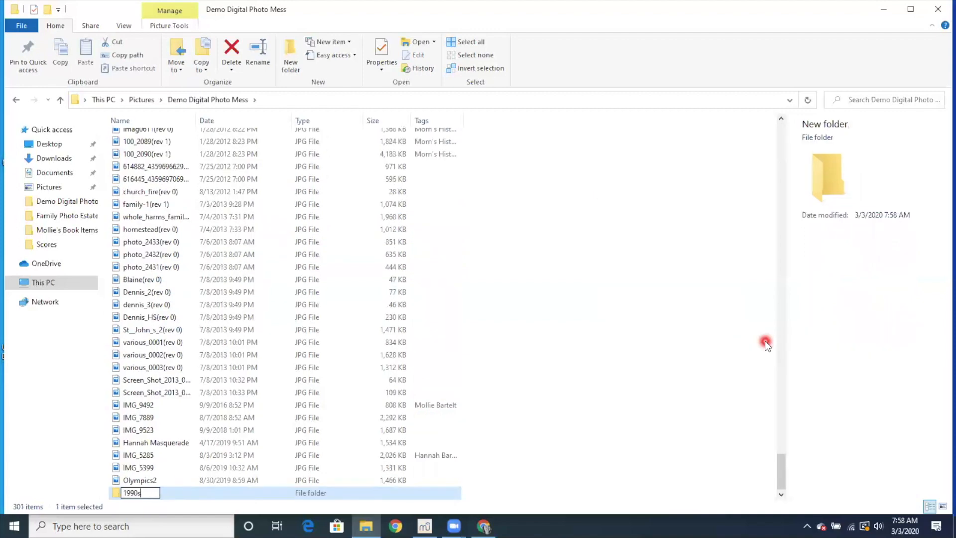
{"action": "type", "text": " Photos"}
{"action": "key", "text": "Return"}
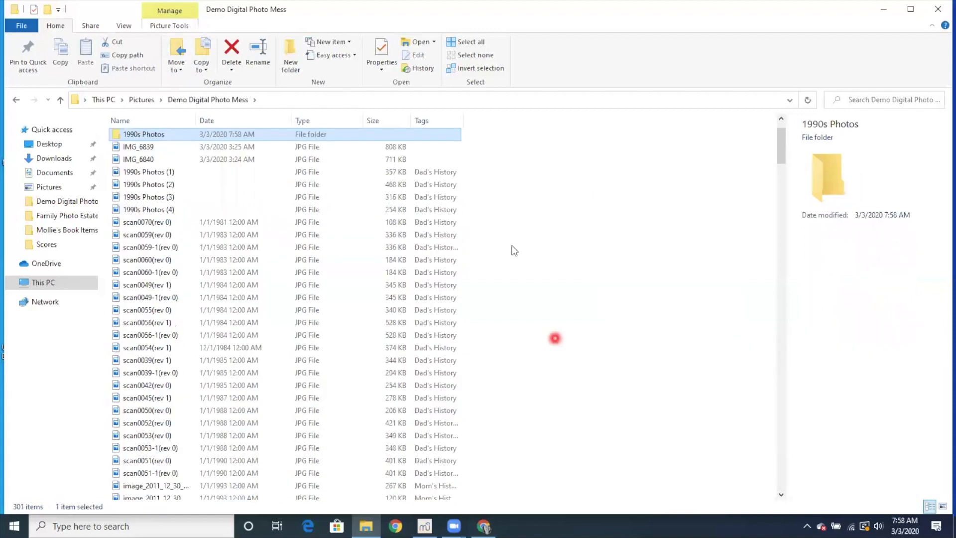
- Move the four undated files 1990s Photos (1) through (4) into the 1990s Photos folder
{"action": "left_click", "coordinate": [179, 172]}
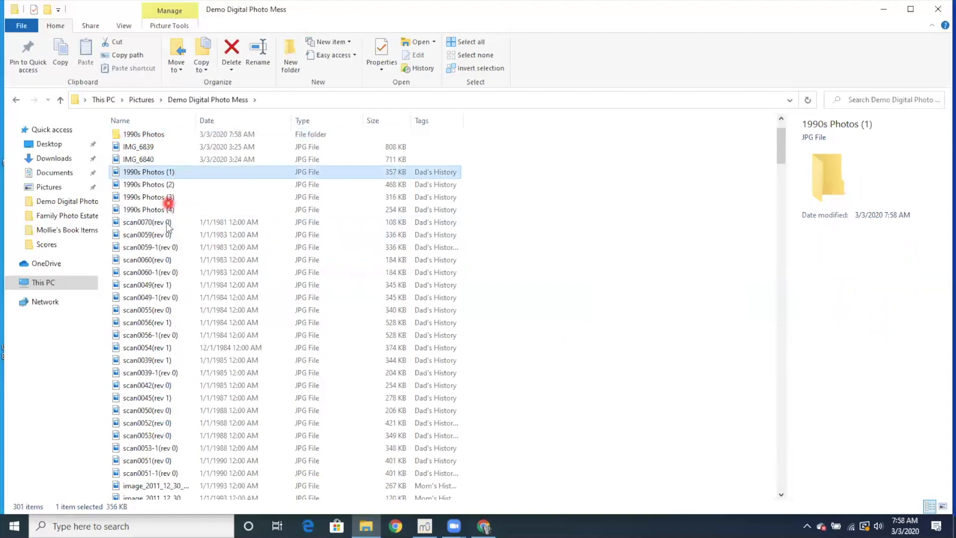
{"action": "left_click", "coordinate": [170, 209], "text": "shift"}
{"action": "left_click_drag", "start_coordinate": [156, 175], "coordinate": [172, 162]}
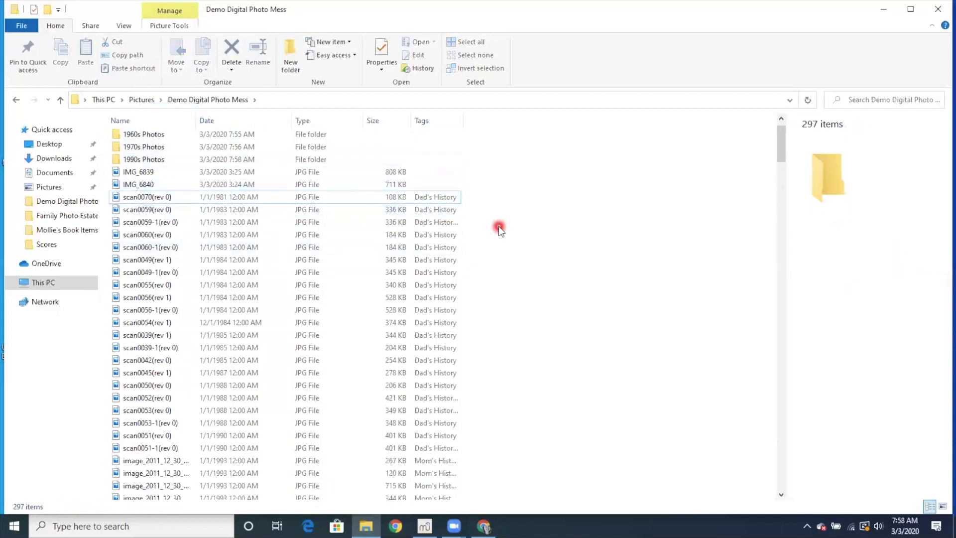
- Create a new folder named "1980s Photos" in the Demo Digital Photo Mess folder
{"action": "right_click", "coordinate": [534, 214]}
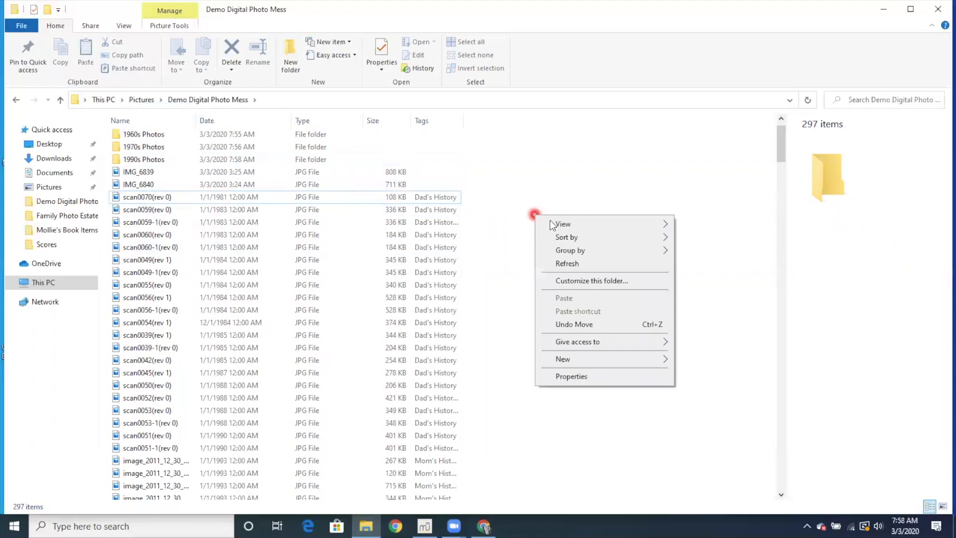
{"action": "mouse_move", "coordinate": [588, 363]}
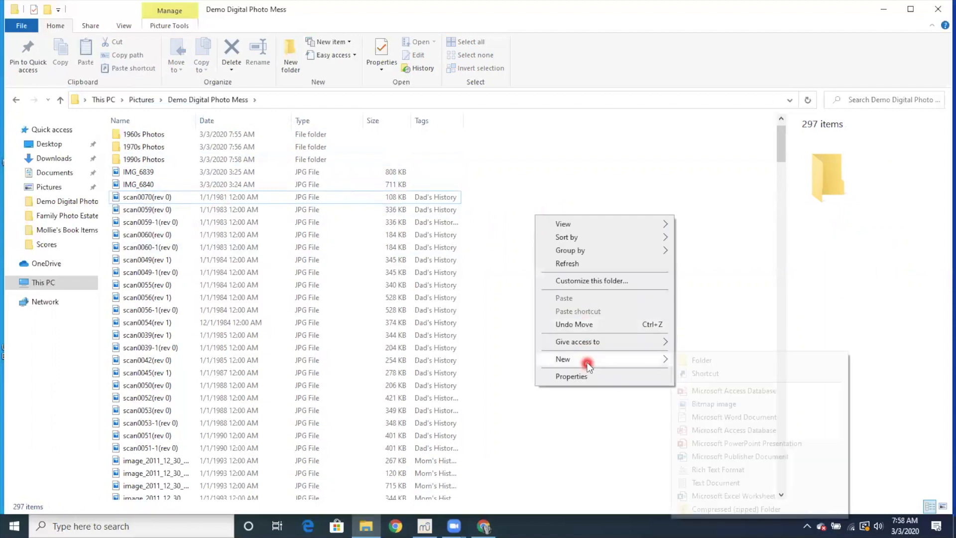
{"action": "left_click", "coordinate": [716, 359]}
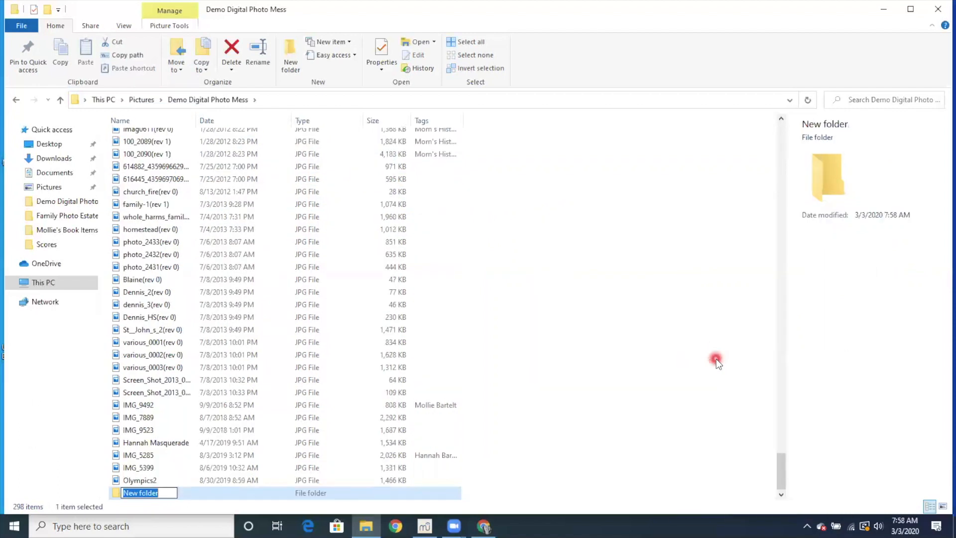
{"action": "type", "text": "1980s Photos"}
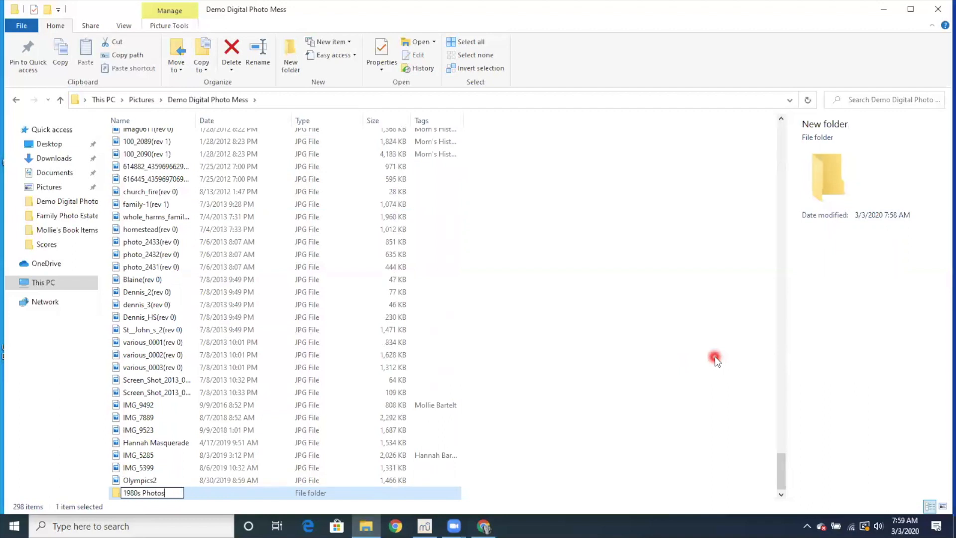
{"action": "key", "text": "Return"}
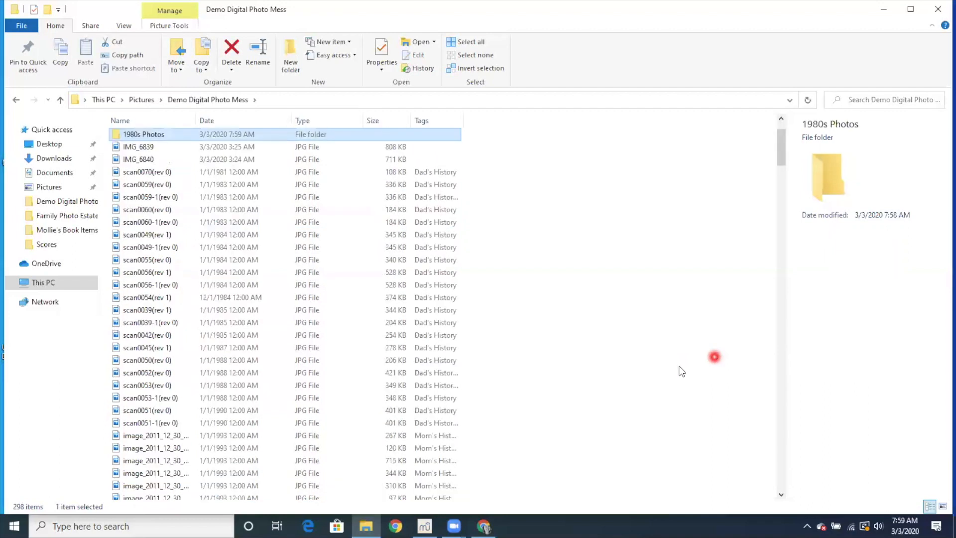
- Move all photos dated 1981 through 1988 into the 1980s Photos folder
{"action": "left_click_drag", "start_coordinate": [782, 155], "coordinate": [782, 155]}
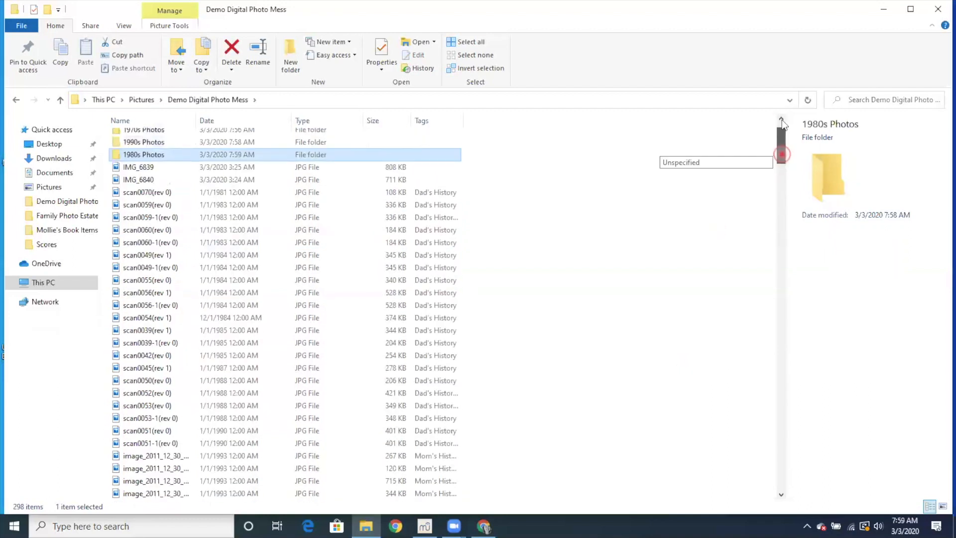
{"action": "left_click_drag", "start_coordinate": [782, 119], "coordinate": [782, 116]}
{"action": "left_click", "coordinate": [269, 238]}
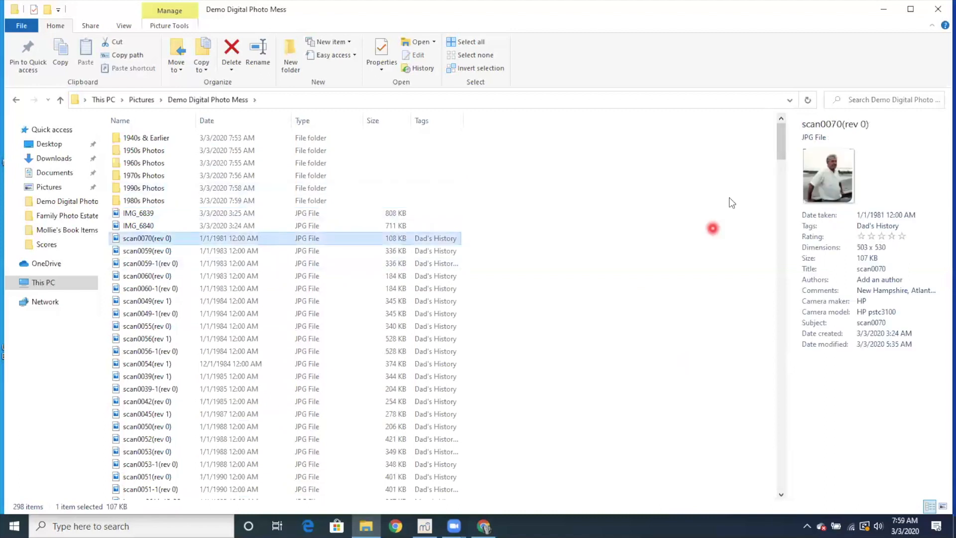
{"action": "left_click_drag", "start_coordinate": [783, 139], "coordinate": [783, 153]}
{"action": "left_click", "coordinate": [269, 331], "text": "shift"}
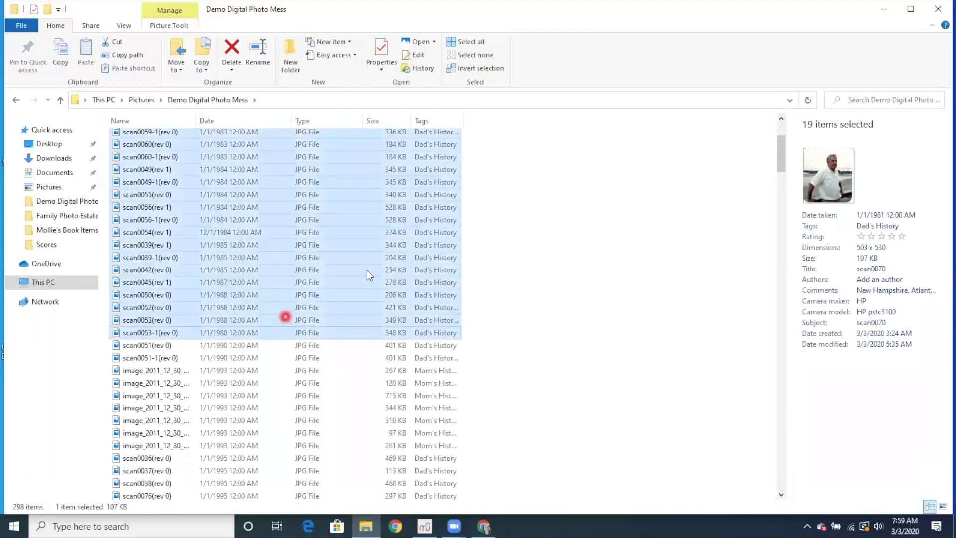
{"action": "left_click_drag", "start_coordinate": [780, 147], "coordinate": [779, 141]}
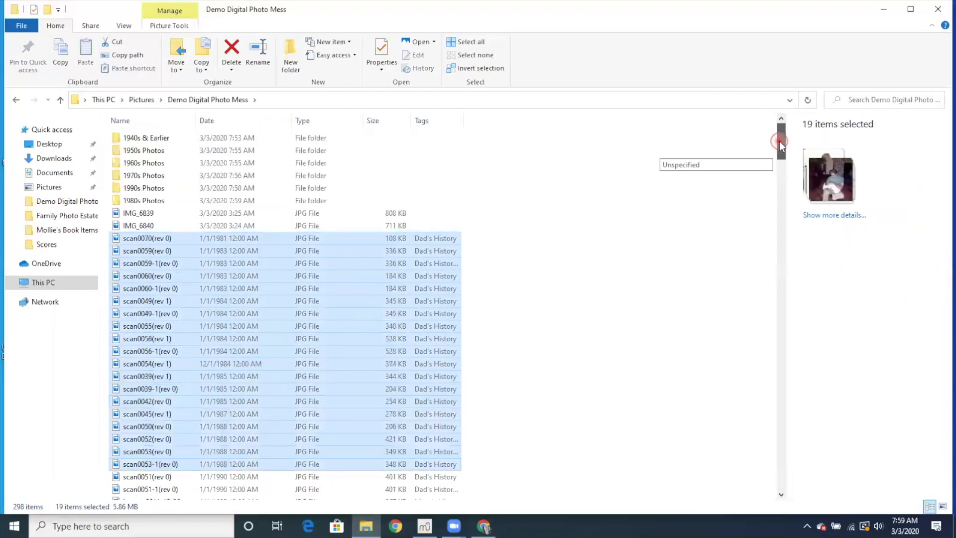
{"action": "left_click_drag", "start_coordinate": [192, 240], "coordinate": [192, 205]}
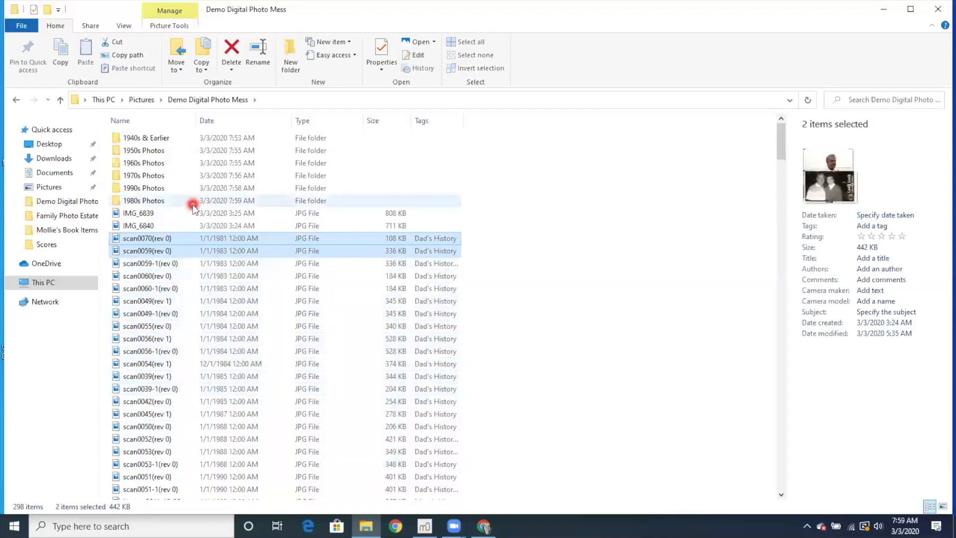
{"action": "left_click", "coordinate": [565, 324]}
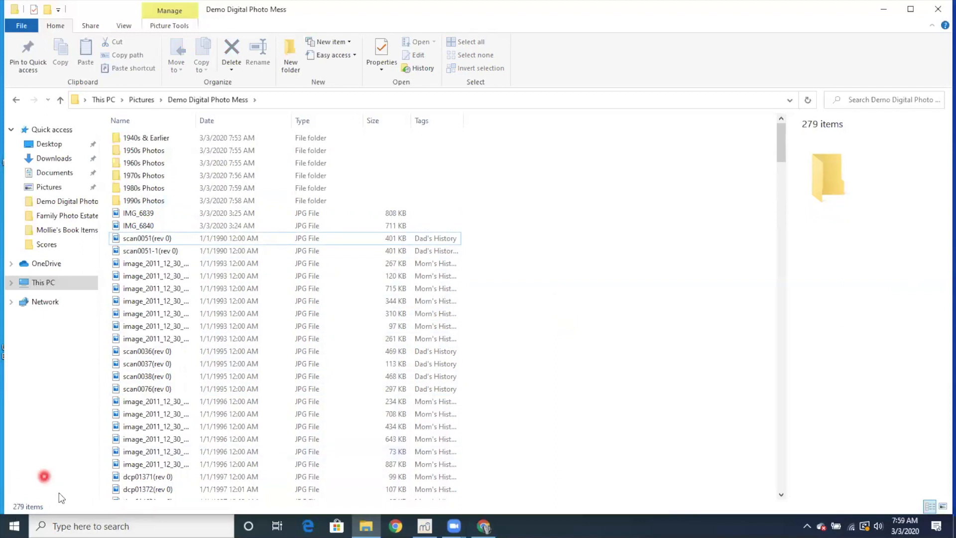
- Open the 1950s Photos folder to view the photos sorted into it
{"action": "left_click", "coordinate": [192, 150]}
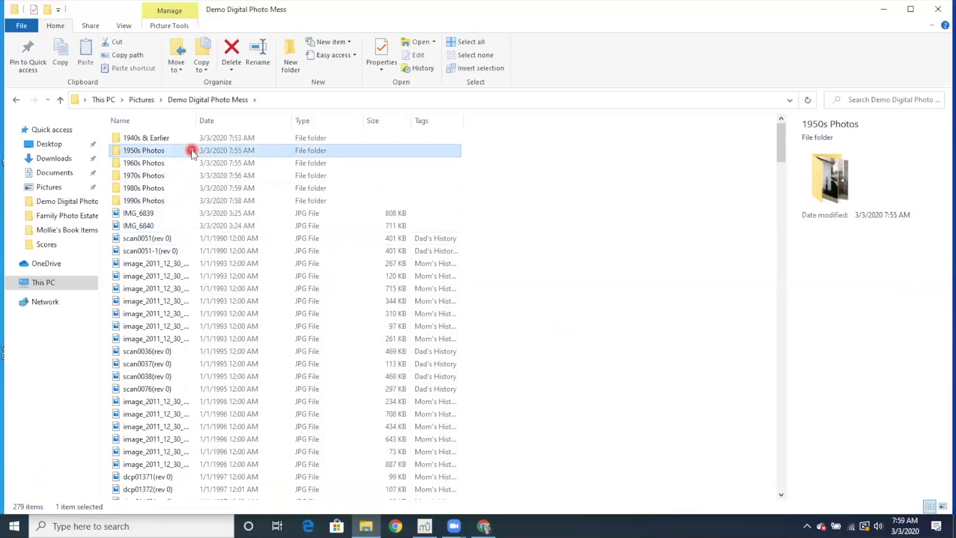
{"action": "double_click", "coordinate": [191, 150]}
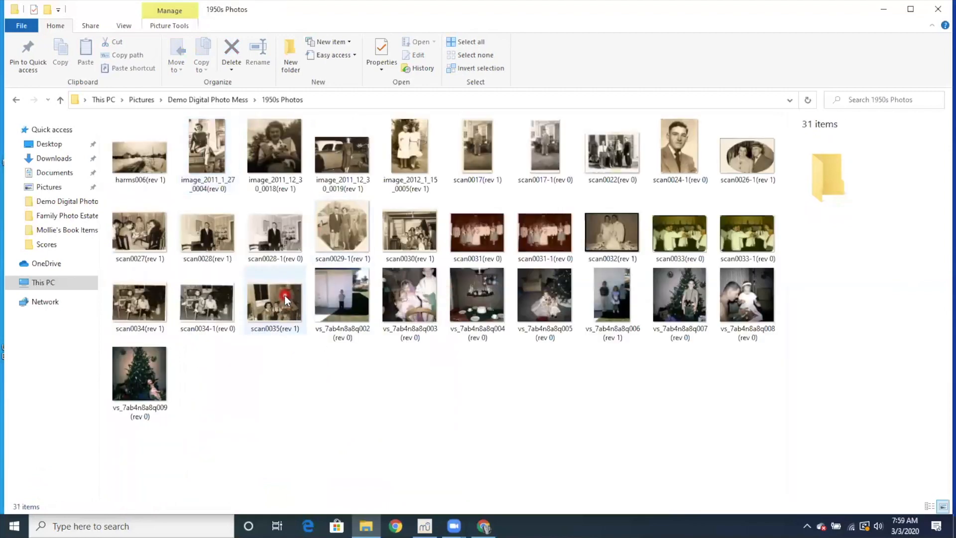
{"action": "mouse_move", "coordinate": [284, 296]}
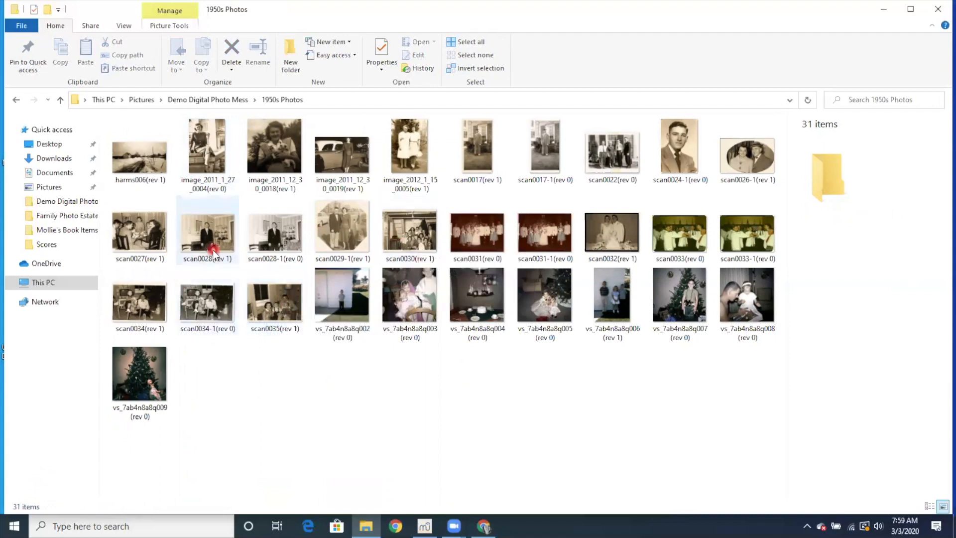
{"action": "mouse_move", "coordinate": [214, 243]}
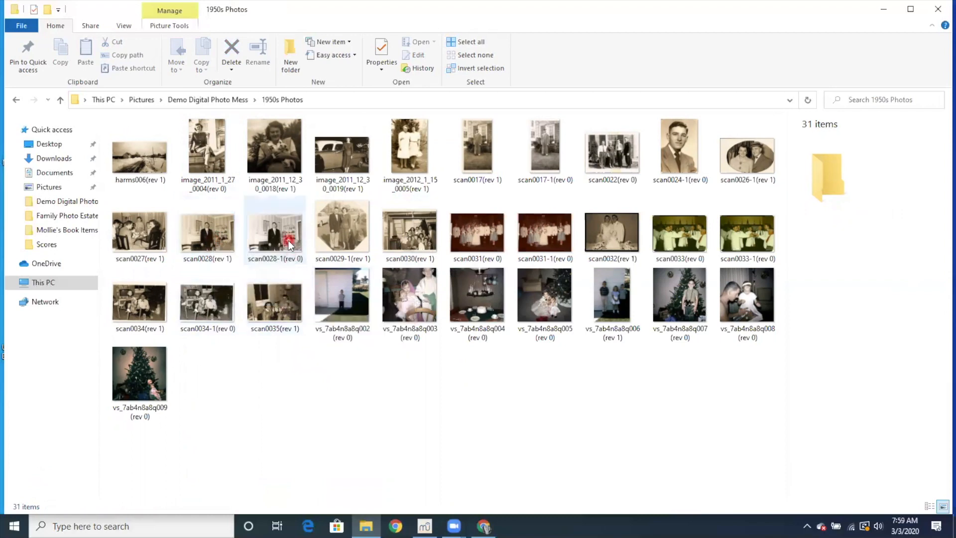
{"action": "mouse_move", "coordinate": [289, 244]}
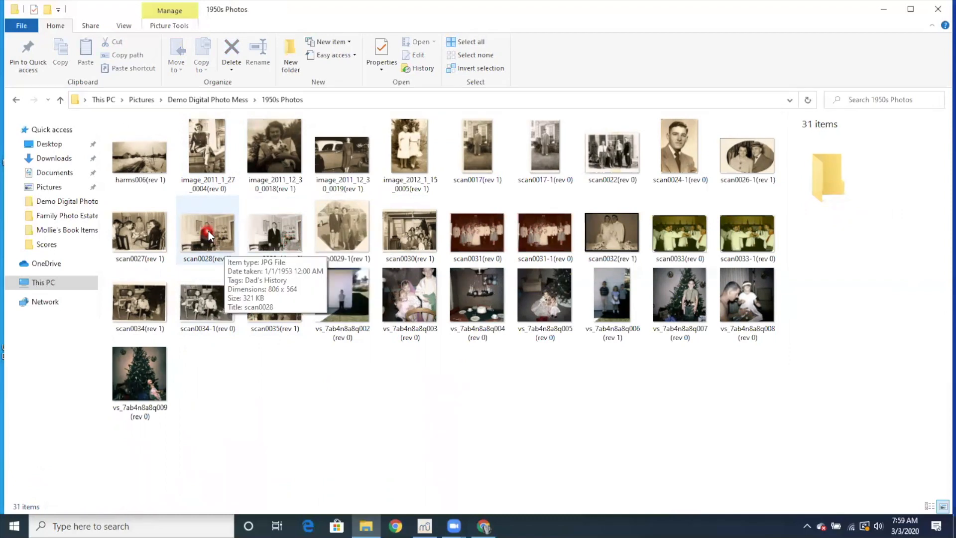
{"action": "mouse_move", "coordinate": [210, 271]}
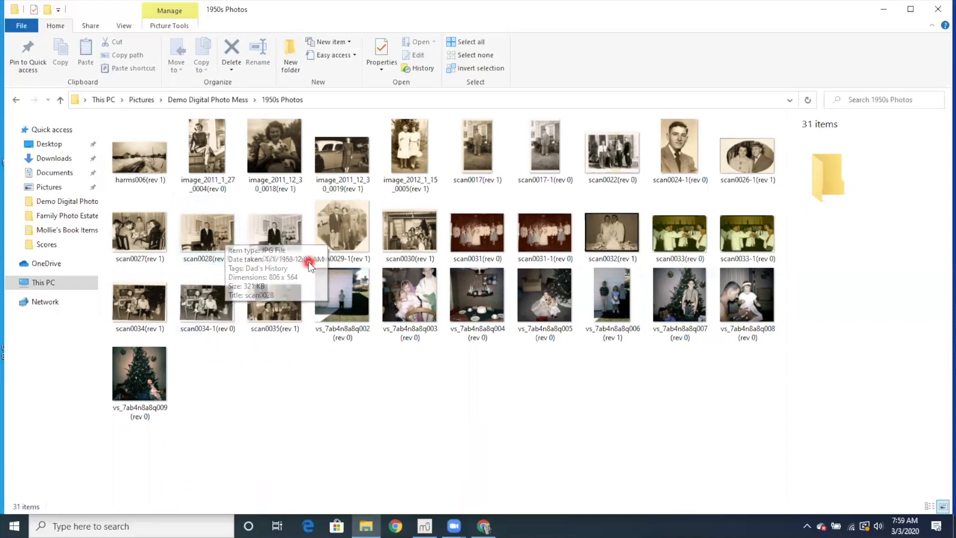
{"action": "left_click", "coordinate": [235, 244]}
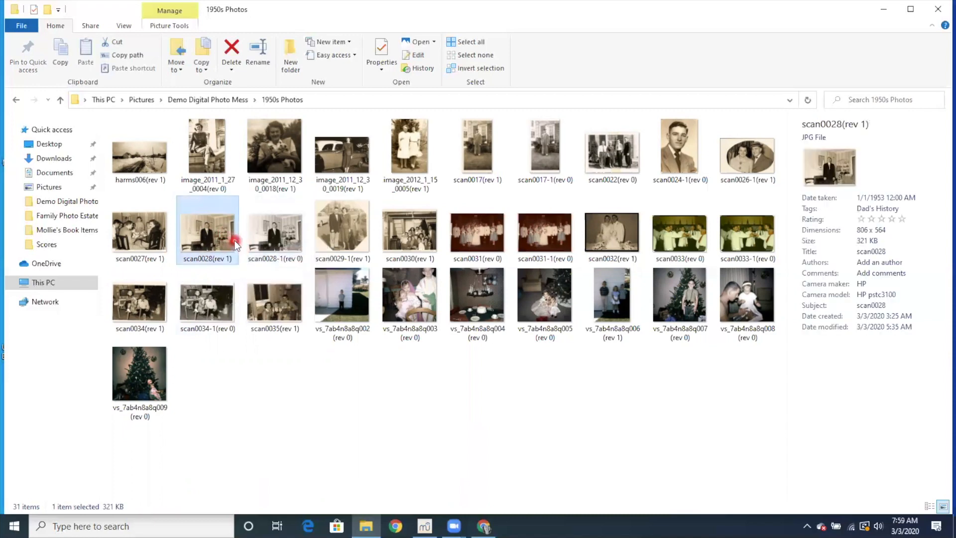
{"action": "left_click", "coordinate": [555, 229], "text": "ctrl"}
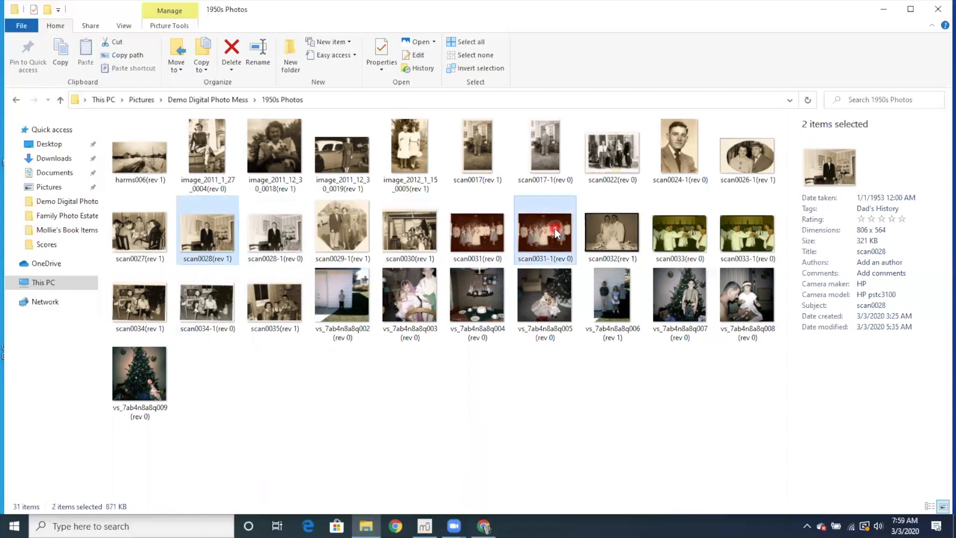
{"action": "left_click", "coordinate": [753, 237], "text": "ctrl"}
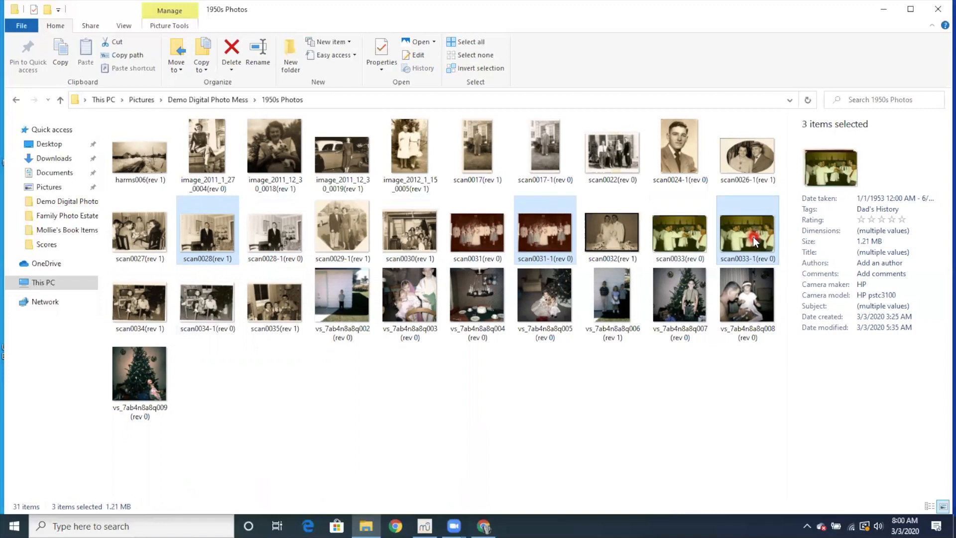
{"action": "left_click", "coordinate": [226, 371]}
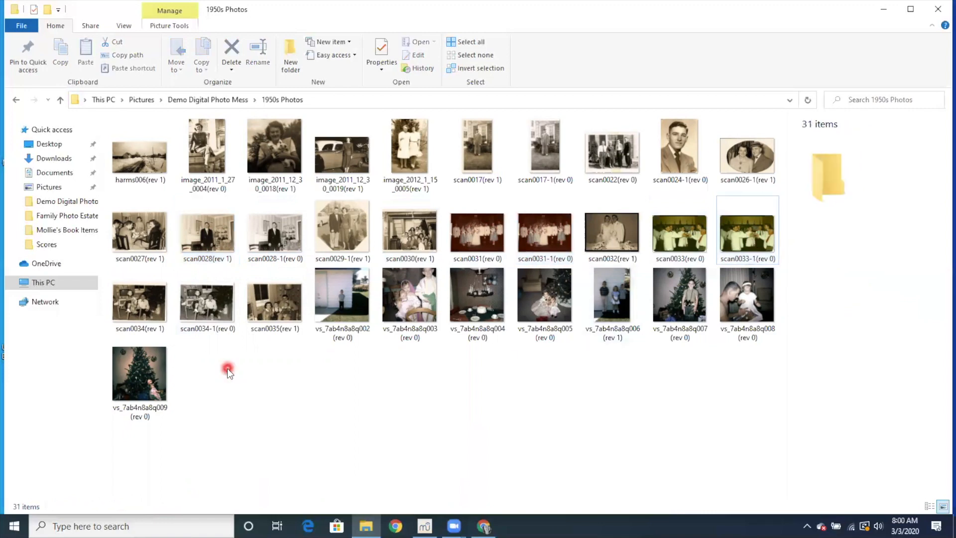
- Delete the duplicate photos scan0028(rev 1), scan0031(rev 0) and scan0033-1(rev 0) from the 1950s Photos folder
{"action": "left_click", "coordinate": [211, 237]}
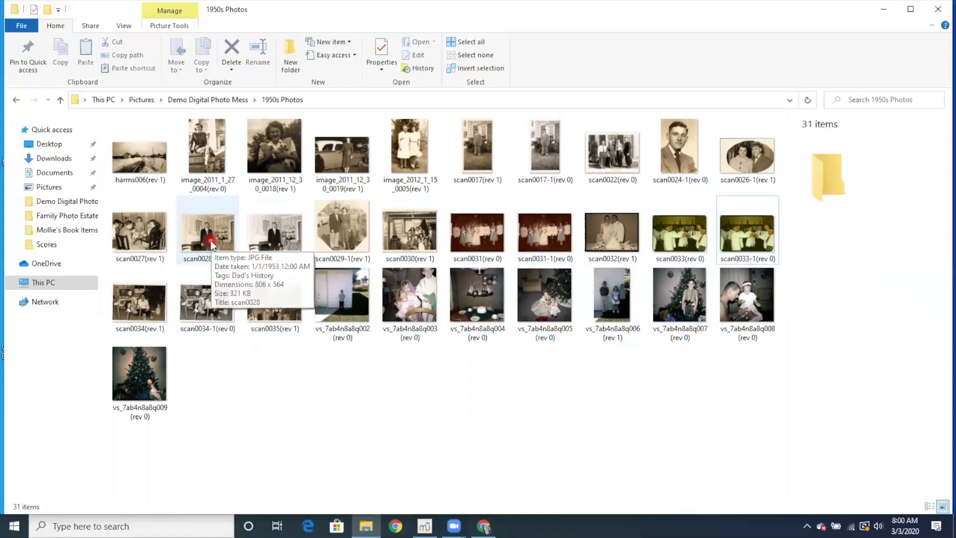
{"action": "left_click", "coordinate": [472, 234], "text": "ctrl"}
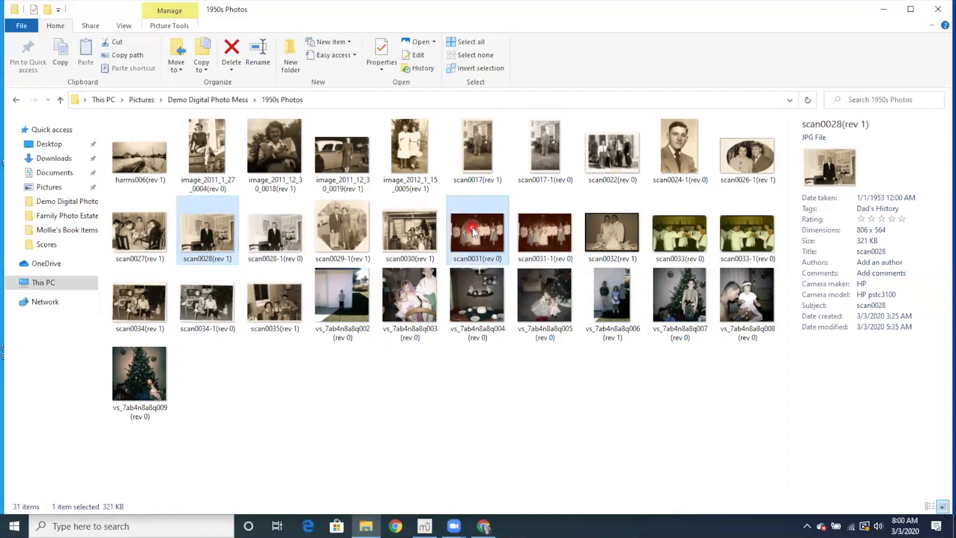
{"action": "left_click", "coordinate": [689, 235], "text": "ctrl"}
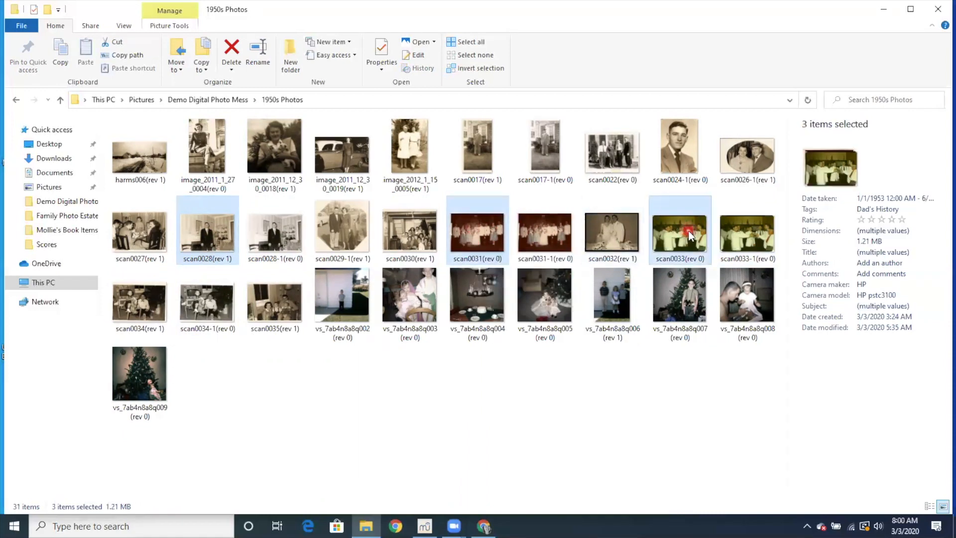
{"action": "left_click", "coordinate": [679, 234], "text": "ctrl"}
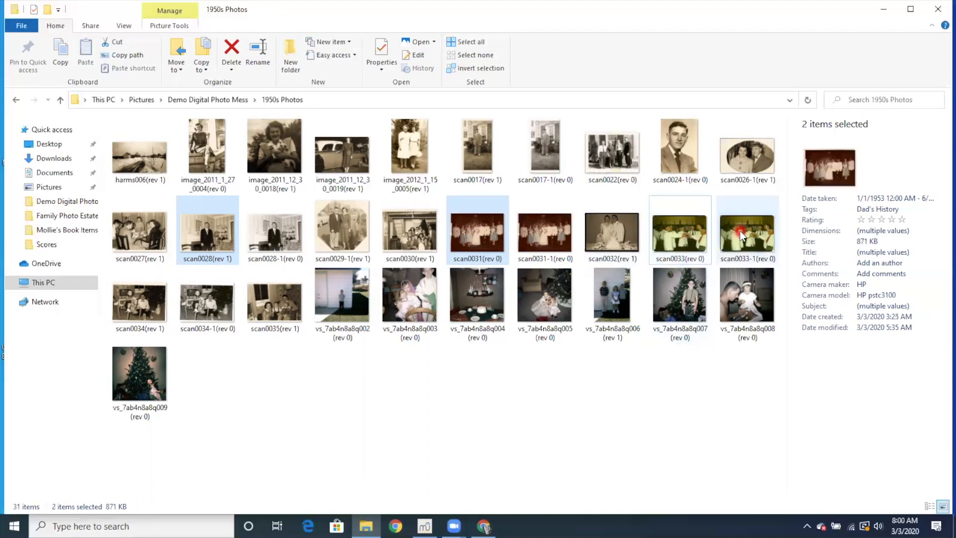
{"action": "left_click", "coordinate": [742, 235], "text": "ctrl"}
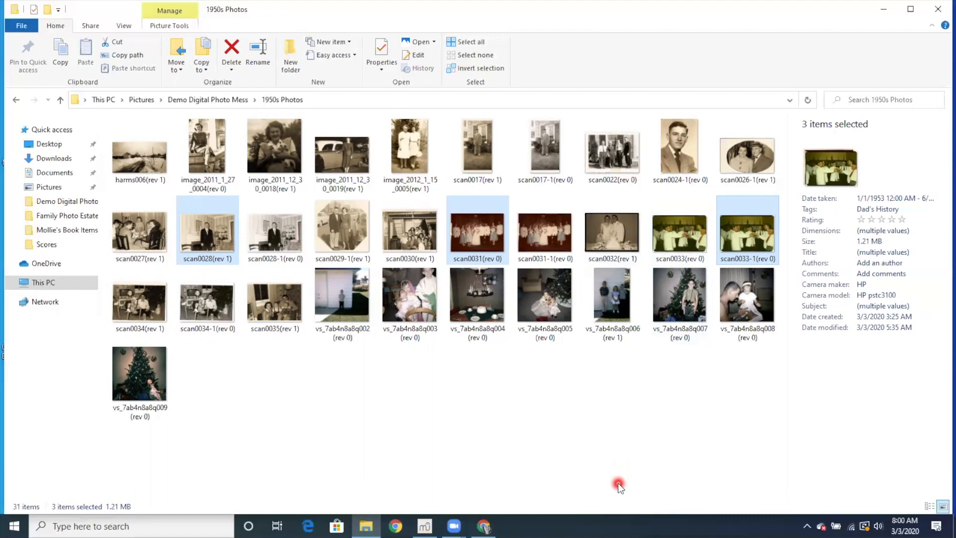
{"action": "key", "text": "Delete"}
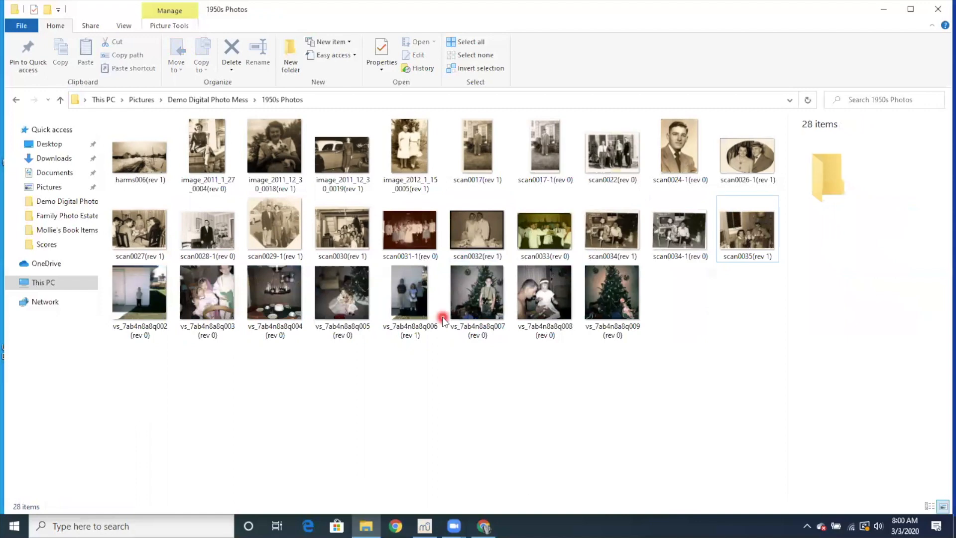
- Batch-rename all photos in the folder, starting from harms006(rev 1), with the shared name "1950s Photos"
{"action": "left_click", "coordinate": [153, 162]}
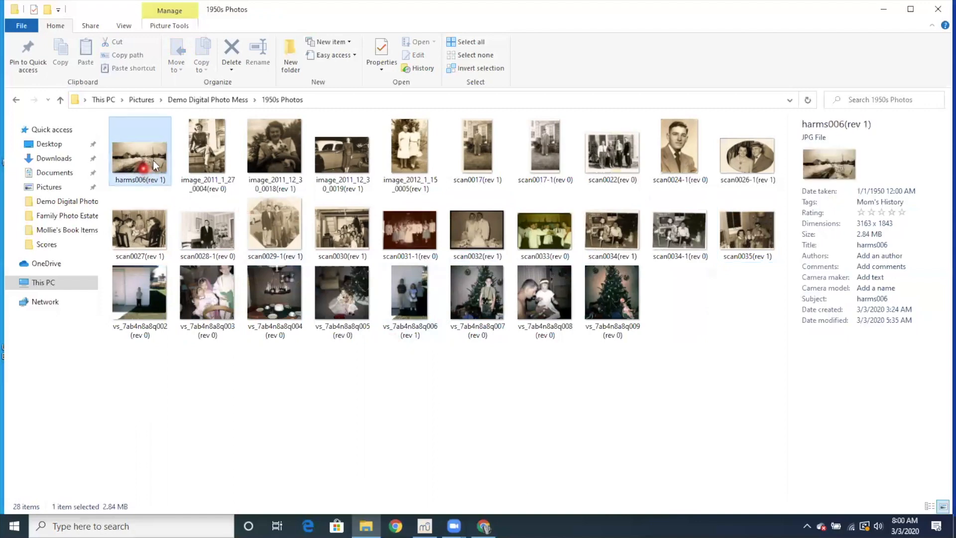
{"action": "mouse_move", "coordinate": [599, 297]}
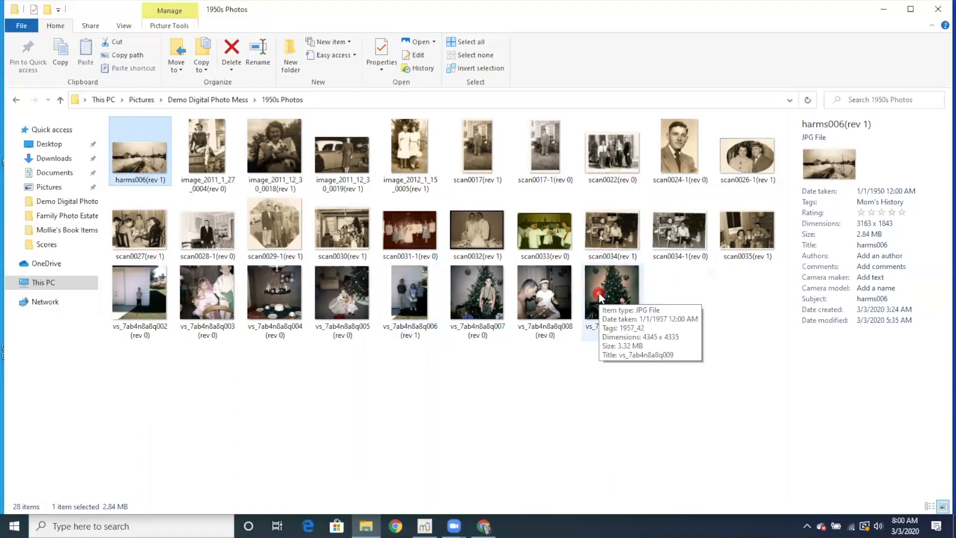
{"action": "left_click", "coordinate": [599, 297], "text": "shift"}
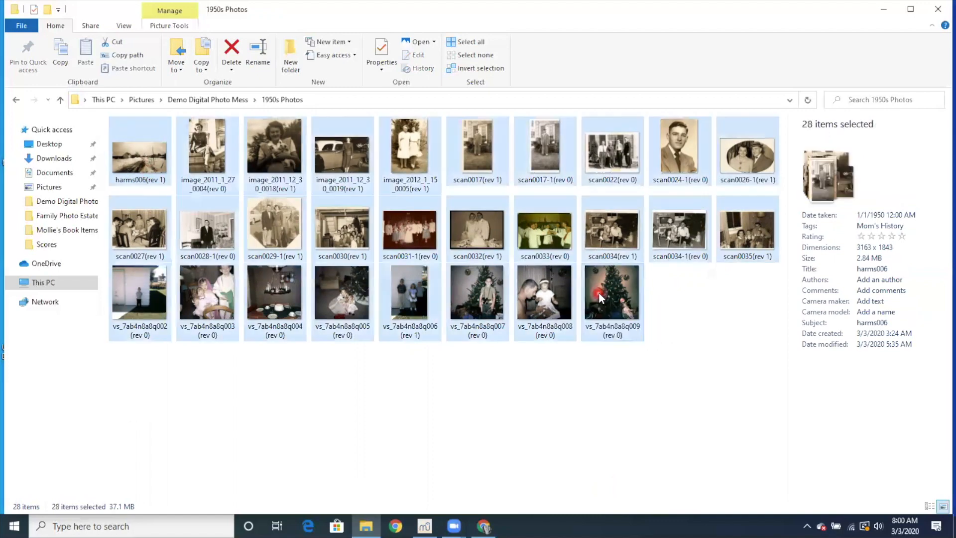
{"action": "left_click", "coordinate": [140, 151]}
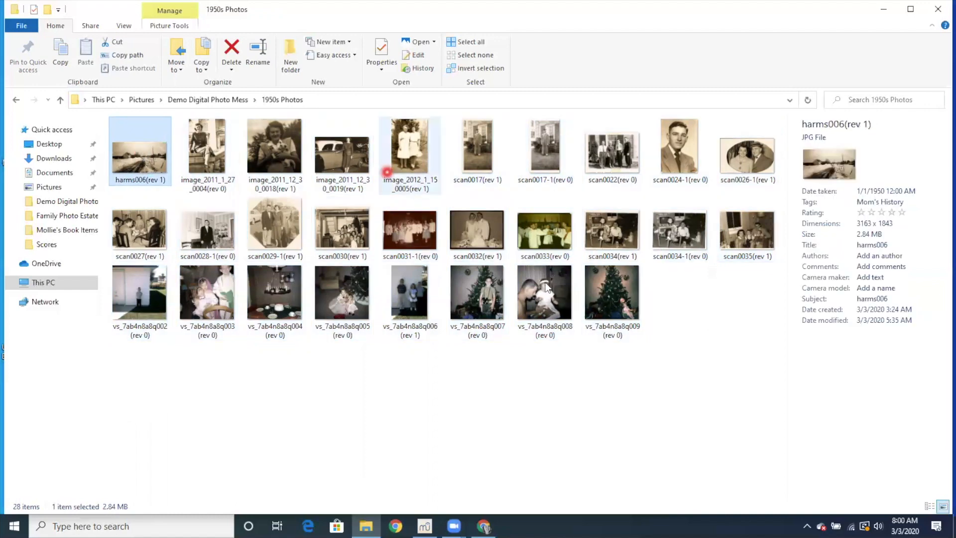
{"action": "mouse_move", "coordinate": [623, 299]}
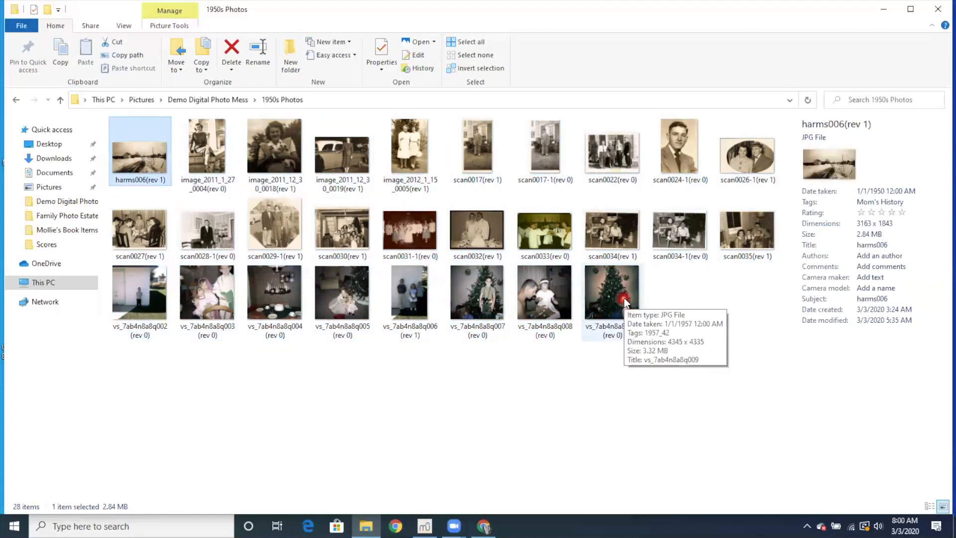
{"action": "left_click", "coordinate": [623, 298], "text": "shift"}
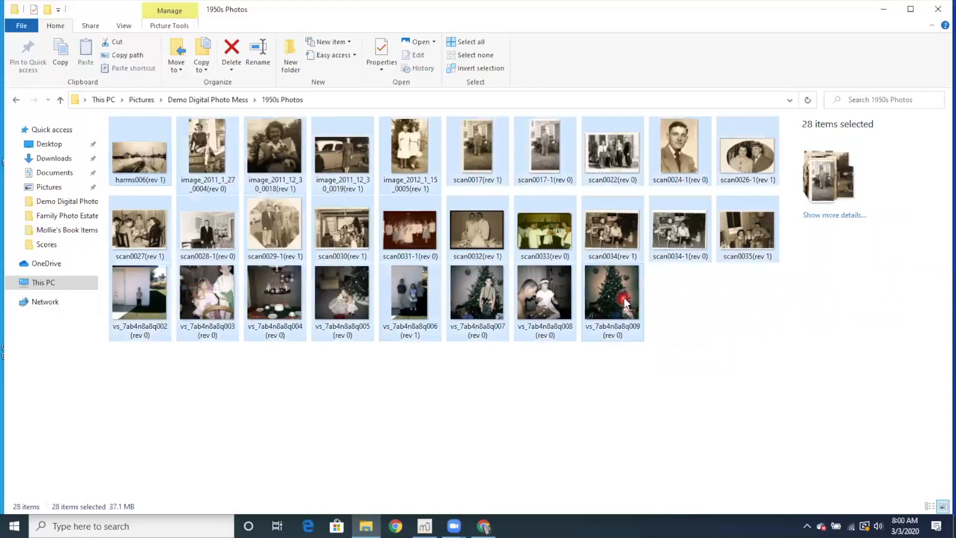
{"action": "right_click", "coordinate": [146, 147]}
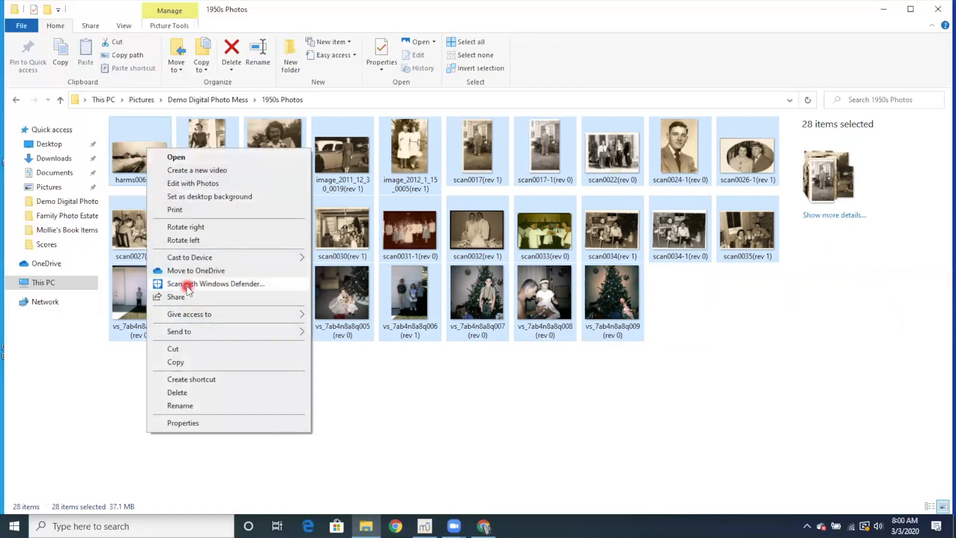
{"action": "left_click", "coordinate": [191, 406]}
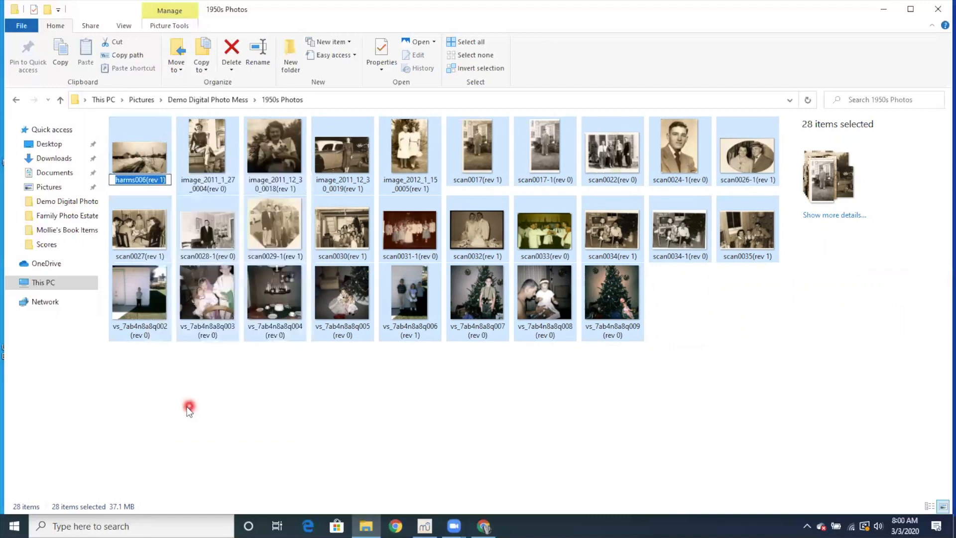
{"action": "type", "text": "196"}
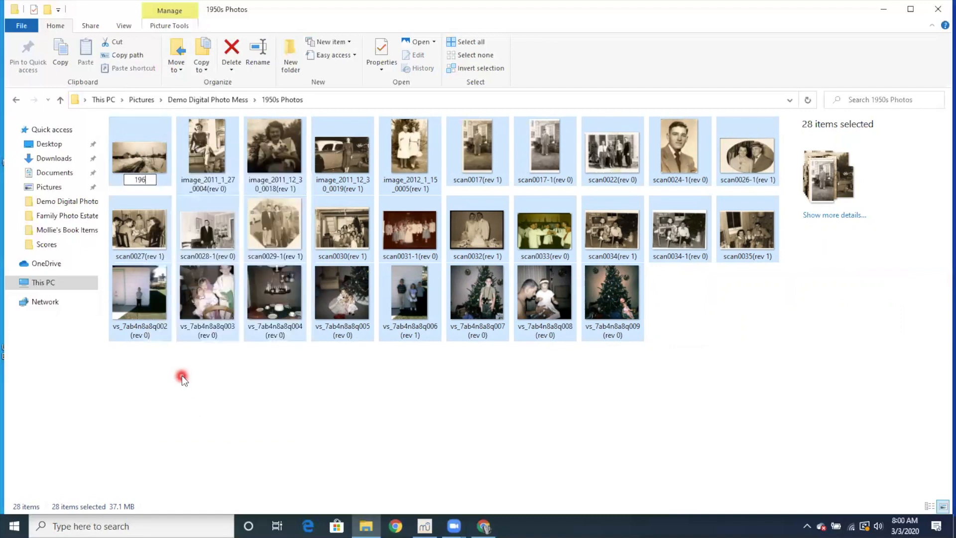
{"action": "type", "text": "0s Photos"}
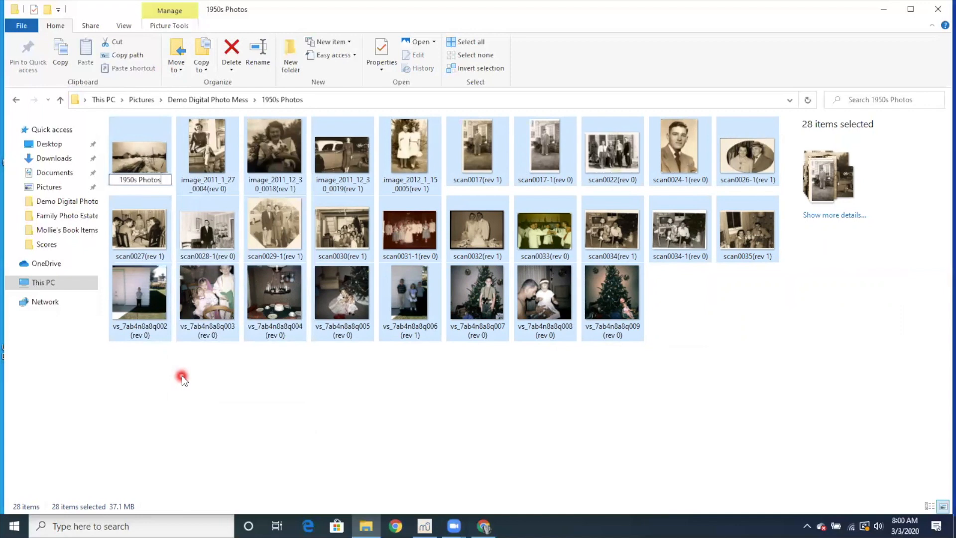
{"action": "key", "text": "Return"}
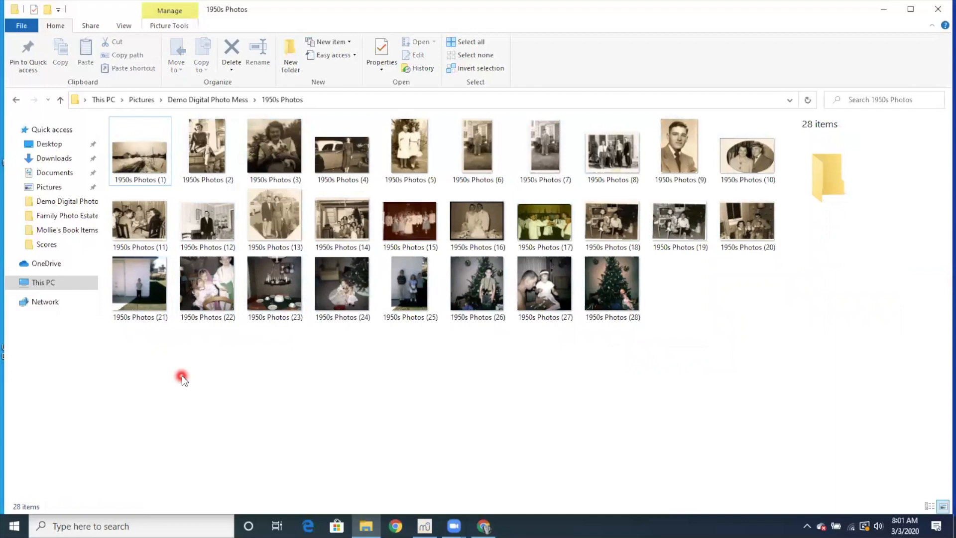
- Return to the Demo Digital Photo Mess folder and open the same folder in a second File Explorer window
{"action": "left_click", "coordinate": [212, 100]}
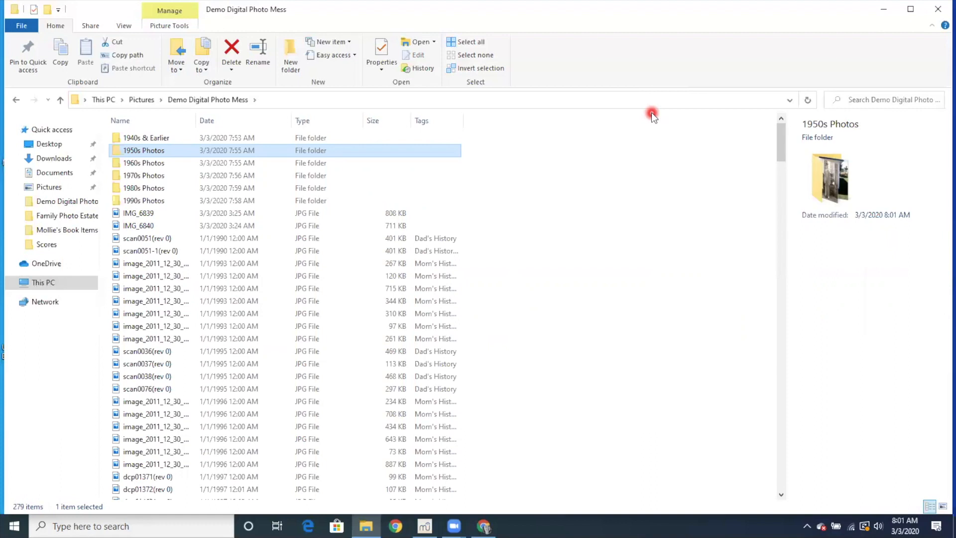
{"action": "left_click_drag", "start_coordinate": [953, 84], "coordinate": [955, 84]}
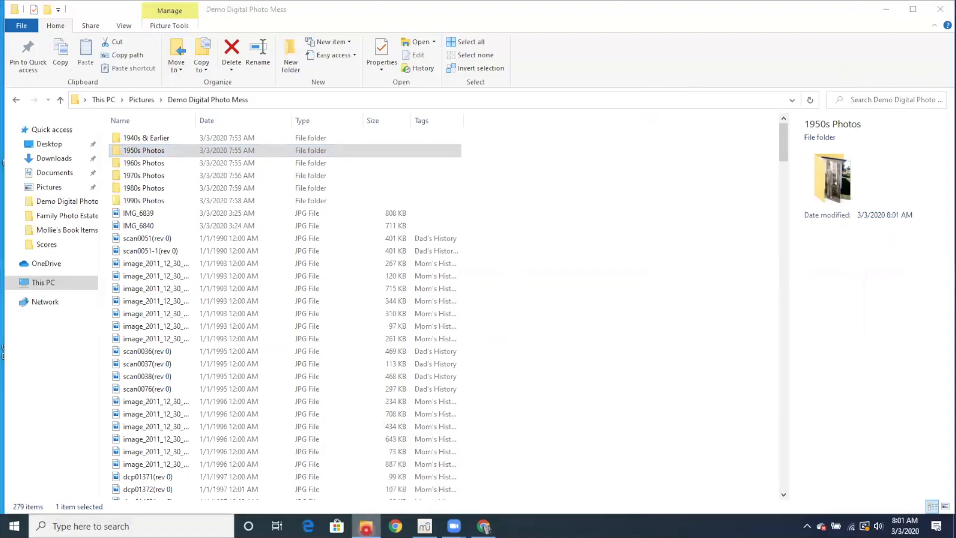
{"action": "right_click", "coordinate": [366, 527]}
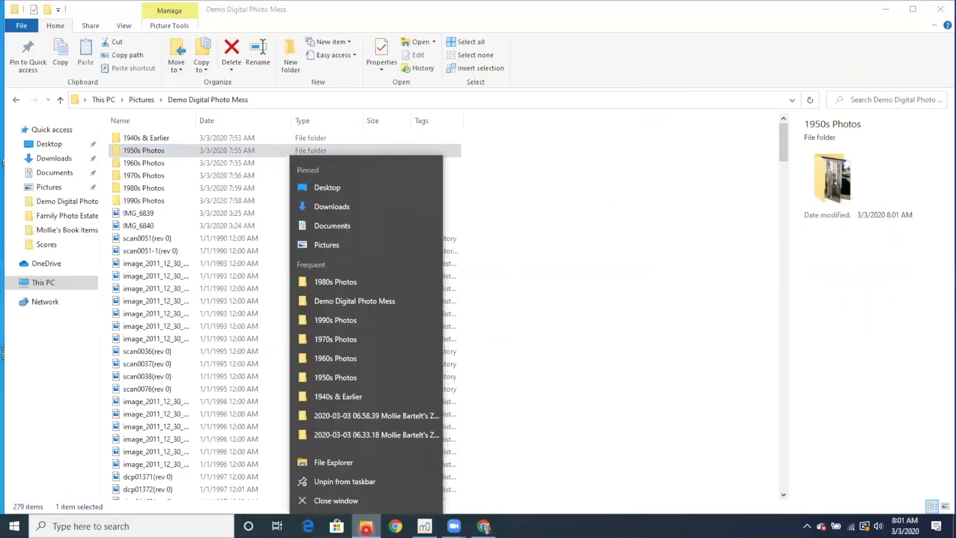
{"action": "left_click", "coordinate": [353, 461]}
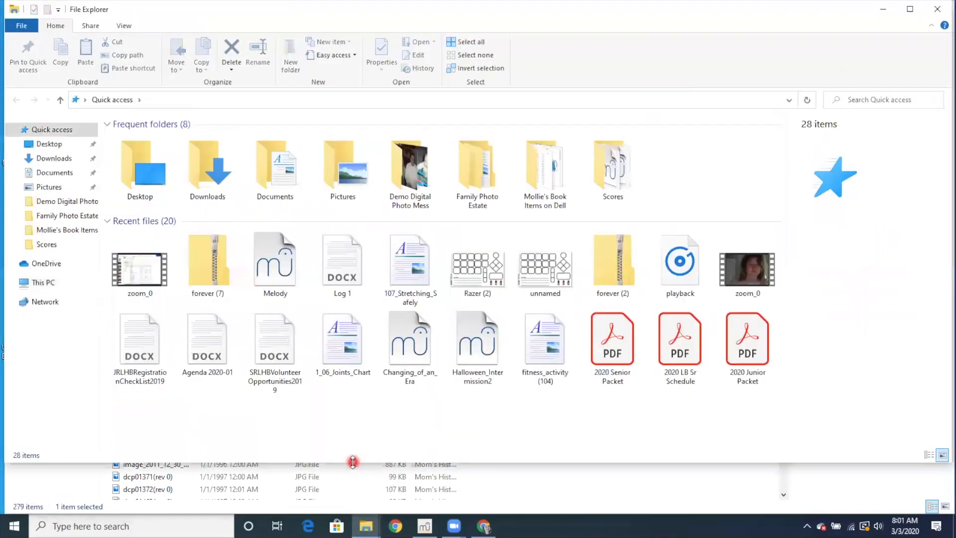
{"action": "left_click", "coordinate": [70, 202]}
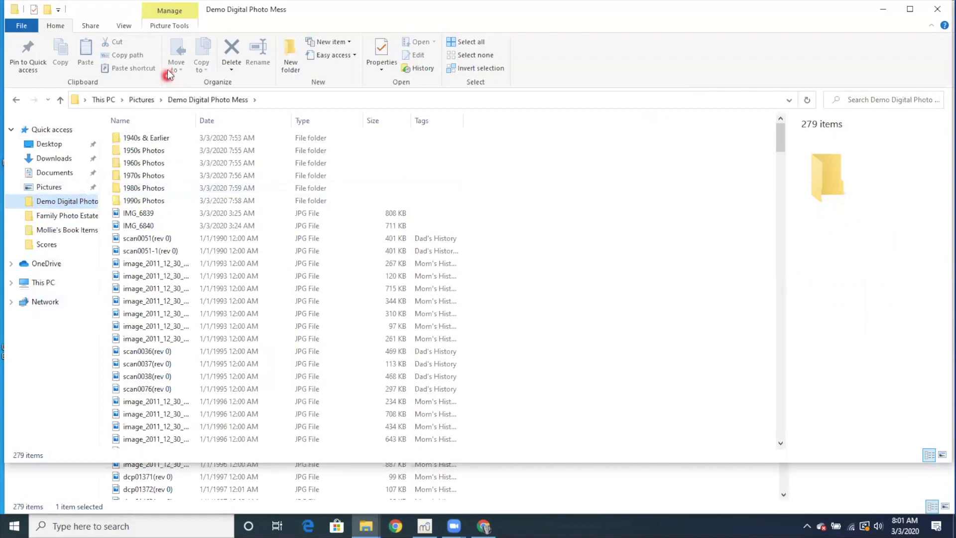
- Display the second window's contents as large icons and resize both windows so they sit side by side
{"action": "left_click", "coordinate": [124, 26]}
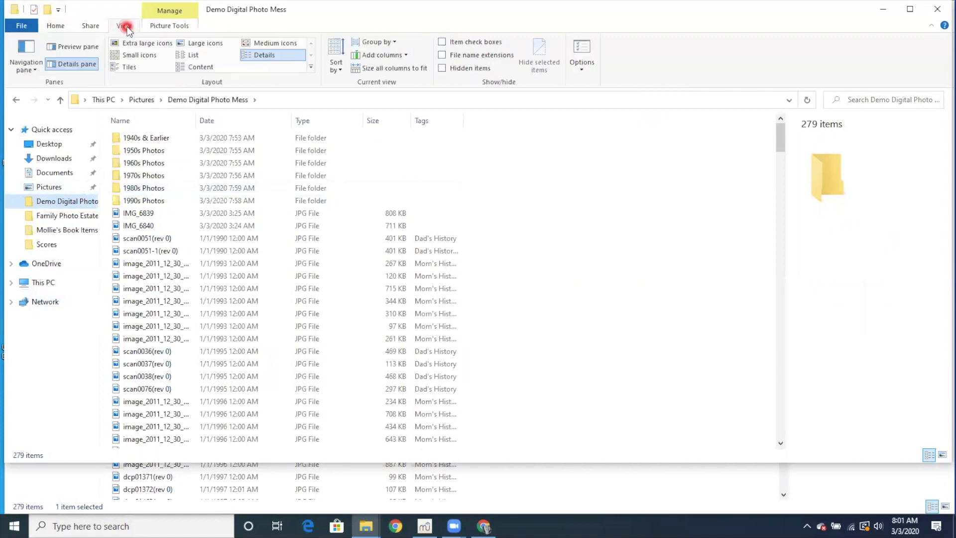
{"action": "left_click", "coordinate": [205, 44]}
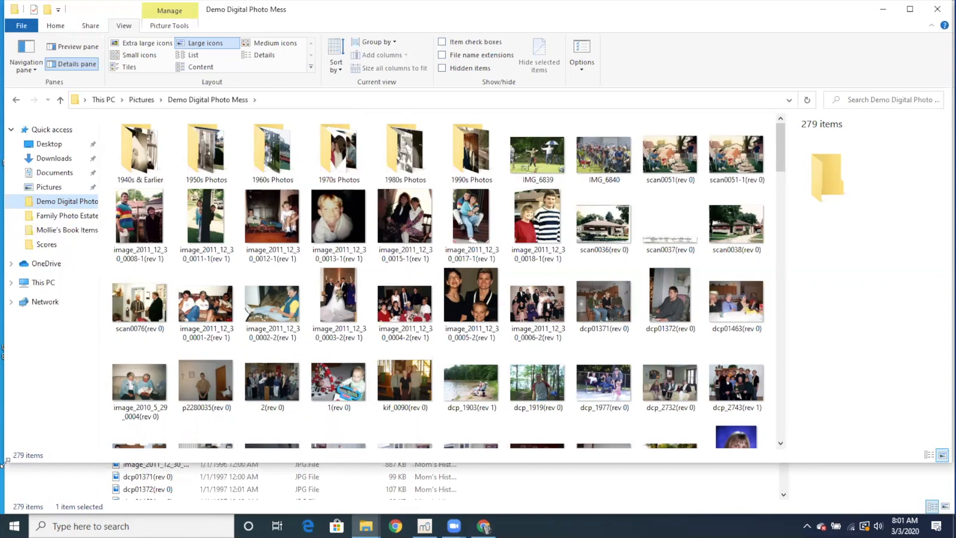
{"action": "left_click_drag", "start_coordinate": [5, 463], "coordinate": [437, 513]}
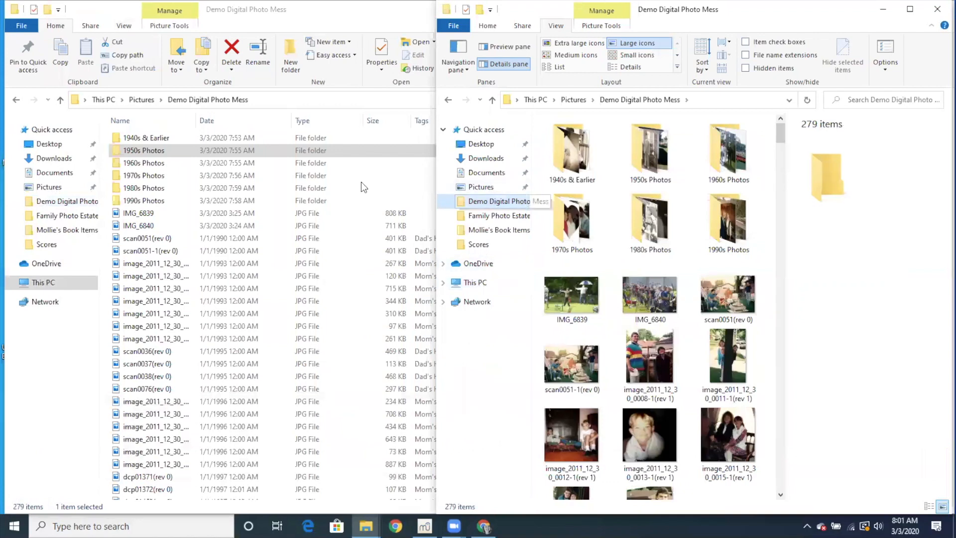
{"action": "left_click", "coordinate": [313, 16]}
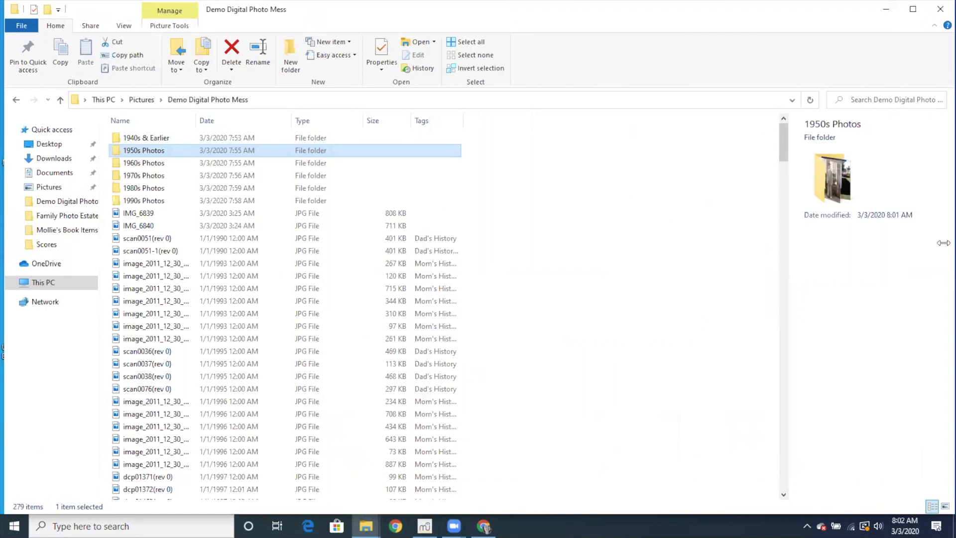
{"action": "left_click_drag", "start_coordinate": [944, 242], "coordinate": [439, 271]}
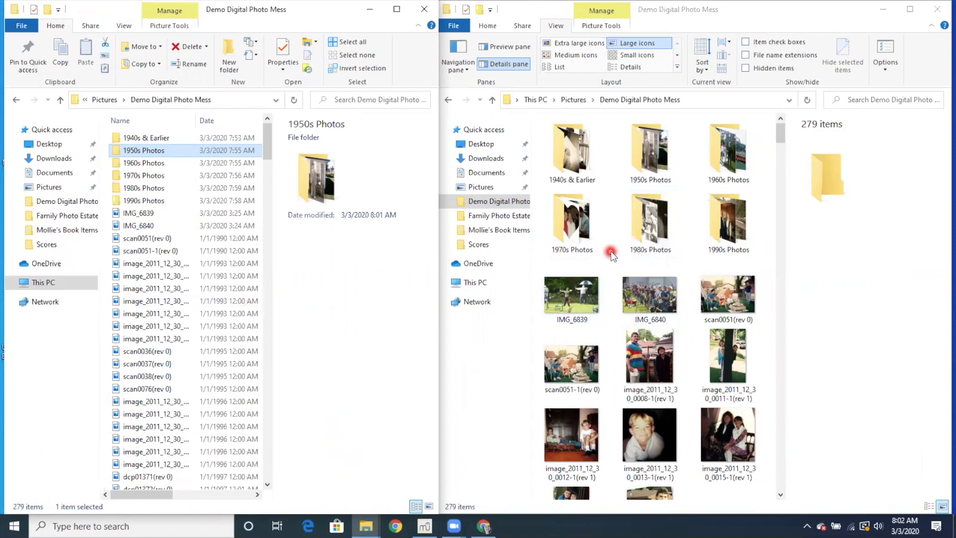
- Hide the details pane in both windows and bring the last photos of the large-icon window into view
{"action": "left_click", "coordinate": [209, 251]}
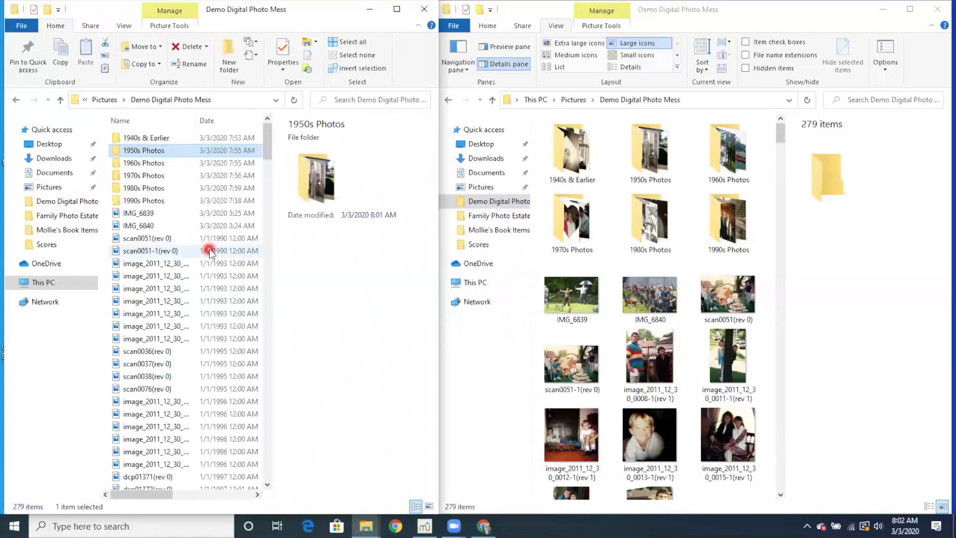
{"action": "left_click", "coordinate": [125, 26]}
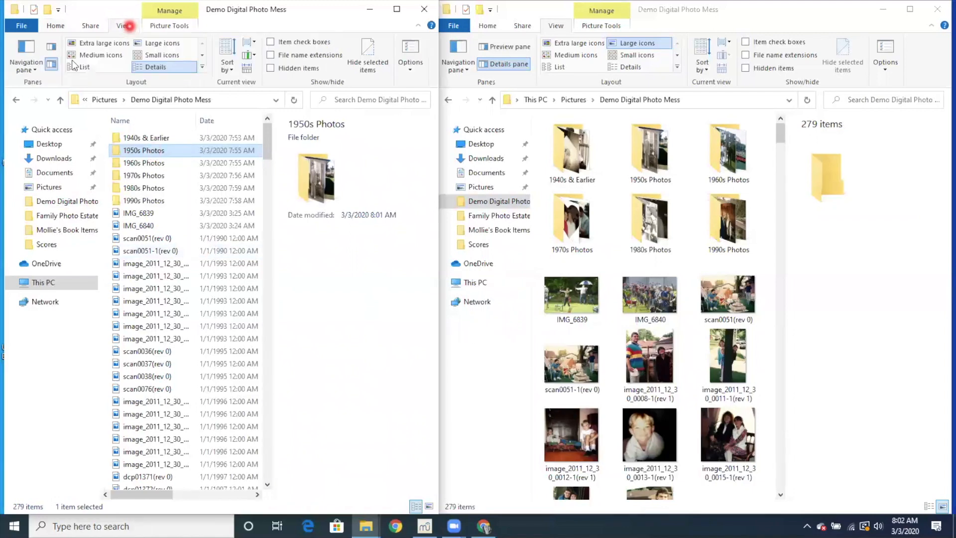
{"action": "left_click", "coordinate": [53, 64]}
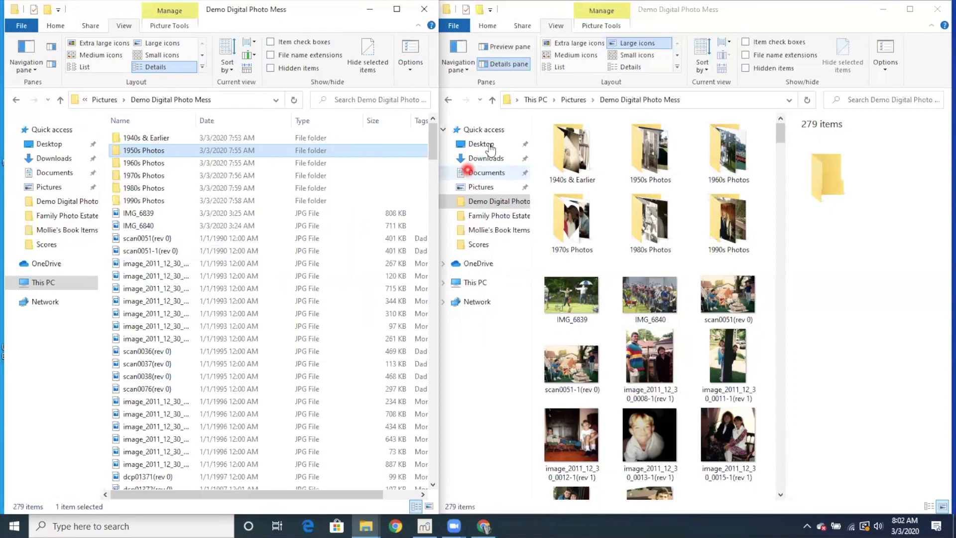
{"action": "left_click", "coordinate": [508, 64]}
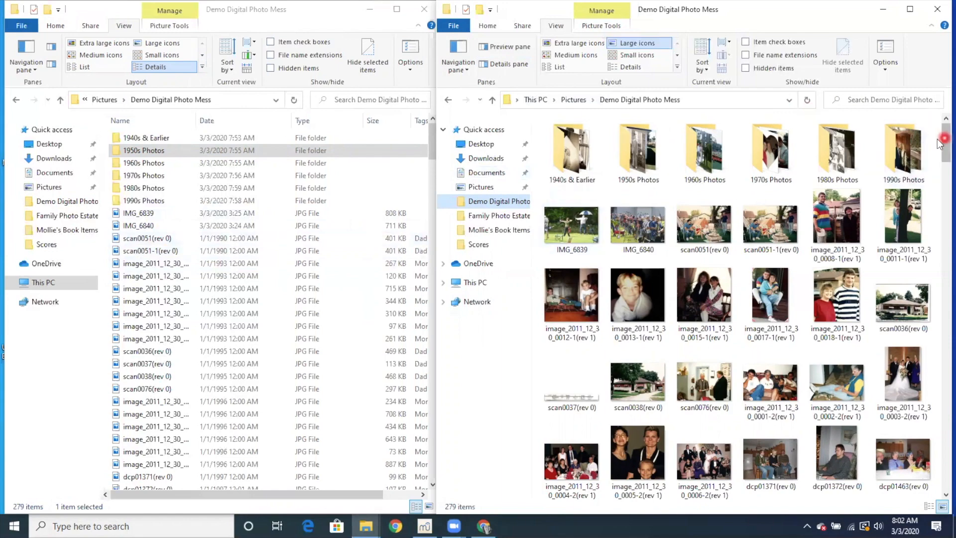
{"action": "left_click_drag", "start_coordinate": [941, 158], "coordinate": [933, 478]}
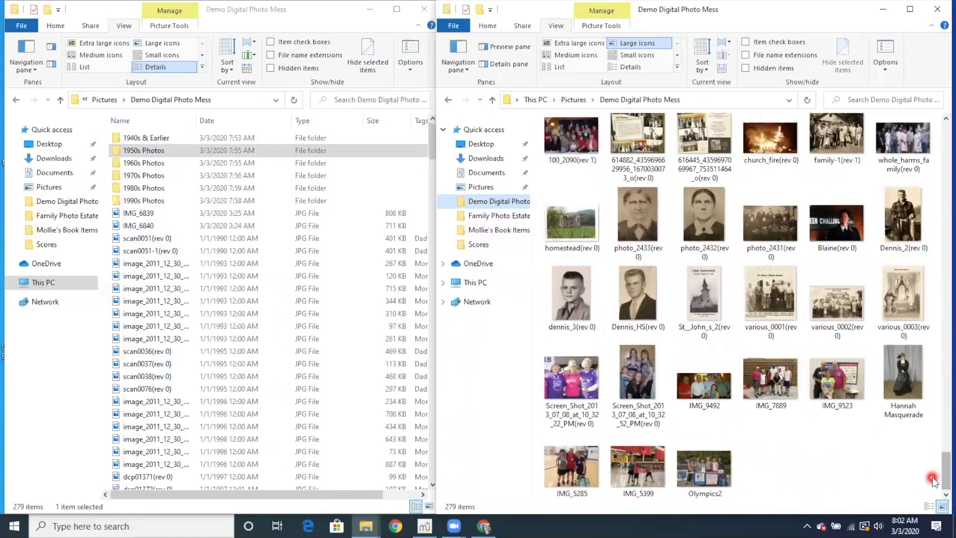
{"action": "left_click", "coordinate": [173, 255]}
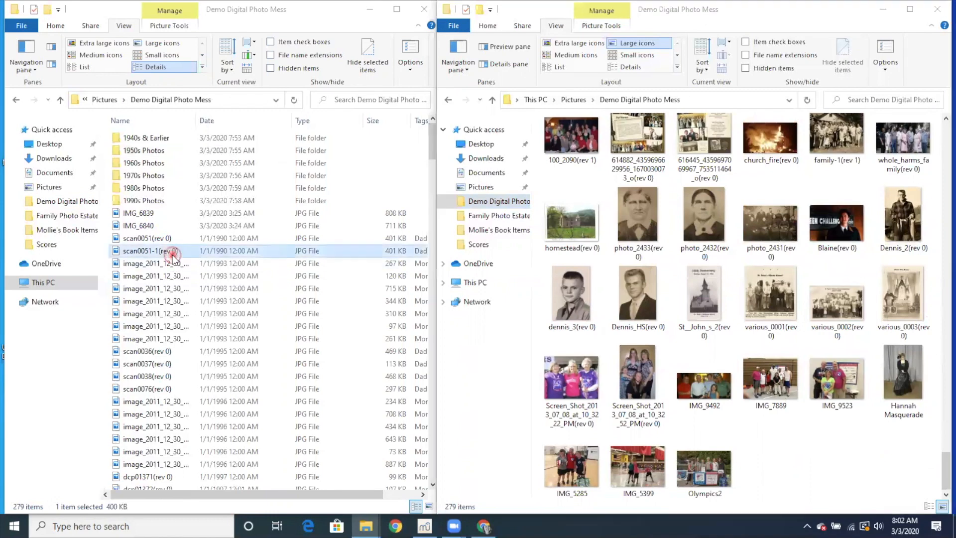
{"action": "right_click", "coordinate": [173, 254]}
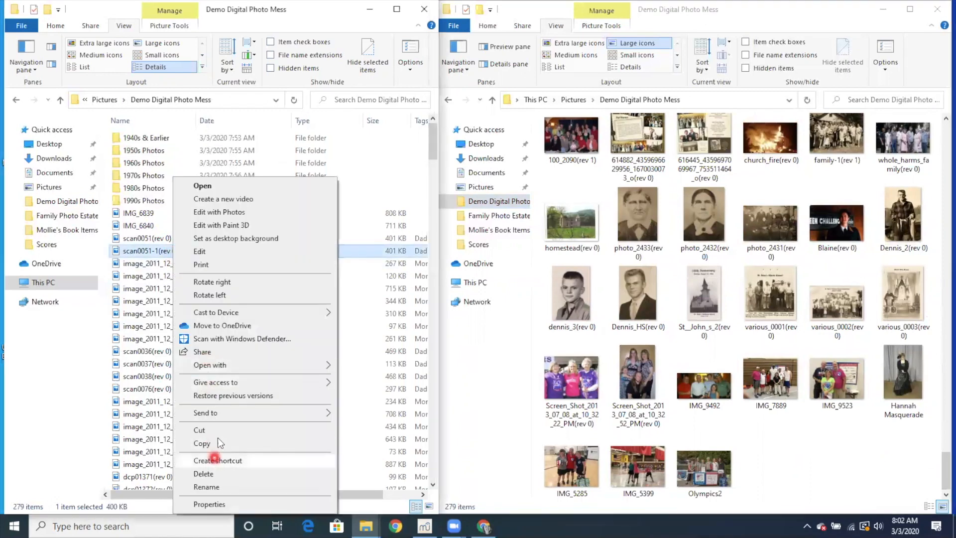
{"action": "left_click", "coordinate": [306, 23]}
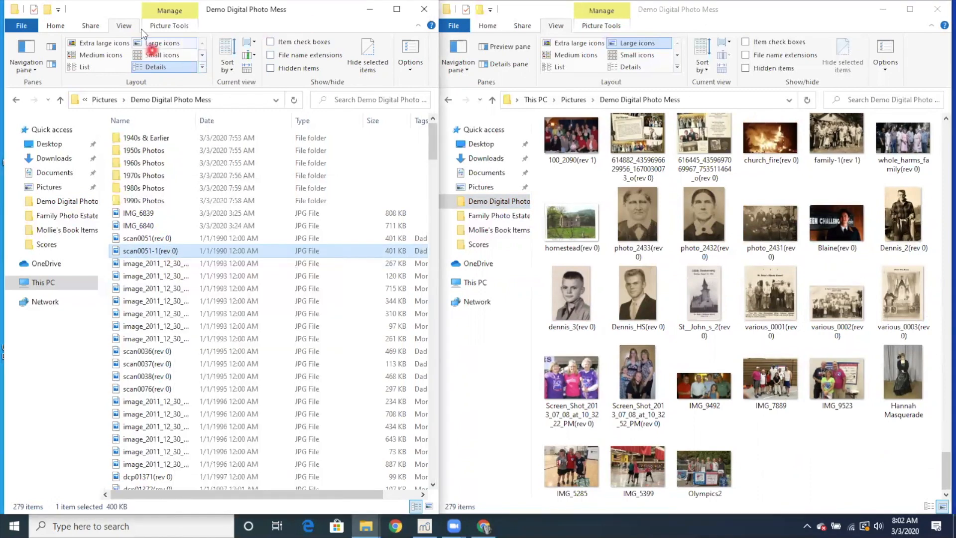
- Create a new folder named "Senior Olympics" in the Demo Digital Photo Mess folder
{"action": "left_click", "coordinate": [56, 25]}
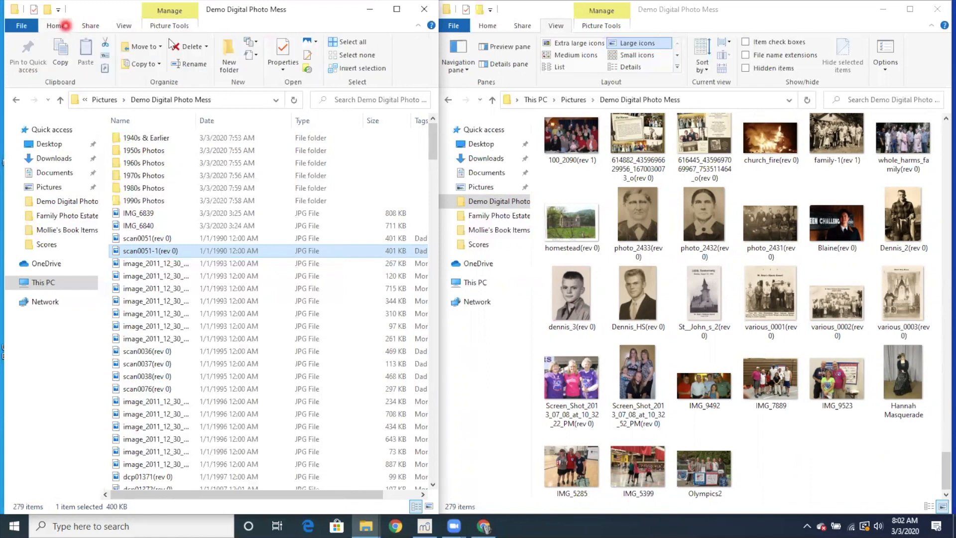
{"action": "left_click", "coordinate": [227, 49]}
{"action": "type", "text": "Senior Olympics"}
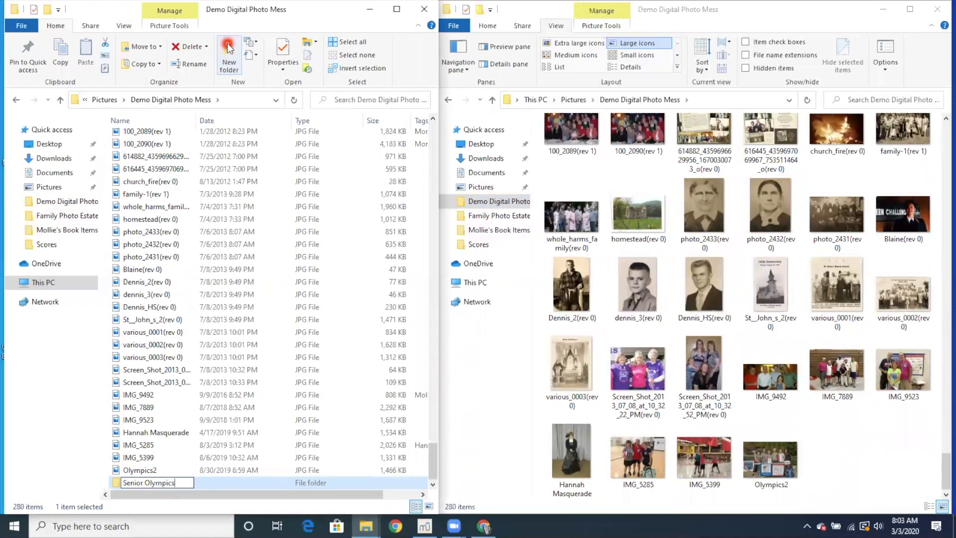
{"action": "key", "text": "Return"}
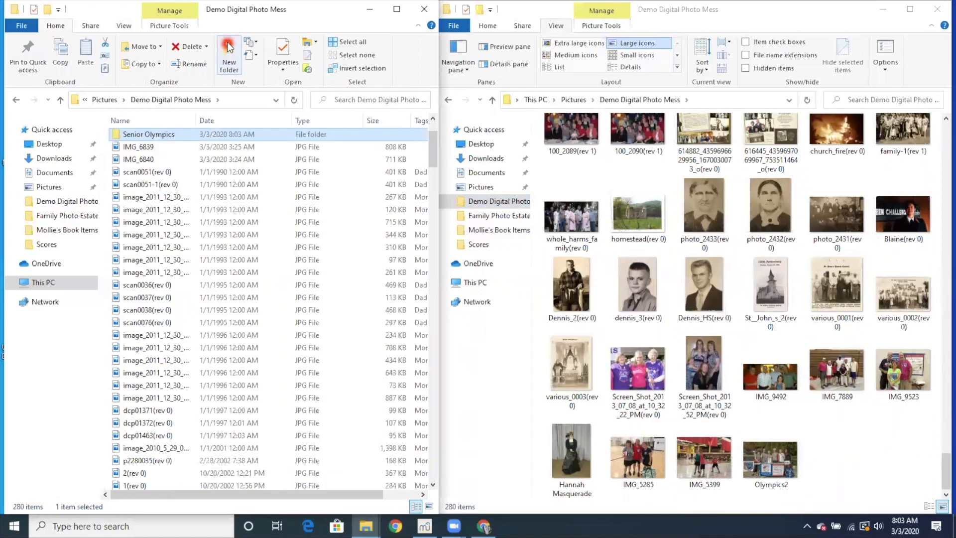
- Move Olympics2, IMG_5399, IMG_5285, IMG_9523, IMG_7889 and IMG_9492 together into the Senior Olympics folder
{"action": "left_click", "coordinate": [770, 466]}
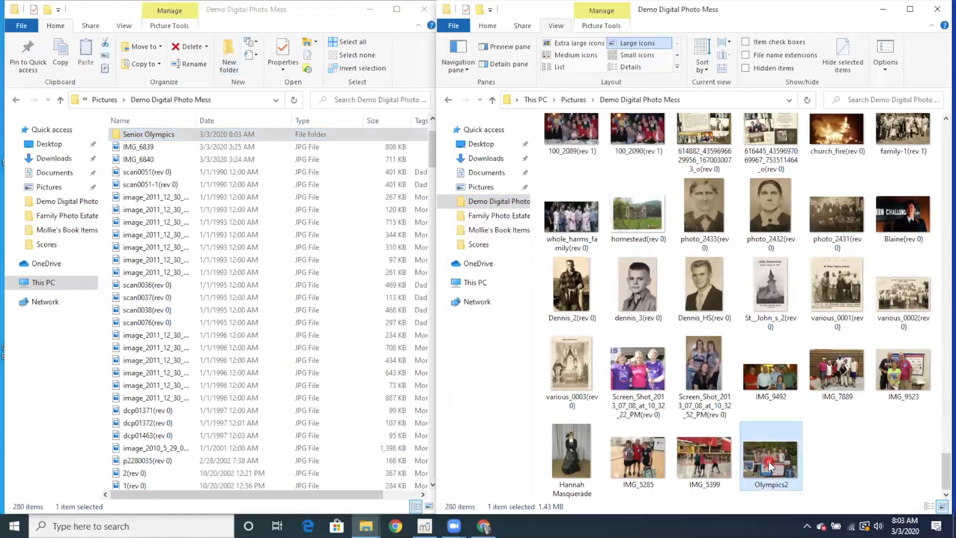
{"action": "left_click", "coordinate": [704, 460], "text": "ctrl"}
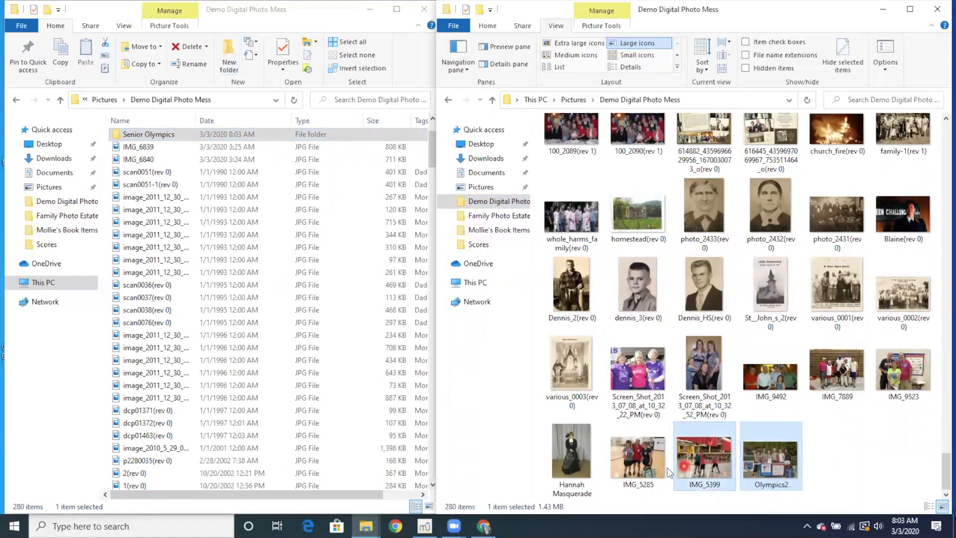
{"action": "left_click", "coordinate": [644, 463], "text": "ctrl"}
{"action": "left_click", "coordinate": [895, 386], "text": "ctrl"}
{"action": "left_click", "coordinate": [851, 379], "text": "ctrl"}
{"action": "left_click", "coordinate": [779, 383], "text": "ctrl"}
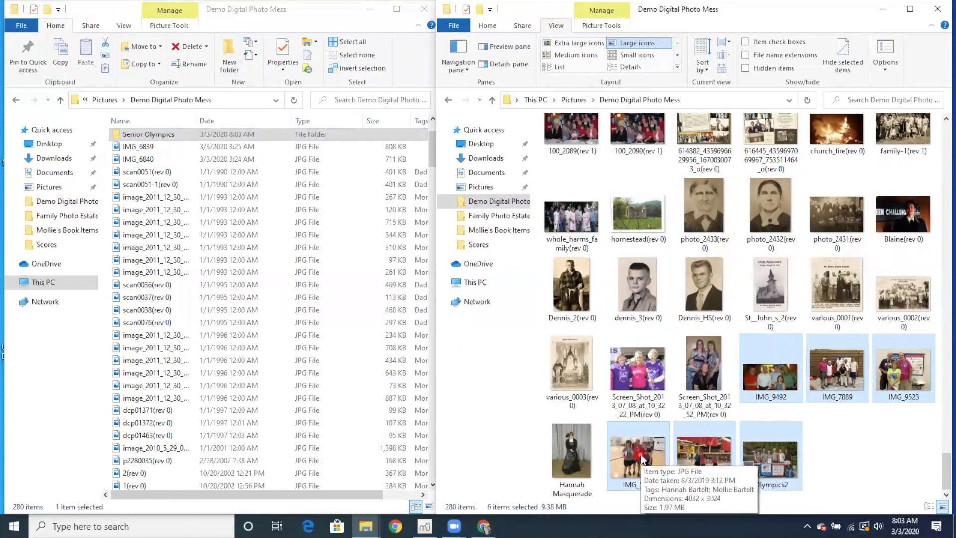
{"action": "left_click_drag", "start_coordinate": [641, 454], "coordinate": [179, 160]}
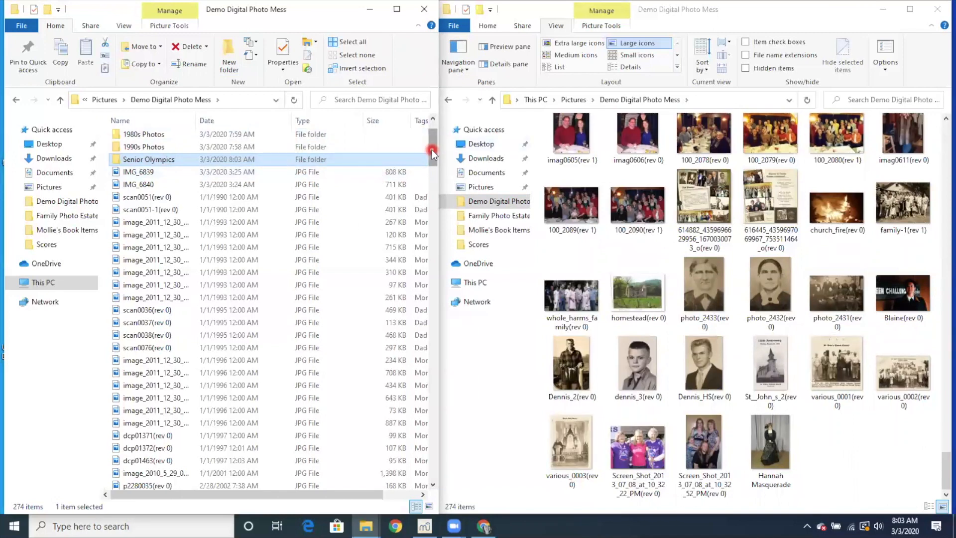
- Create a new folder named with the first name used in the three individual portrait file names
{"action": "left_click", "coordinate": [229, 60]}
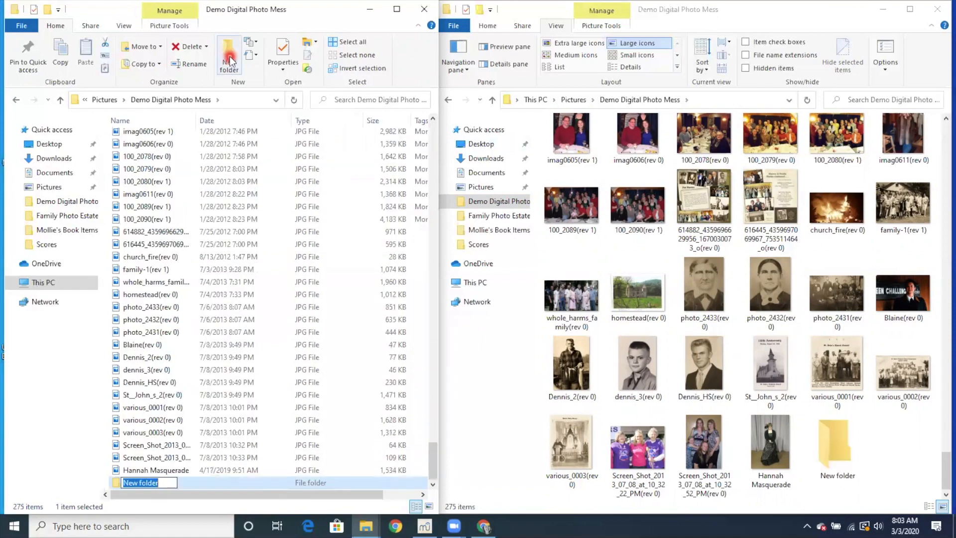
{"action": "type", "text": "Dennis"}
{"action": "key", "text": "Return"}
{"action": "left_click_drag", "start_coordinate": [431, 148], "coordinate": [431, 134]}
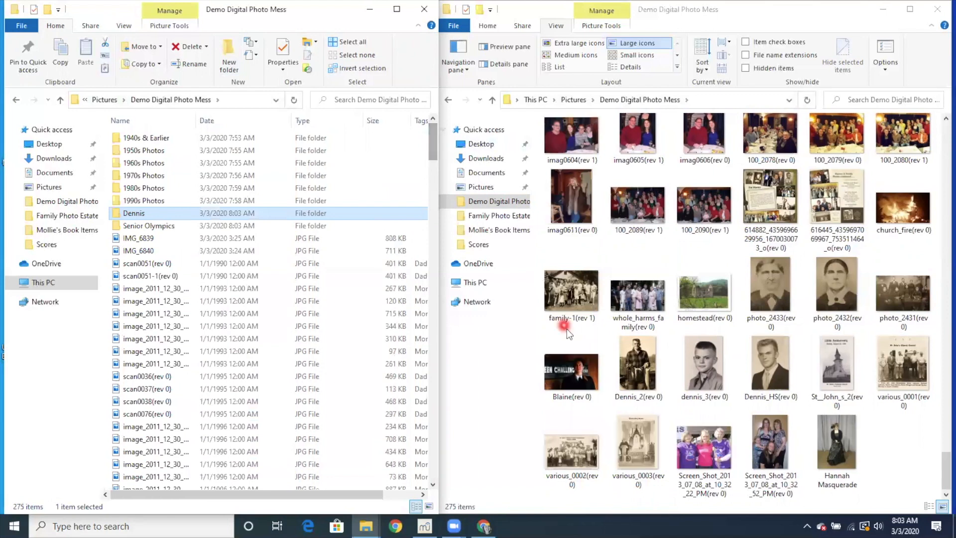
- Move the three portraits whose file names carry that first name into the matching person's folder
{"action": "left_click", "coordinate": [637, 364]}
{"action": "left_click", "coordinate": [692, 363], "text": "ctrl"}
{"action": "left_click", "coordinate": [770, 365], "text": "ctrl"}
{"action": "left_click_drag", "start_coordinate": [770, 365], "coordinate": [152, 214]}
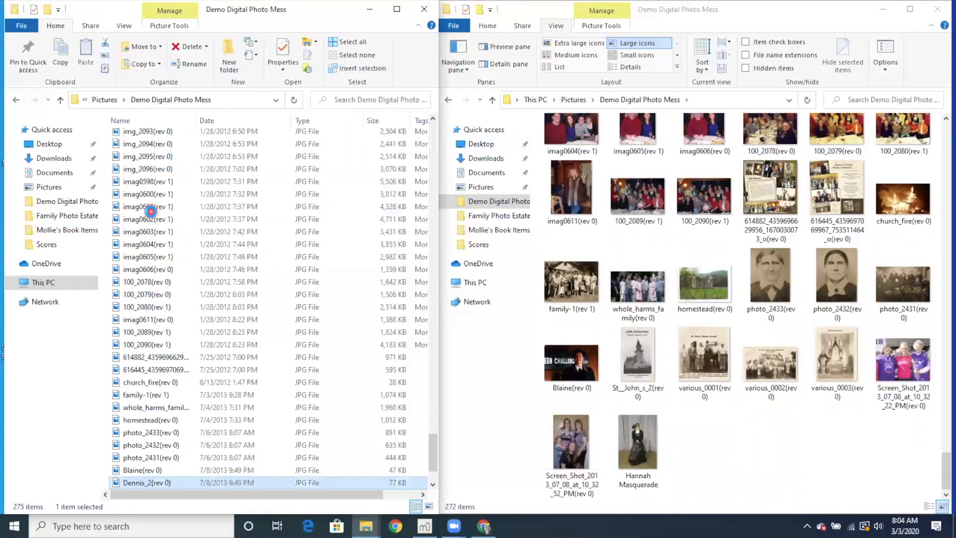
{"action": "scroll", "coordinate": [198, 281], "scroll_direction": "up", "scroll_amount": 20}
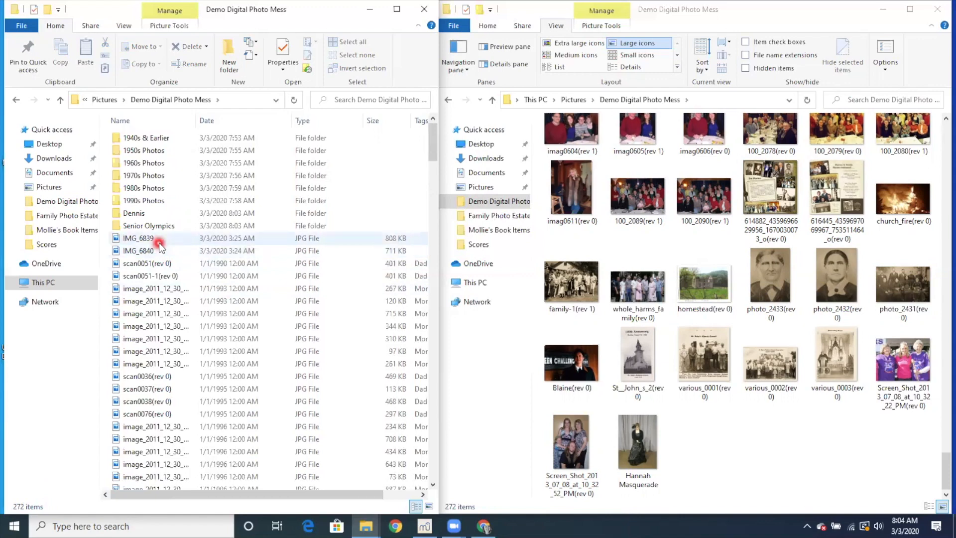
- Create a new folder named "2000s Photos" in the Demo Digital Photo Mess folder
{"action": "left_click", "coordinate": [231, 59]}
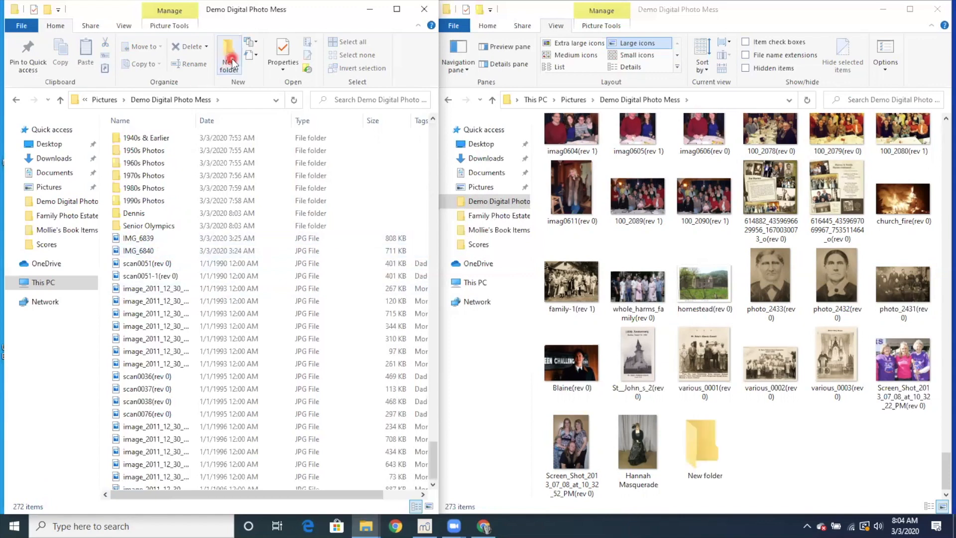
{"action": "type", "text": "2000s"}
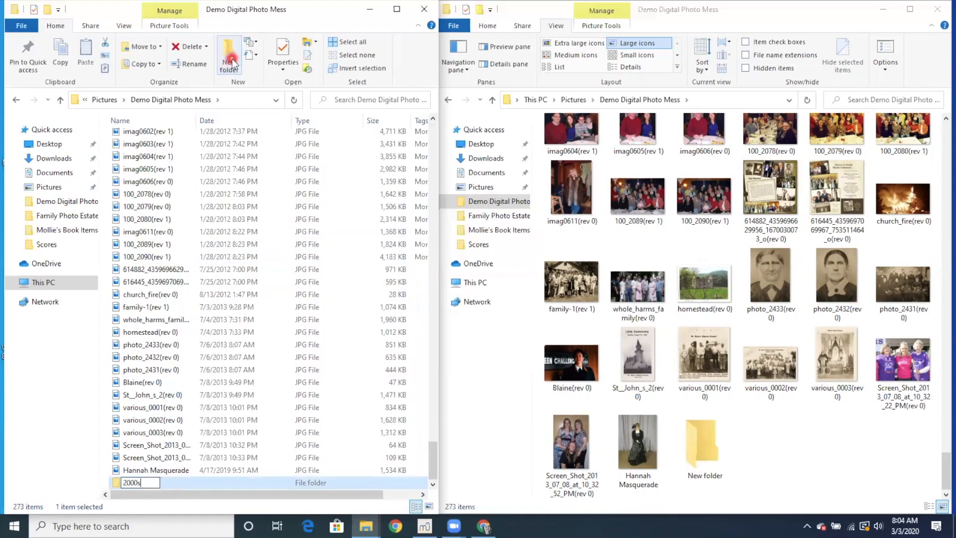
{"action": "type", "text": " Photos"}
{"action": "key", "text": "Return"}
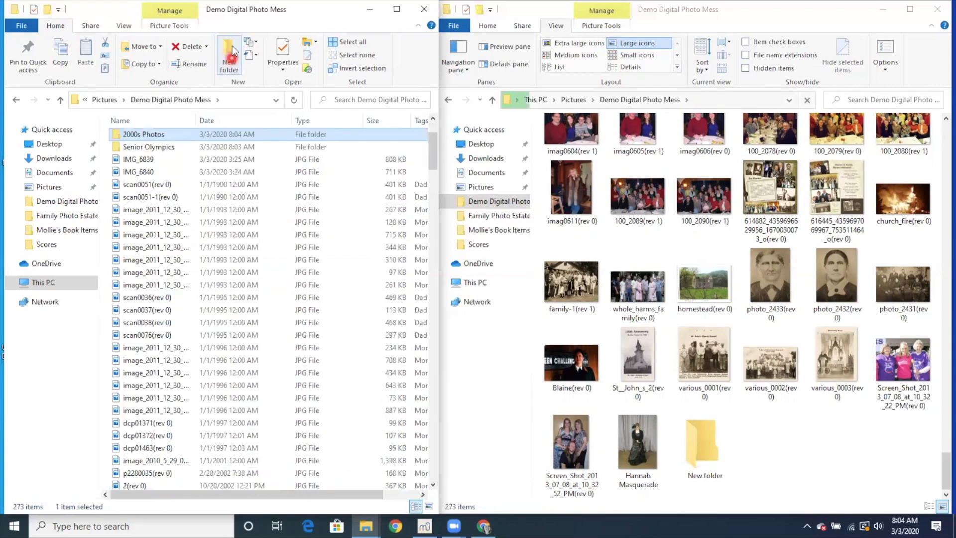
{"action": "left_click_drag", "start_coordinate": [434, 157], "coordinate": [434, 130]}
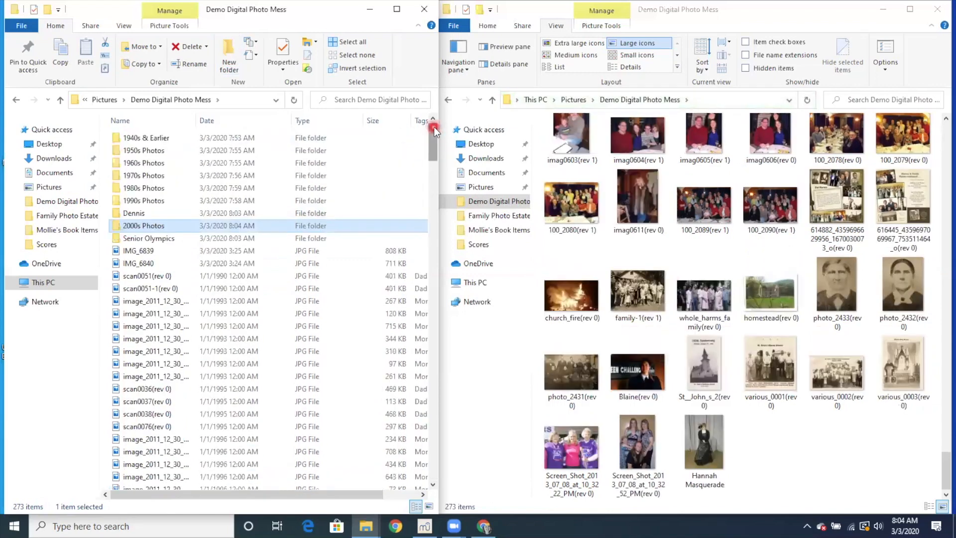
- Switch the large-icon window to details and move the photos dated 1990 to 1997, scan0051(rev 0) through dcp01463(rev 0), into 1990s Photos
{"action": "left_click", "coordinate": [632, 68]}
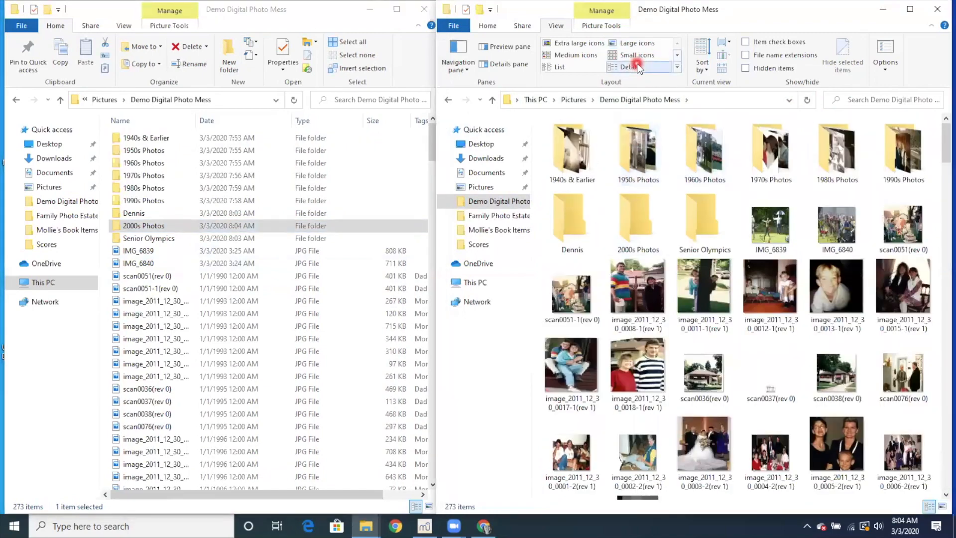
{"action": "left_click", "coordinate": [638, 67]}
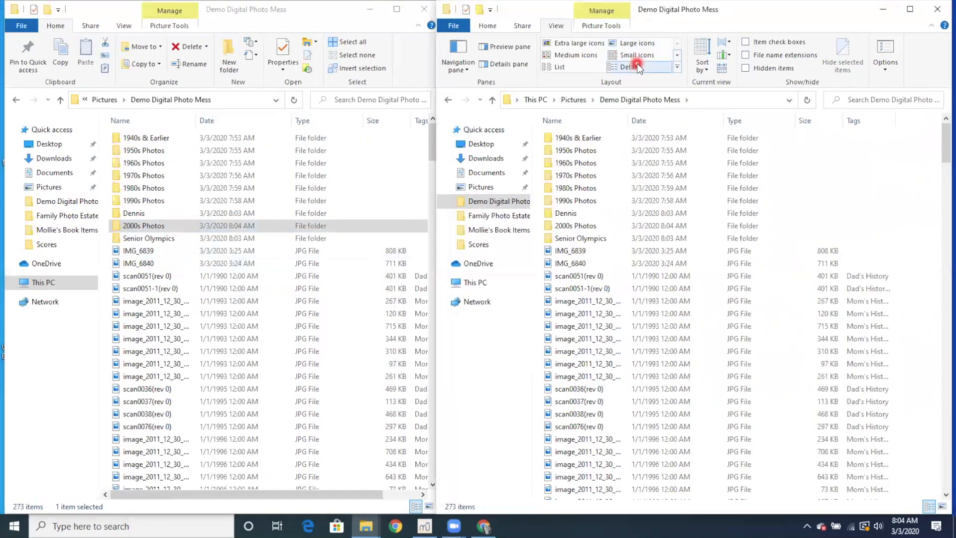
{"action": "left_click", "coordinate": [662, 277]}
{"action": "left_click_drag", "start_coordinate": [942, 153], "coordinate": [940, 176]}
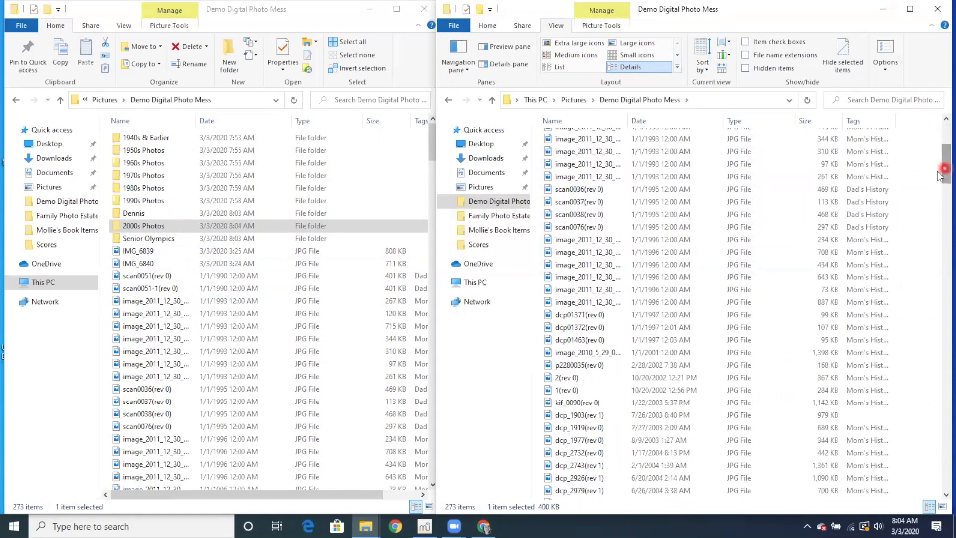
{"action": "left_click", "coordinate": [663, 341], "text": "shift"}
{"action": "left_click_drag", "start_coordinate": [604, 340], "coordinate": [205, 197]}
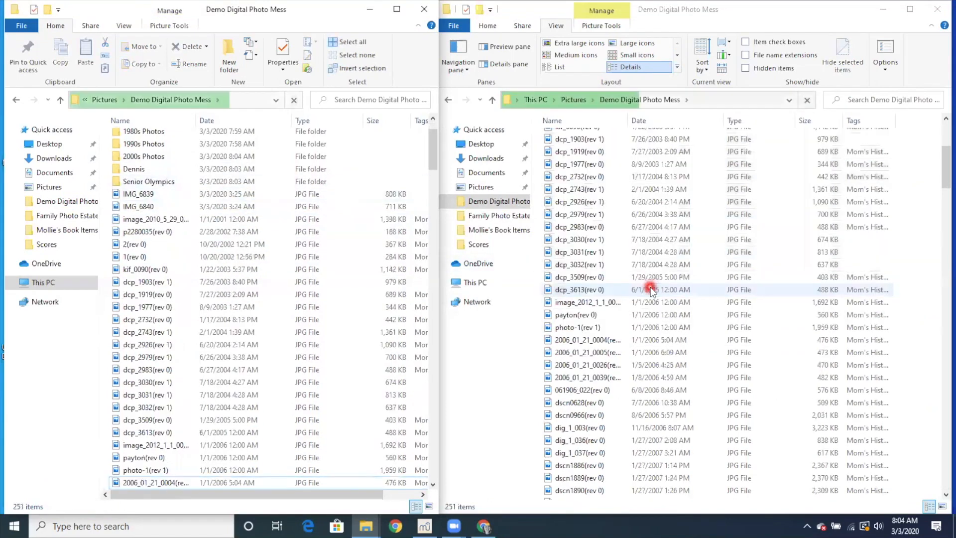
- Move the photos dated 2001 to 2006, from the first one dated 1/1/2001 through dig_1_003(rev 0), into the 2000s Photos folder
{"action": "scroll", "coordinate": [649, 312], "scroll_direction": "up", "scroll_amount": 5}
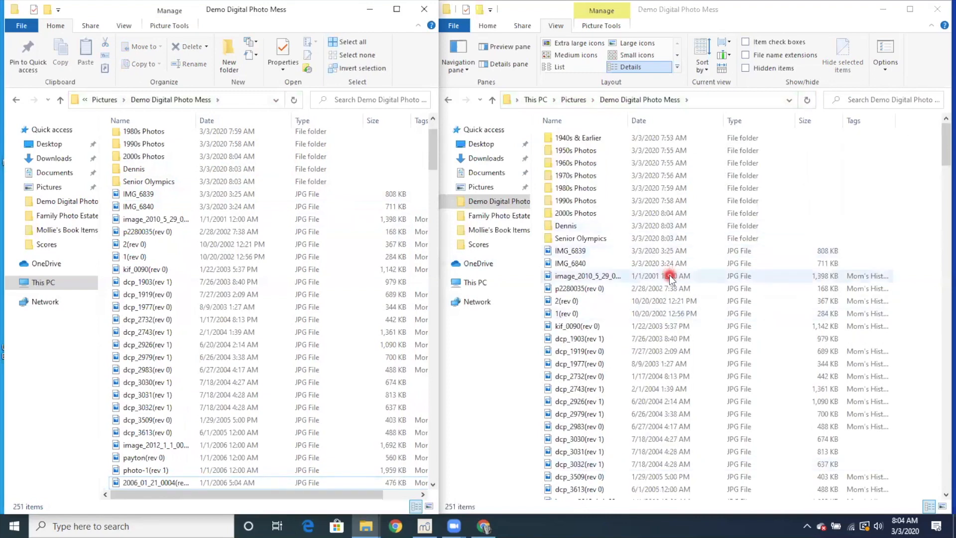
{"action": "left_click", "coordinate": [689, 276]}
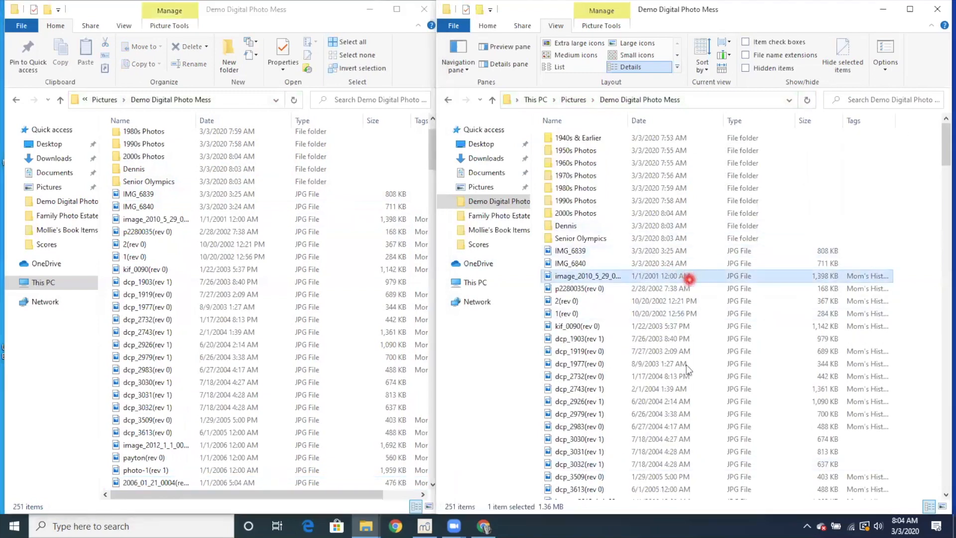
{"action": "left_click_drag", "start_coordinate": [945, 149], "coordinate": [940, 195]}
{"action": "left_click", "coordinate": [728, 314], "text": "shift"}
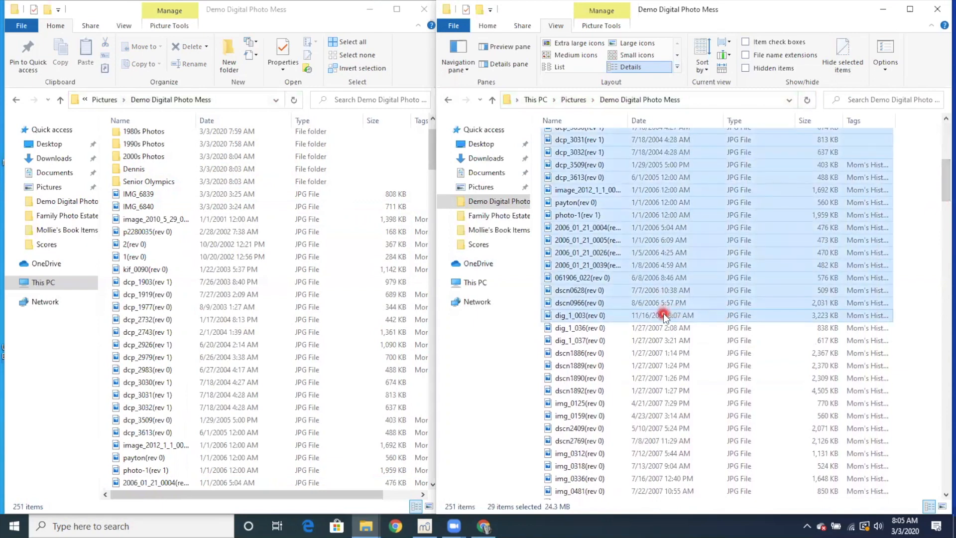
{"action": "left_click_drag", "start_coordinate": [661, 314], "coordinate": [172, 154]}
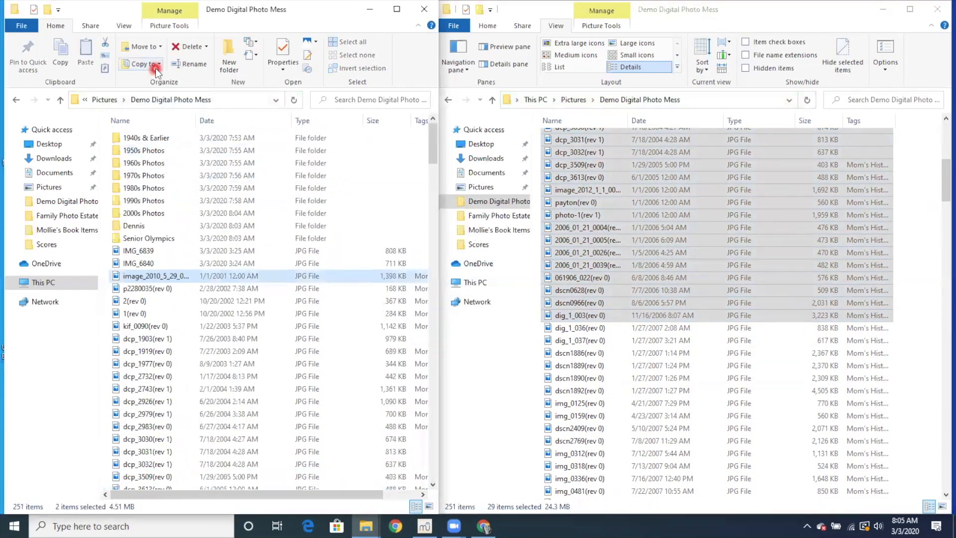
- Create a new folder named "2007 Photos" in the Demo Digital Photo Mess folder
{"action": "left_click", "coordinate": [230, 52]}
{"action": "type", "text": "2007 Photos"}
{"action": "key", "text": "Return"}
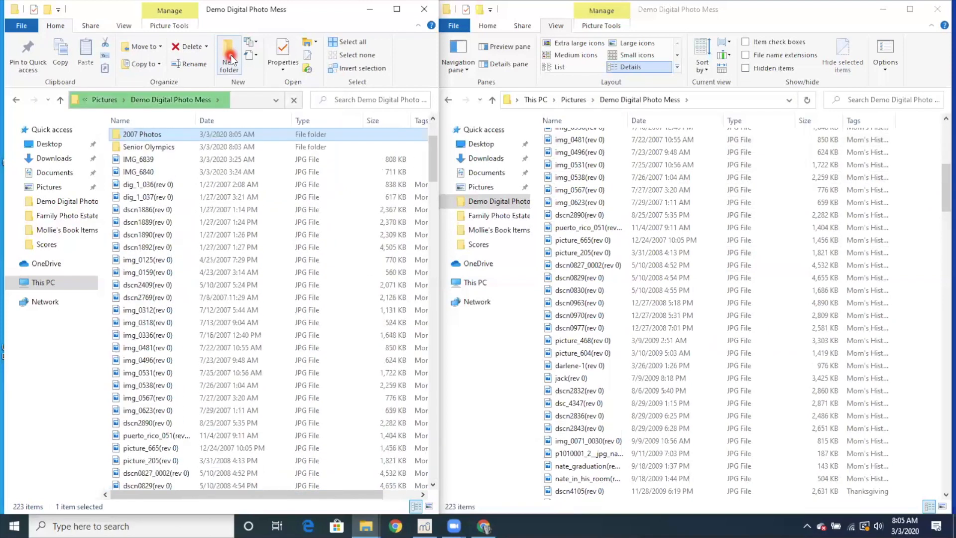
{"action": "left_click", "coordinate": [434, 131]}
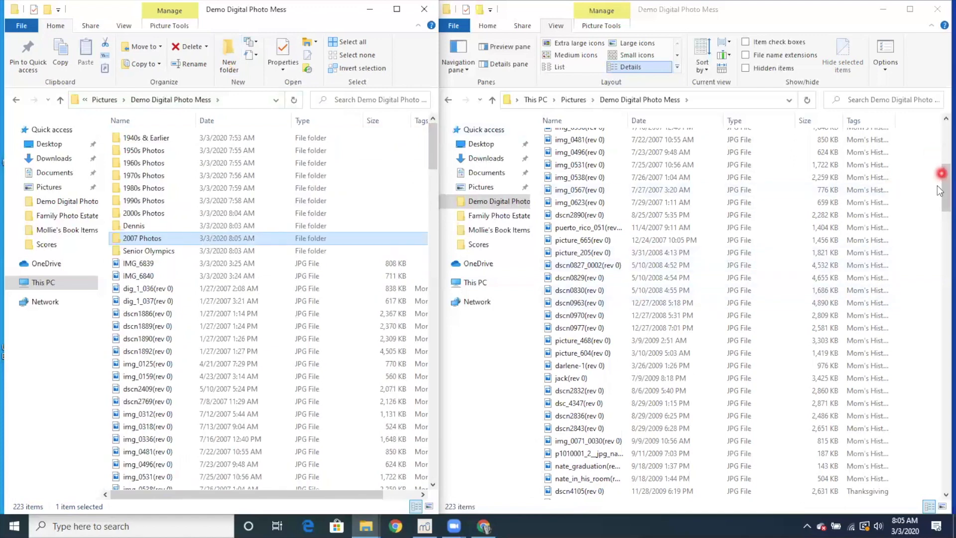
- Move all photos dated 2007, from dig_1_036(rev 0) through picture_665(rev 0), into the 2007 Photos folder
{"action": "left_click_drag", "start_coordinate": [942, 185], "coordinate": [943, 158]}
{"action": "left_click", "coordinate": [695, 192]}
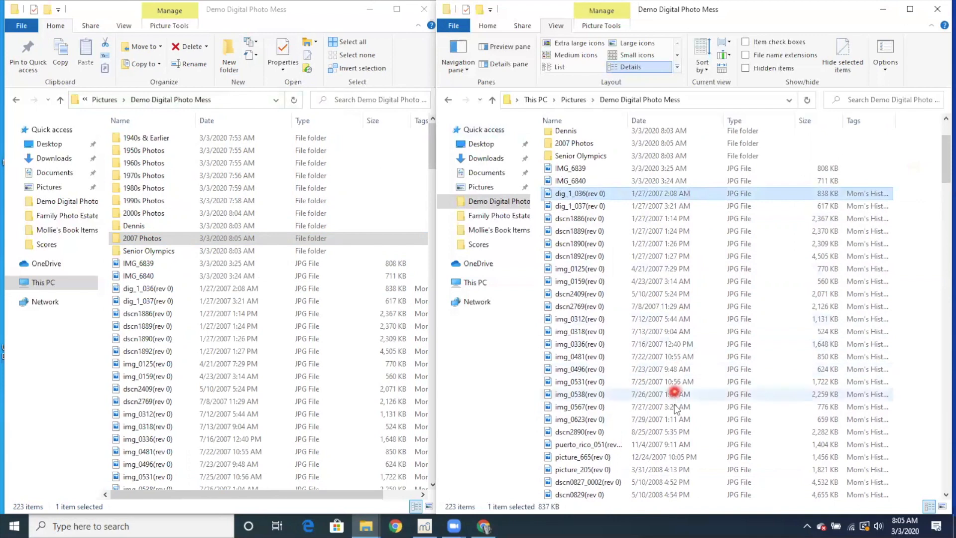
{"action": "left_click", "coordinate": [678, 459], "text": "shift"}
{"action": "left_click_drag", "start_coordinate": [604, 191], "coordinate": [356, 230]}
{"action": "left_click_drag", "start_coordinate": [215, 249], "coordinate": [172, 237]}
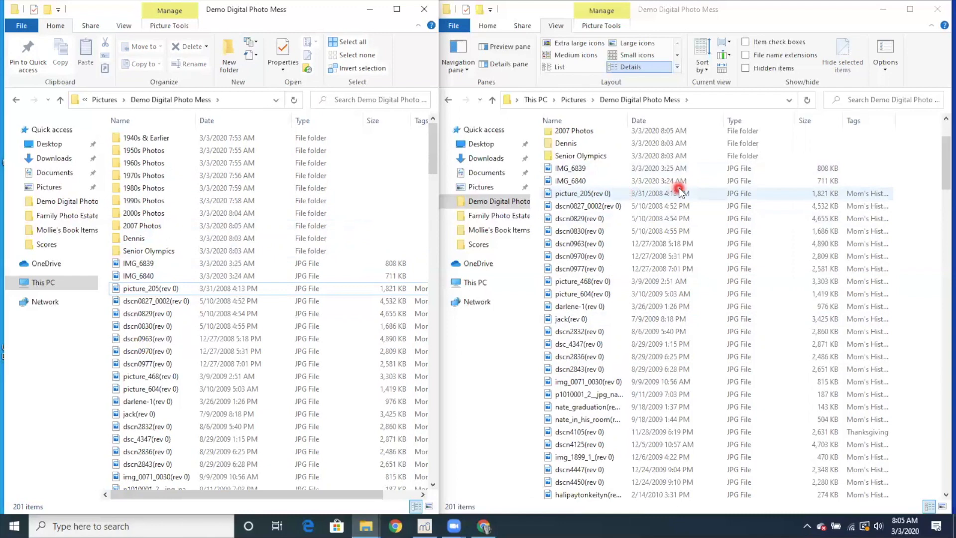
- Move the photos dated 2008 to 2009, from picture_205(rev 0) through dscn4450(rev 0), into the 2000s Photos folder
{"action": "left_click", "coordinate": [627, 195]}
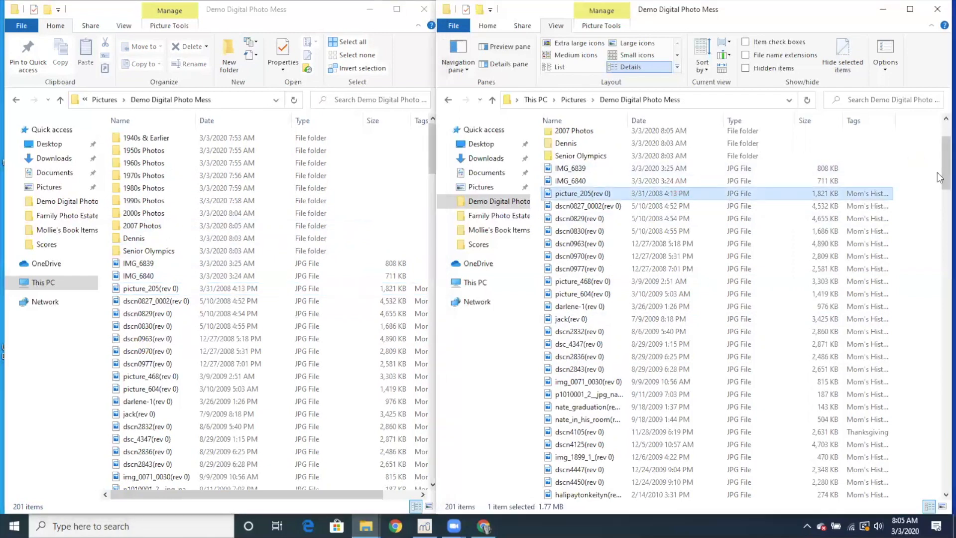
{"action": "scroll", "coordinate": [939, 177], "scroll_direction": "down", "scroll_amount": 2}
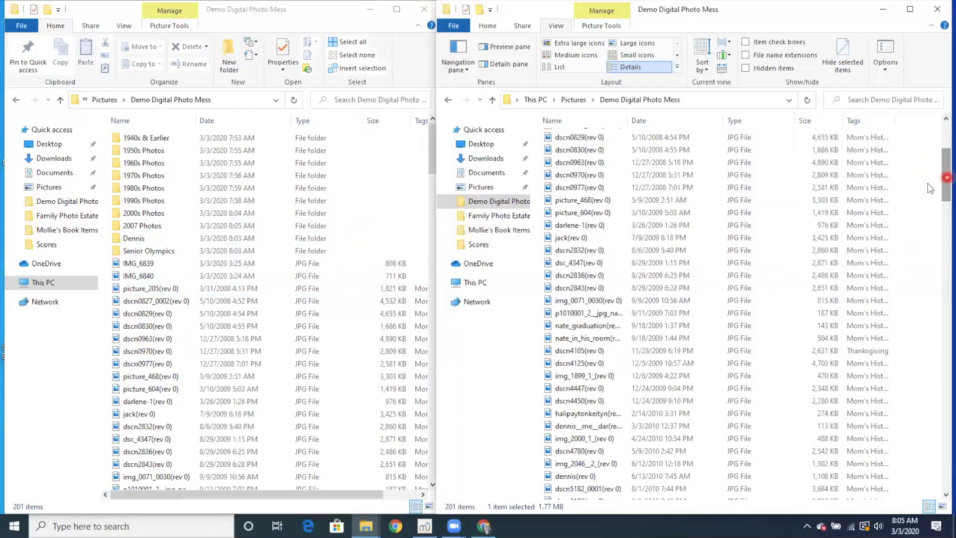
{"action": "left_click", "coordinate": [633, 401], "text": "shift"}
{"action": "left_click_drag", "start_coordinate": [626, 403], "coordinate": [178, 209]}
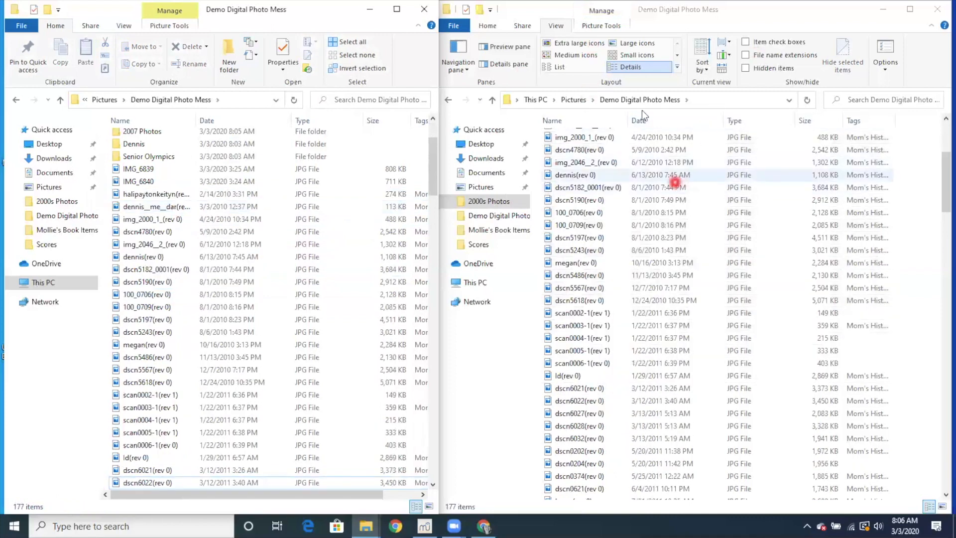
- Switch the details-view photo window to large icons and show the file details of the party photo img_2085(rev 0) beside the thumbnails
{"action": "left_click", "coordinate": [632, 42]}
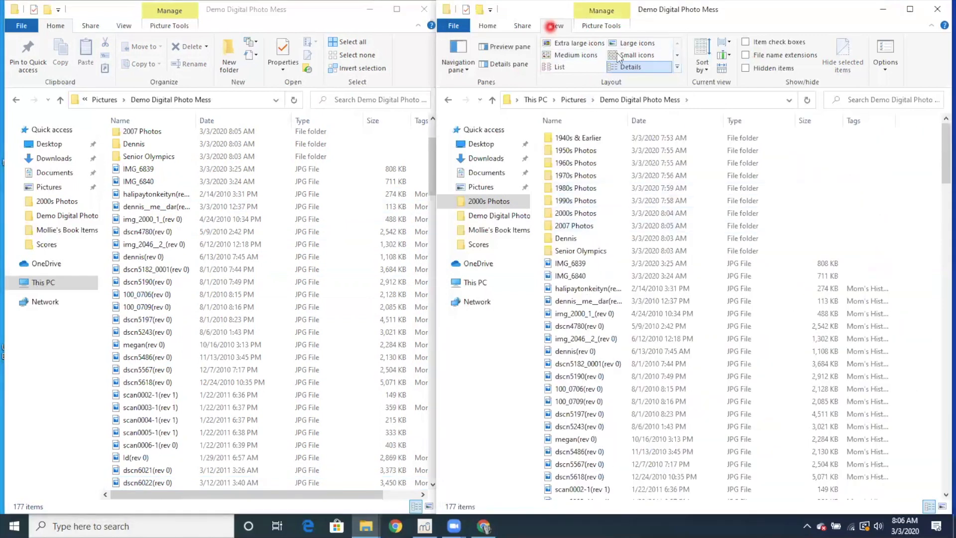
{"action": "left_click", "coordinate": [632, 44]}
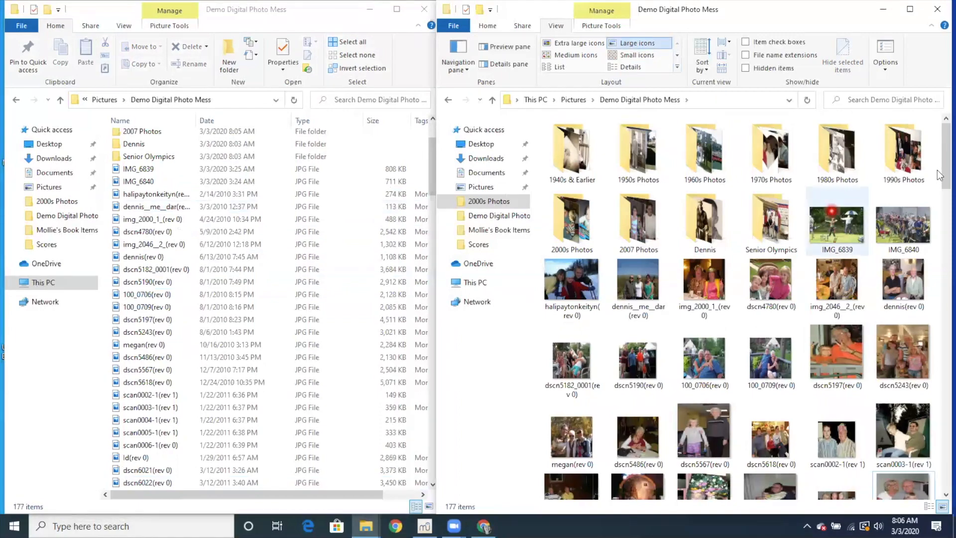
{"action": "left_click_drag", "start_coordinate": [942, 166], "coordinate": [937, 411]}
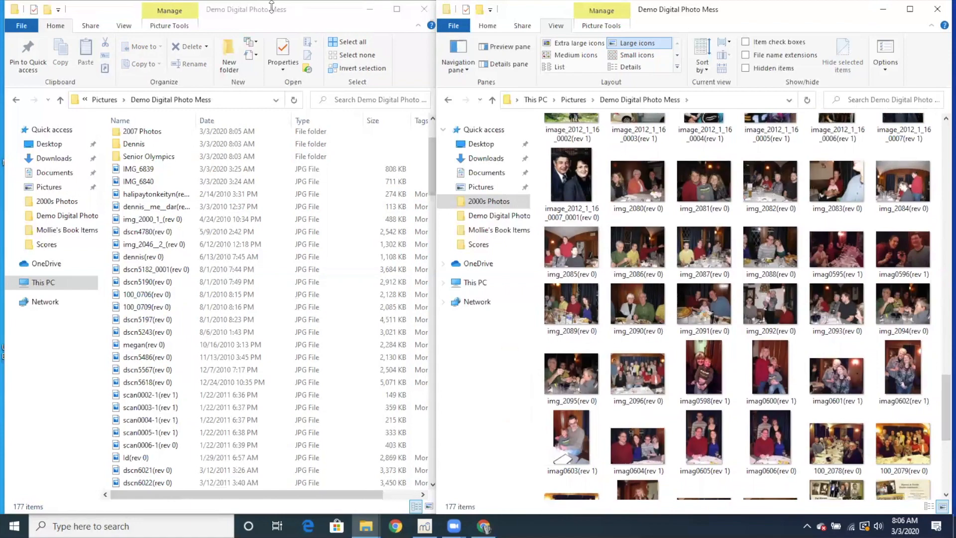
{"action": "left_click_drag", "start_coordinate": [432, 153], "coordinate": [432, 139]}
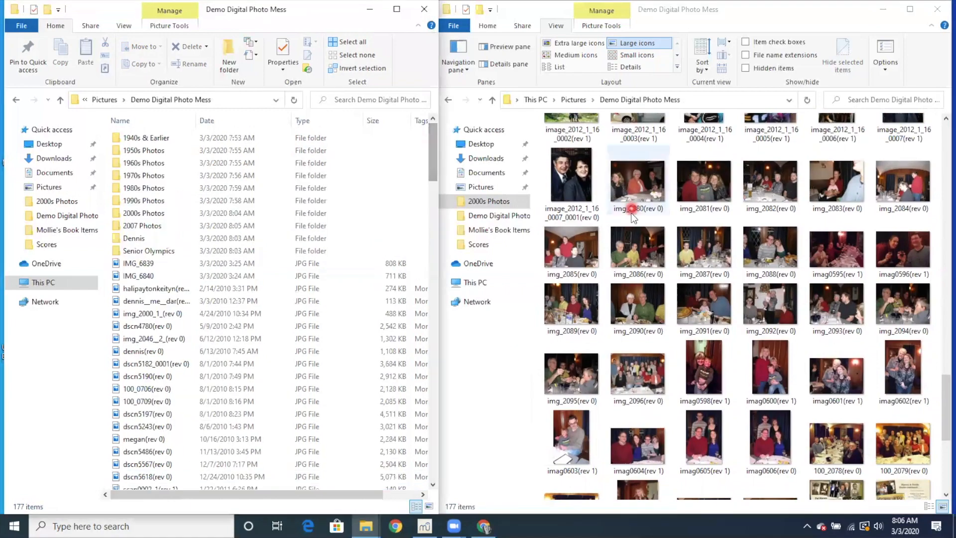
{"action": "left_click", "coordinate": [577, 252]}
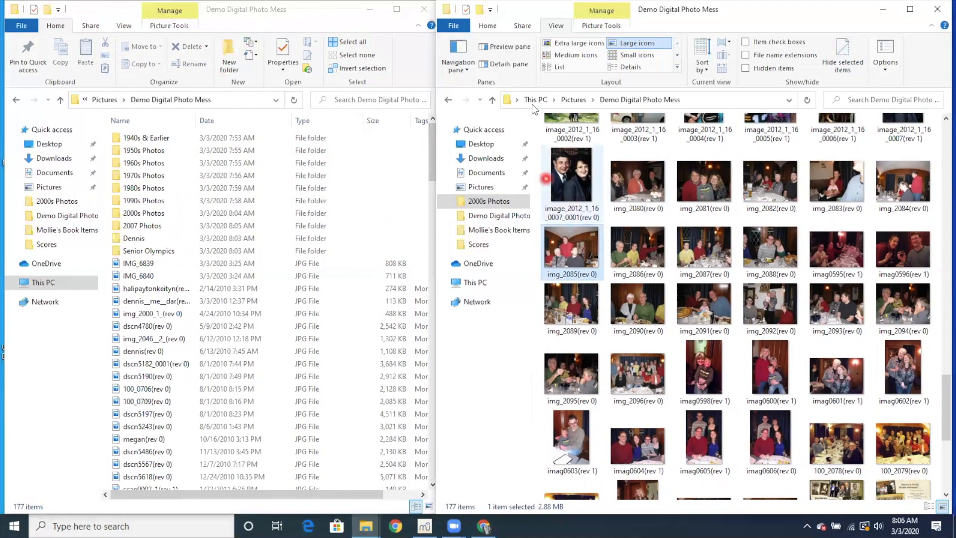
{"action": "left_click", "coordinate": [516, 65]}
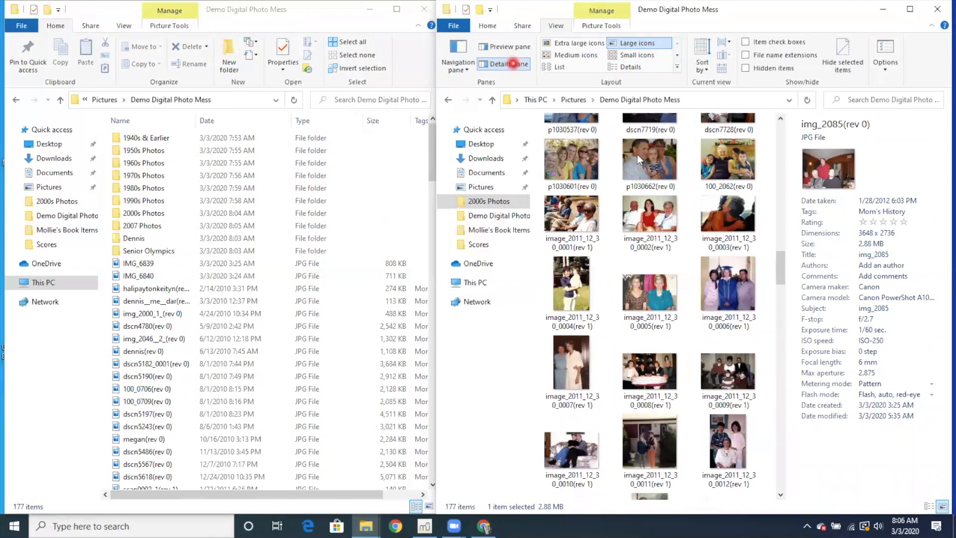
{"action": "left_click_drag", "start_coordinate": [783, 271], "coordinate": [778, 406]}
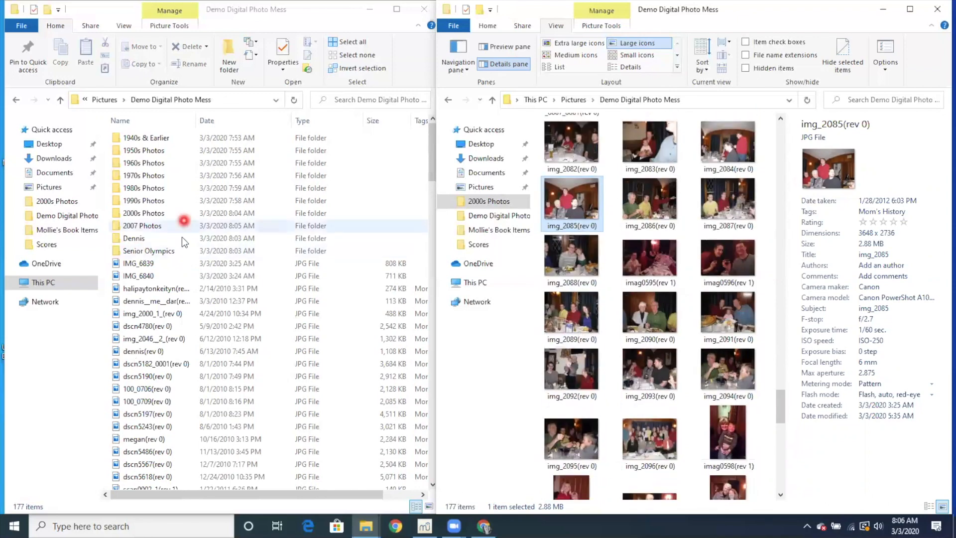
- Create a new folder named "2012-01 Grandma's 80th" in the Demo Digital Photo Mess folder
{"action": "left_click", "coordinate": [232, 59]}
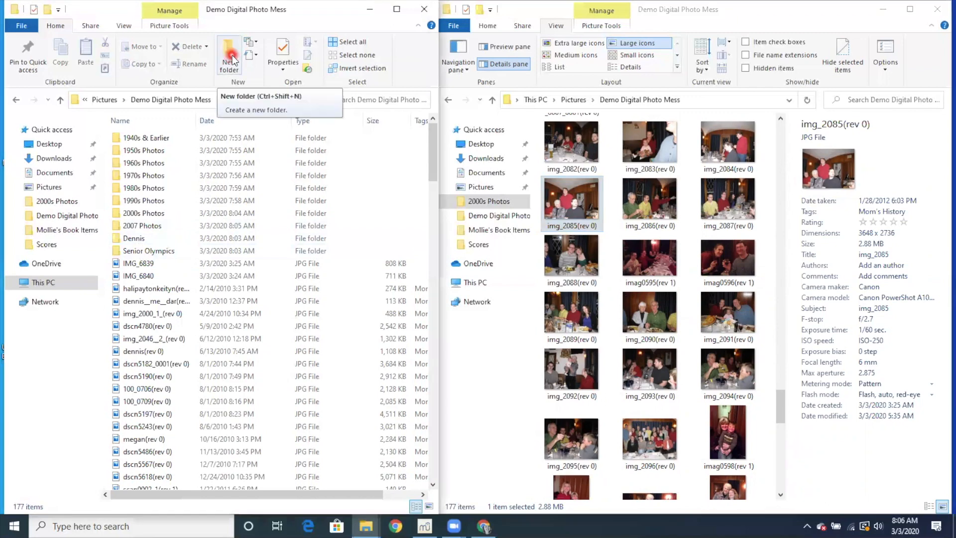
{"action": "left_click", "coordinate": [232, 59]}
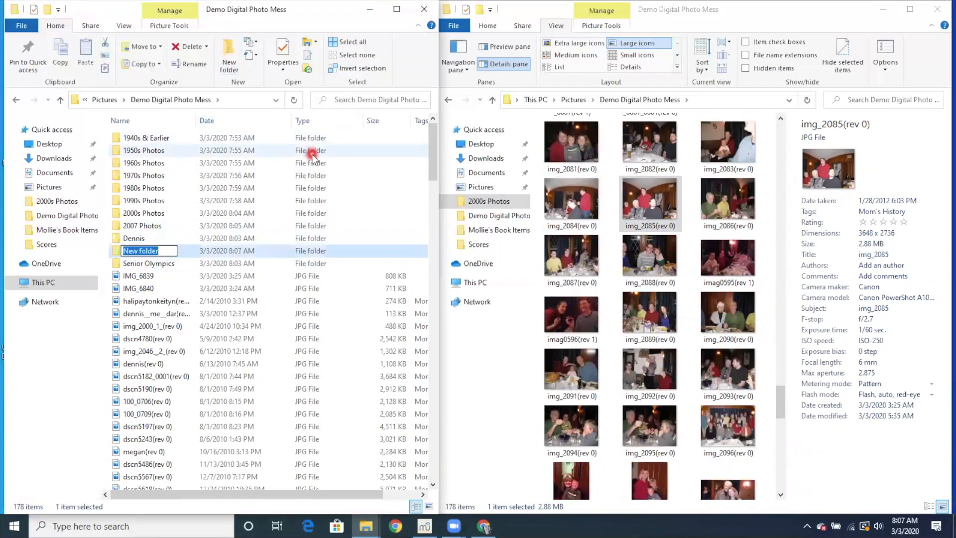
{"action": "type", "text": "2012"}
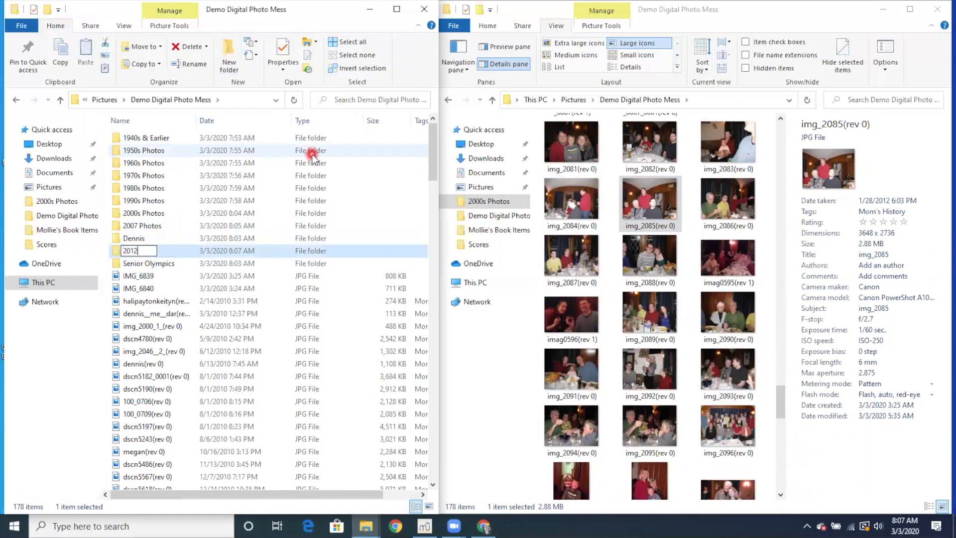
{"action": "type", "text": "-01 Grandma's 90"}
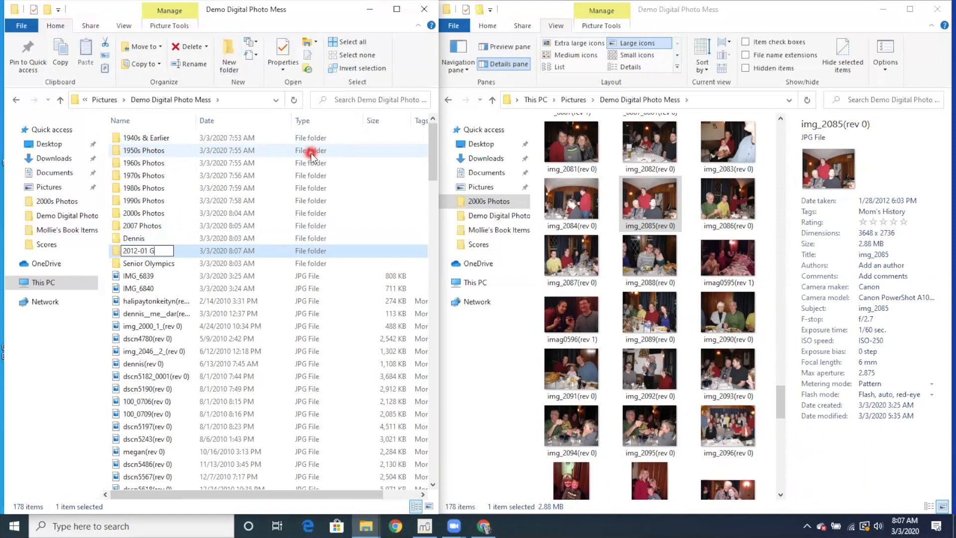
{"action": "key", "text": "BackSpace"}
{"action": "key", "text": "BackSpace"}
{"action": "type", "text": "80th"}
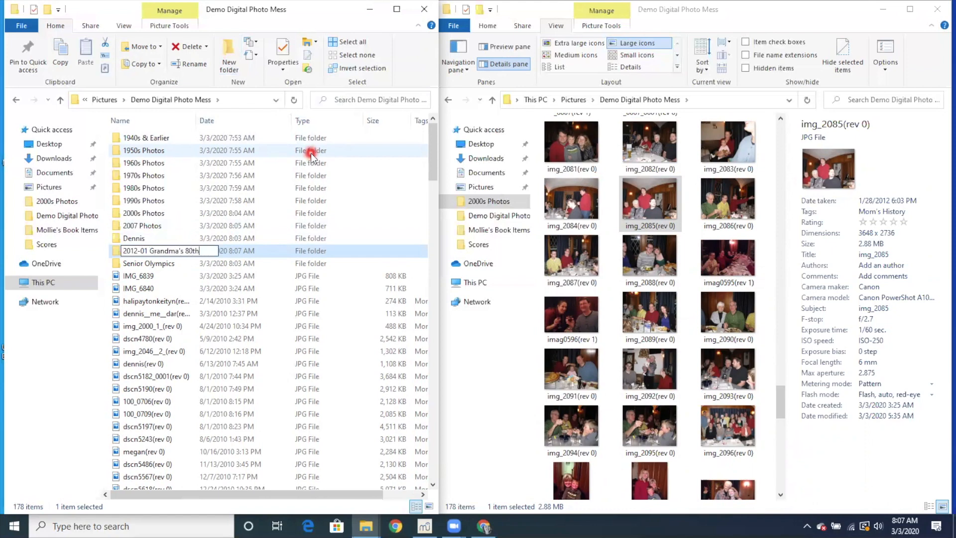
{"action": "key", "text": "Return"}
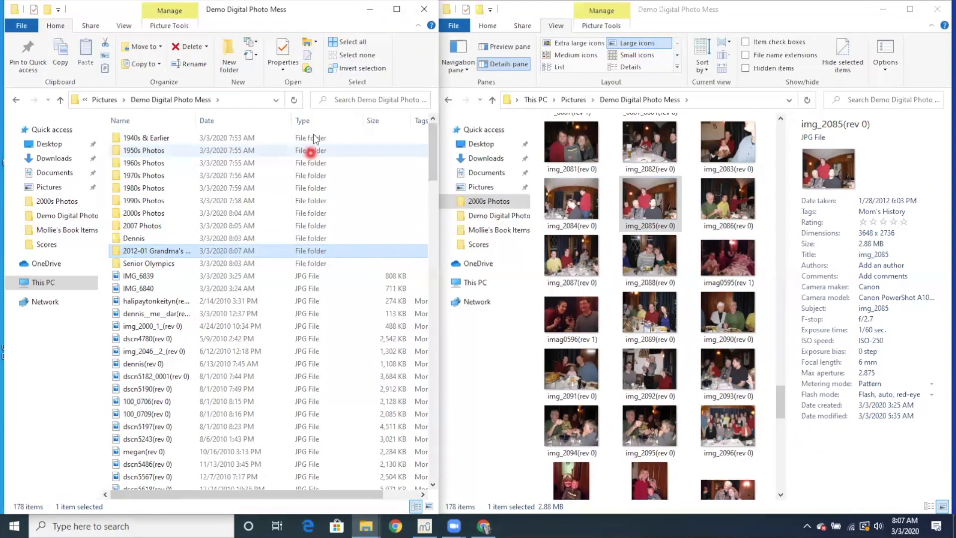
- Move the birthday party photos from img_2080(rev 0) through 100_2090(rev 1) into the 2012-01 Grandma's 80th folder
{"action": "left_click", "coordinate": [783, 118]}
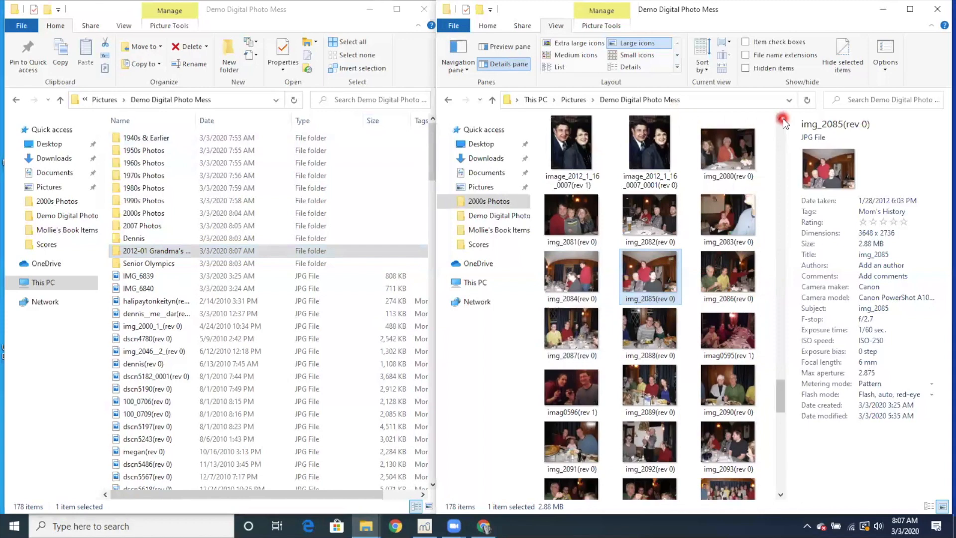
{"action": "left_click", "coordinate": [722, 225]}
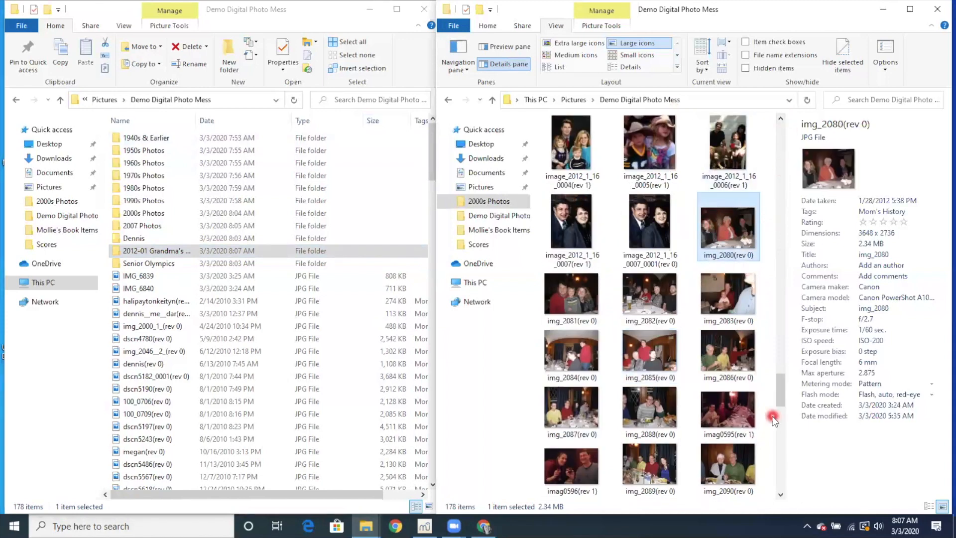
{"action": "left_click", "coordinate": [782, 496]}
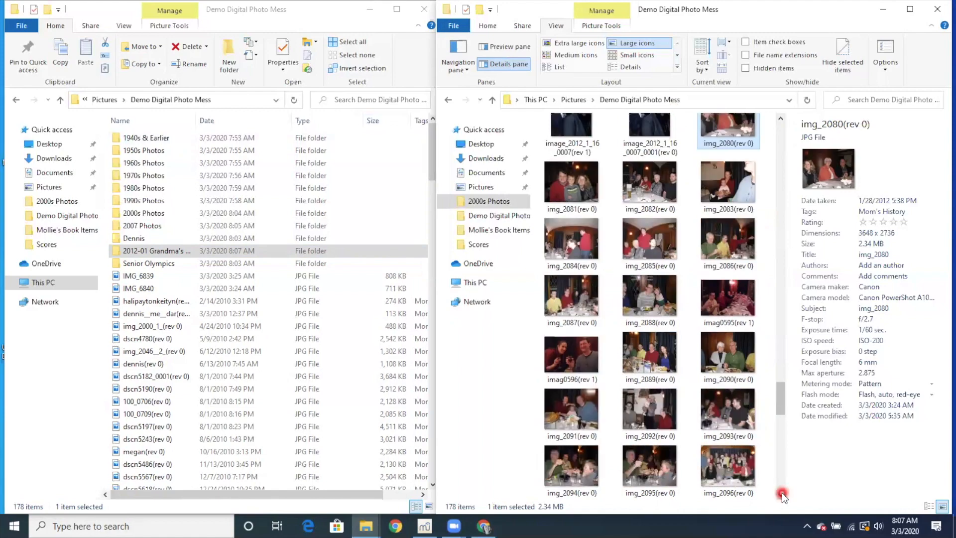
{"action": "left_click", "coordinate": [782, 492]}
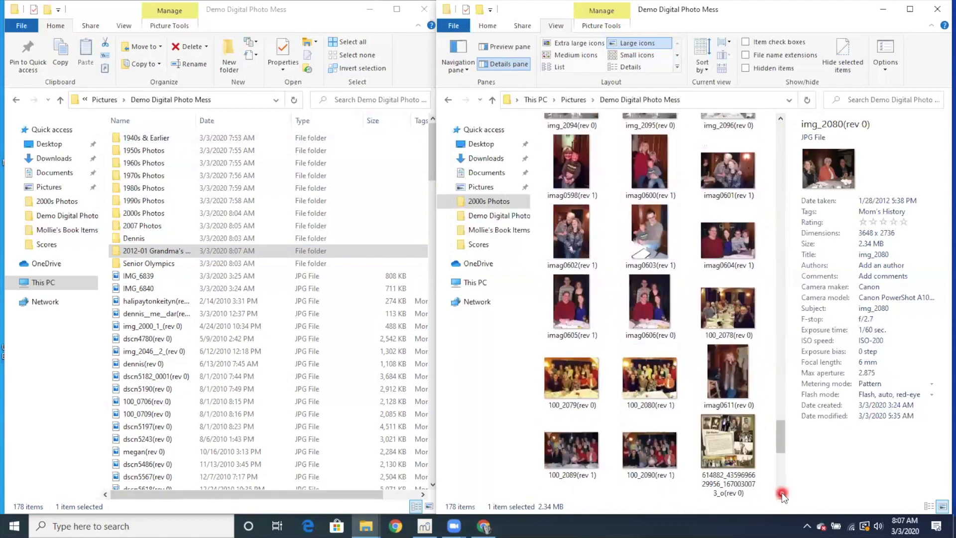
{"action": "left_click", "coordinate": [650, 464], "text": "shift"}
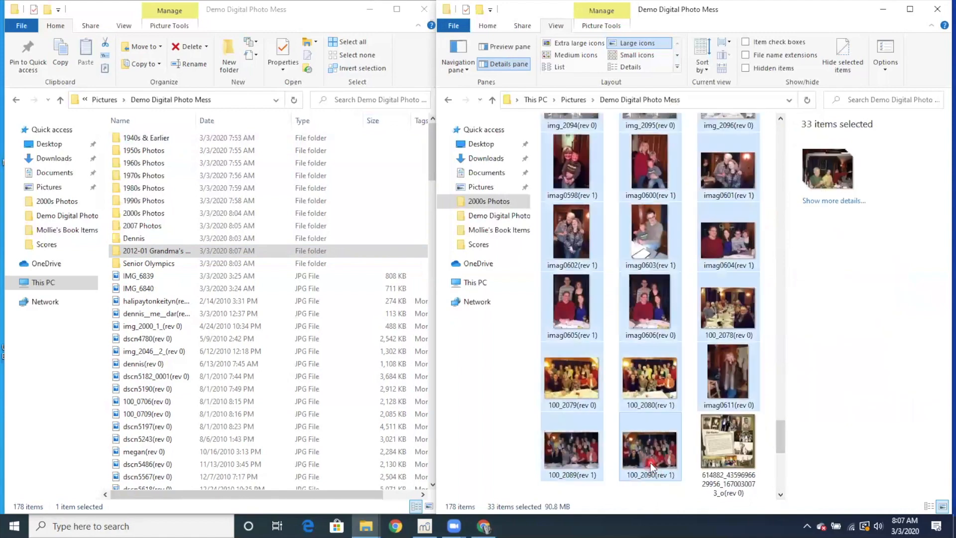
{"action": "left_click_drag", "start_coordinate": [585, 454], "coordinate": [190, 249]}
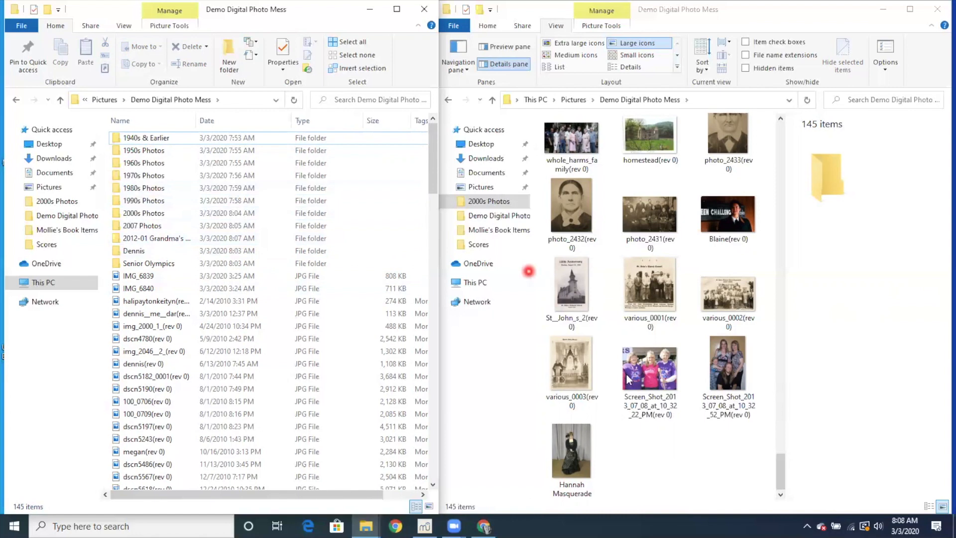
- Switch the large-icon window back to details and create a new folder named "2010s Photos" in Demo Digital Photo Mess
{"action": "left_click_drag", "start_coordinate": [783, 469], "coordinate": [776, 112]}
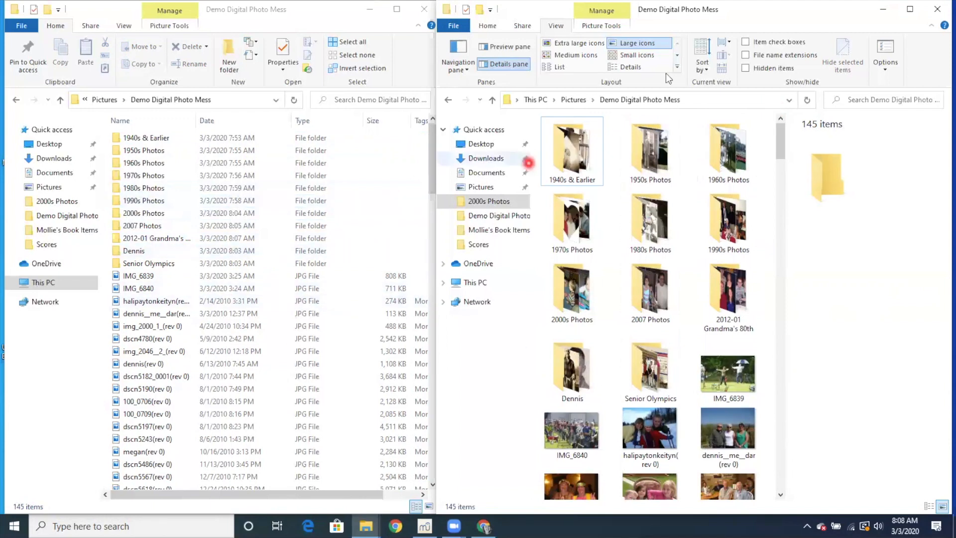
{"action": "left_click", "coordinate": [636, 68]}
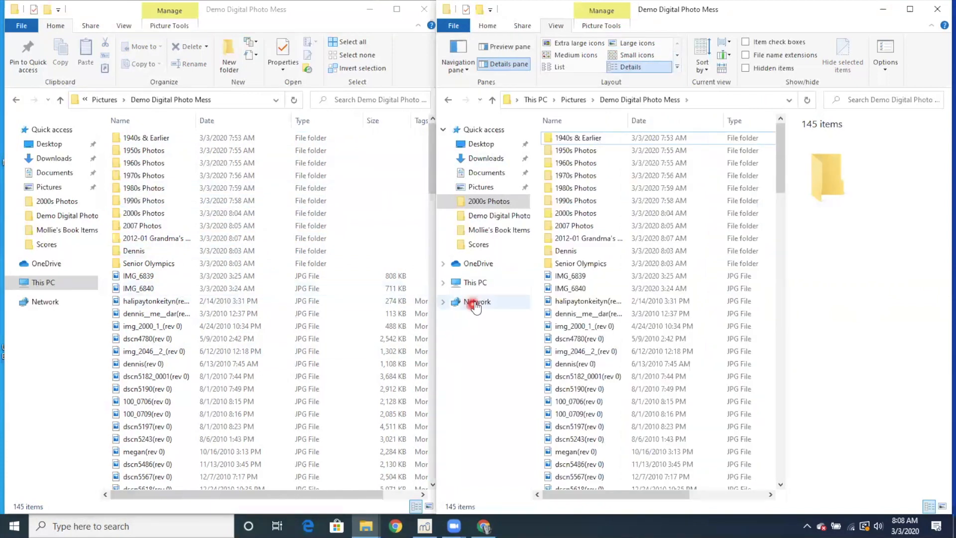
{"action": "left_click", "coordinate": [230, 52]}
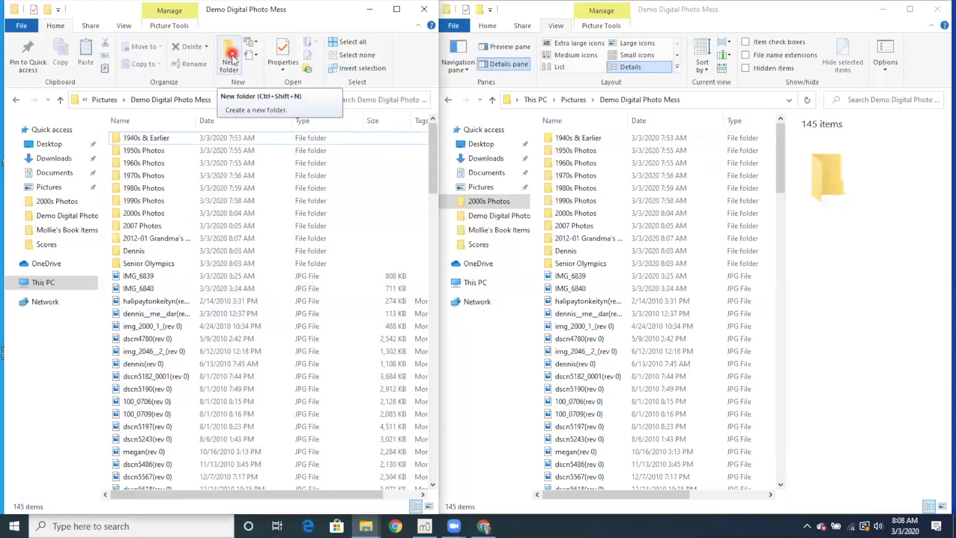
{"action": "left_click", "coordinate": [232, 61]}
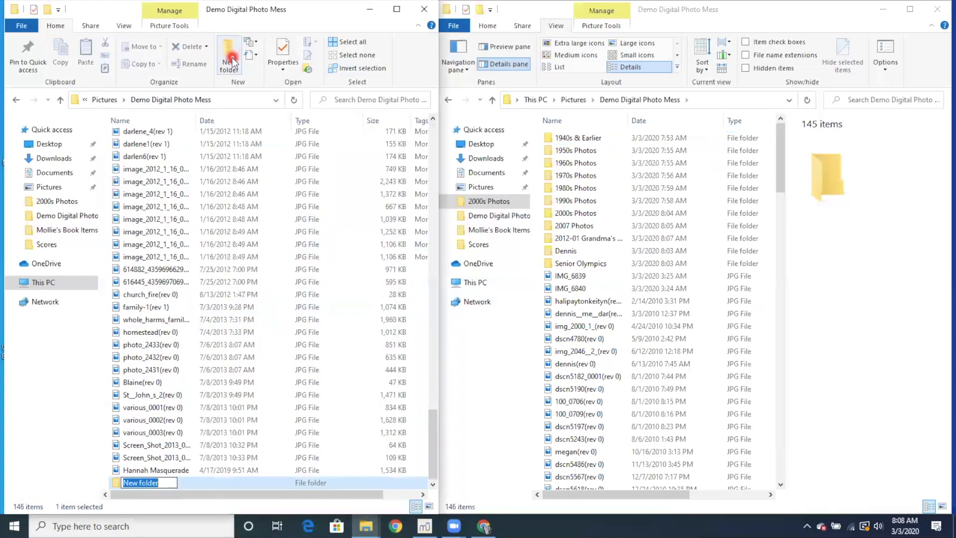
{"action": "type", "text": "2010s Photos"}
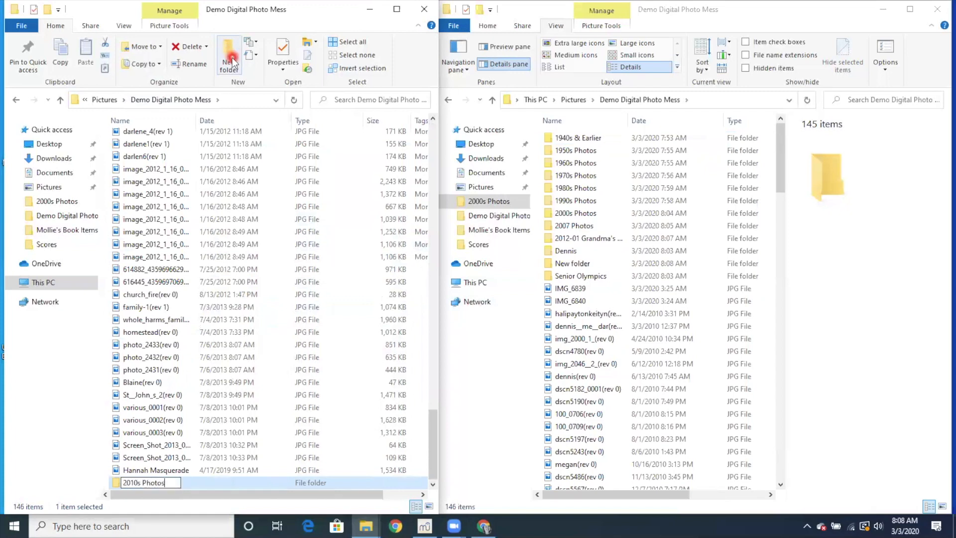
{"action": "key", "text": "Return"}
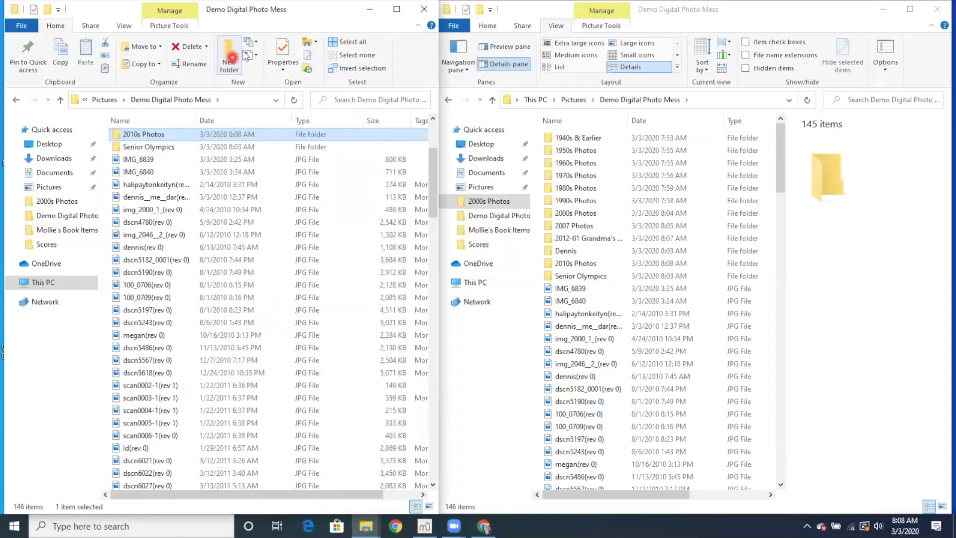
- Move the photos dated 2010 to 2019, from the one dated 2/14/2010 through the one dated 4/17/2019, into 2010s Photos
{"action": "left_click", "coordinate": [670, 315]}
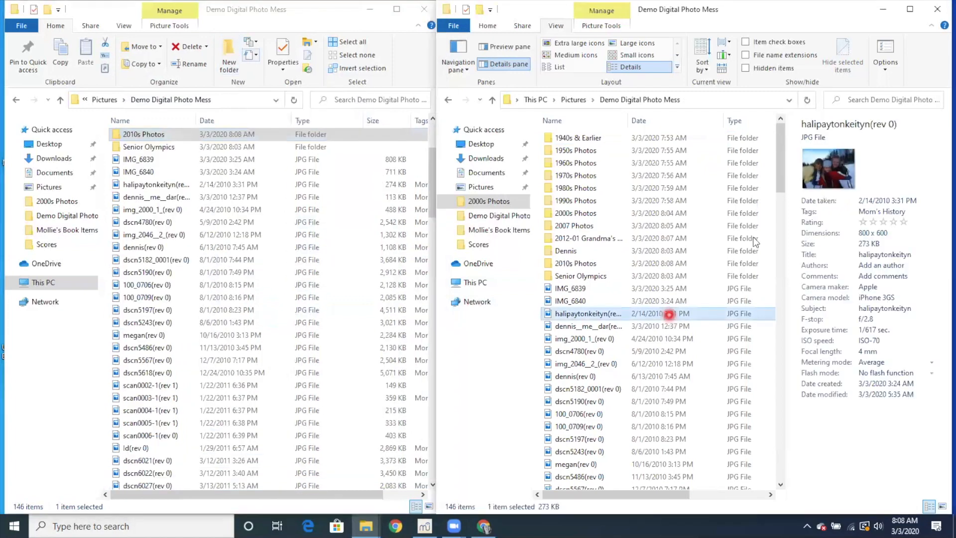
{"action": "left_click_drag", "start_coordinate": [782, 176], "coordinate": [772, 477]}
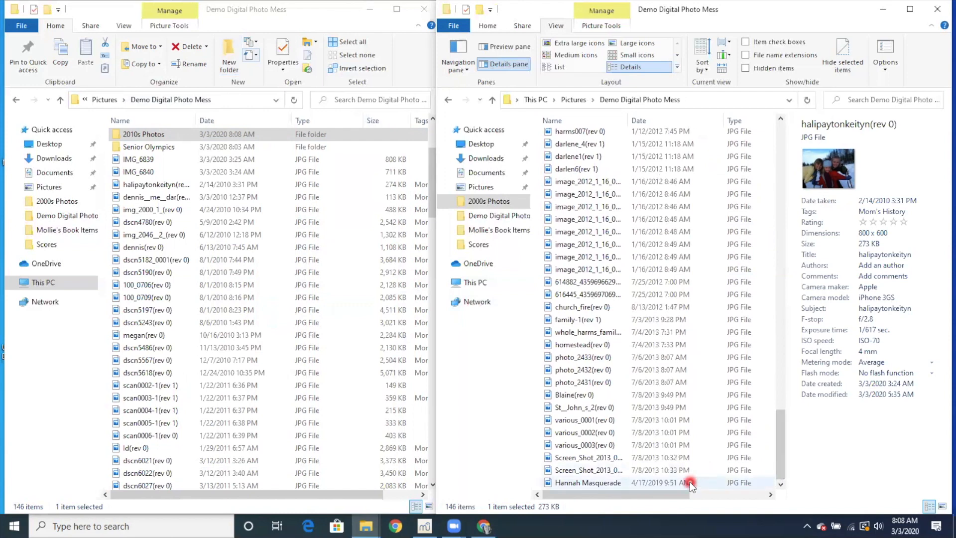
{"action": "left_click", "coordinate": [689, 482], "text": "shift"}
{"action": "left_click_drag", "start_coordinate": [778, 458], "coordinate": [770, 162]}
{"action": "left_click_drag", "start_coordinate": [575, 314], "coordinate": [187, 173]}
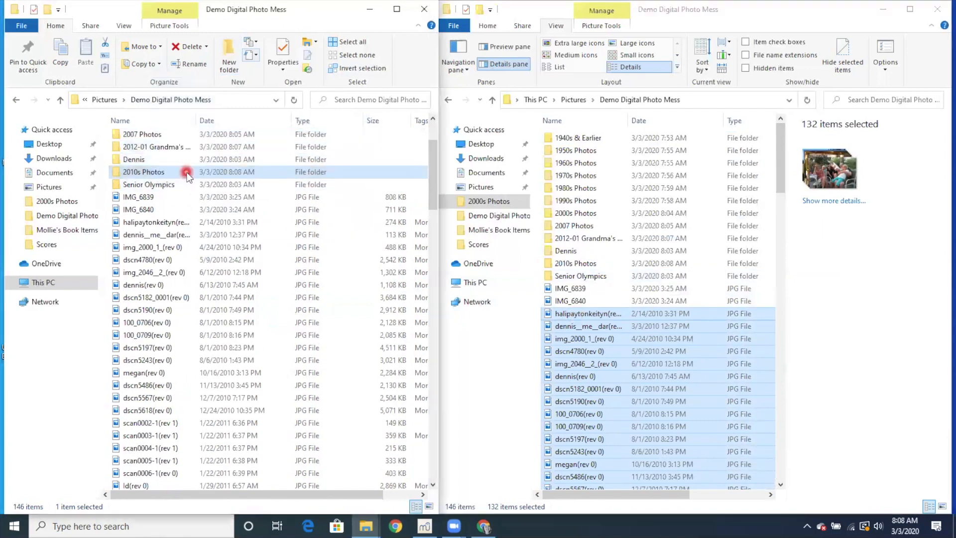
- Set the date taken of both IMG_6839 and IMG_6840 to 9/7/2019 and save it
{"action": "left_click", "coordinate": [666, 299]}
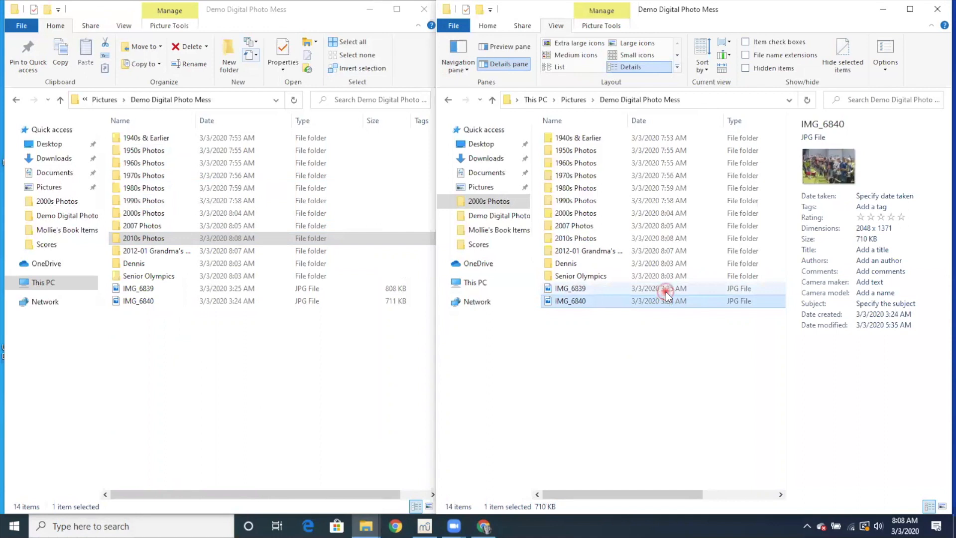
{"action": "left_click", "coordinate": [665, 290], "text": "ctrl"}
{"action": "left_click", "coordinate": [913, 197]}
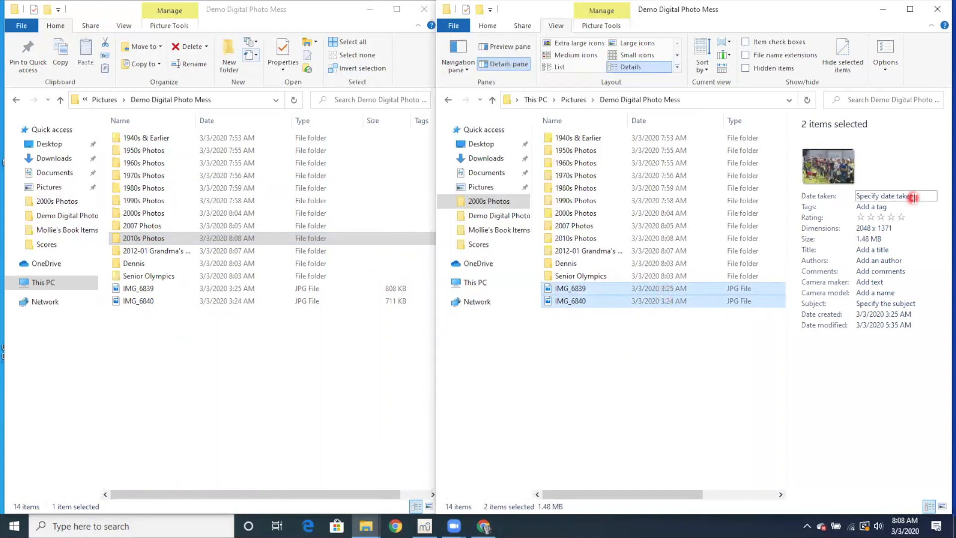
{"action": "left_click", "coordinate": [914, 197]}
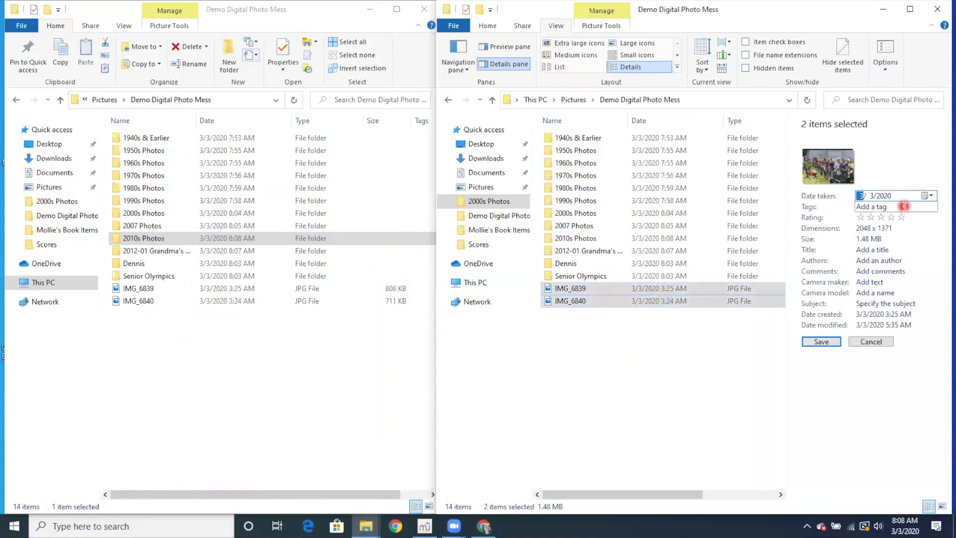
{"action": "key", "text": "Right"}
{"action": "key", "text": "Right"}
{"action": "type", "text": "2019"}
{"action": "key", "text": "Return"}
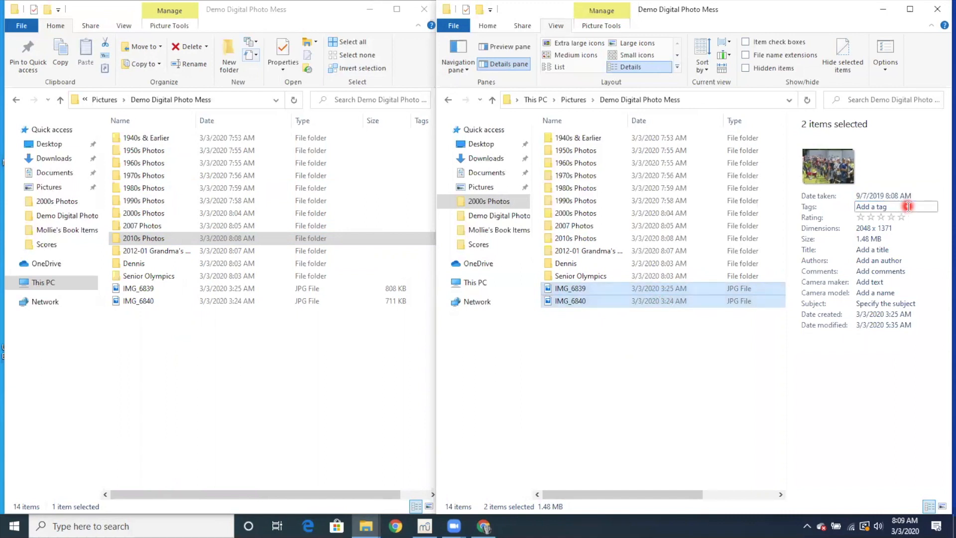
- Move IMG_6839 and IMG_6840 into the Senior Olympics folder and maximize that window
{"action": "left_click_drag", "start_coordinate": [599, 287], "coordinate": [604, 275]}
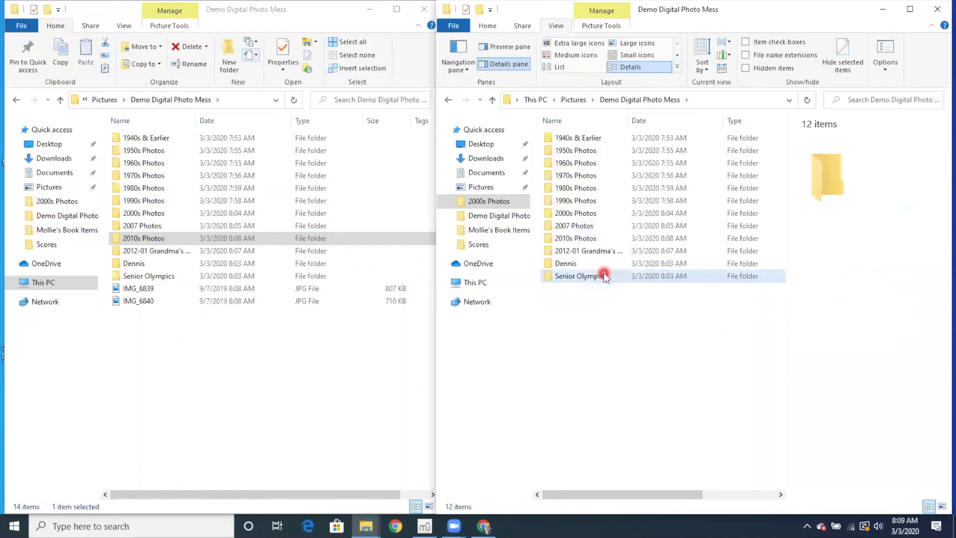
{"action": "left_click", "coordinate": [914, 14]}
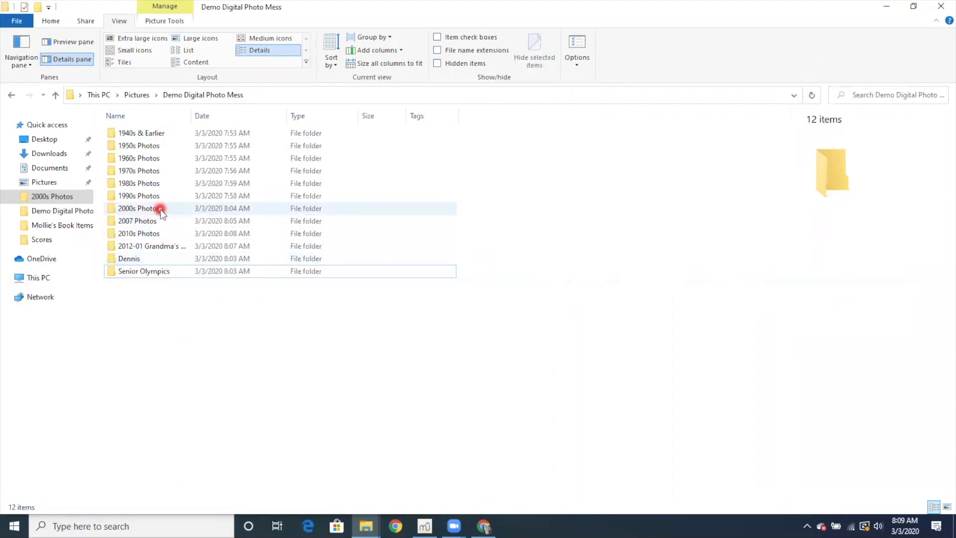
{"action": "mouse_move", "coordinate": [161, 220]}
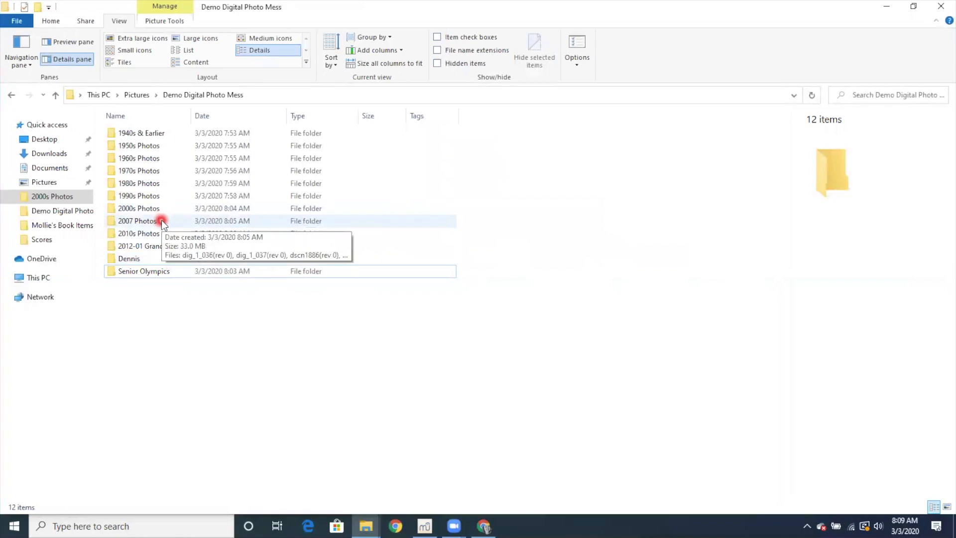